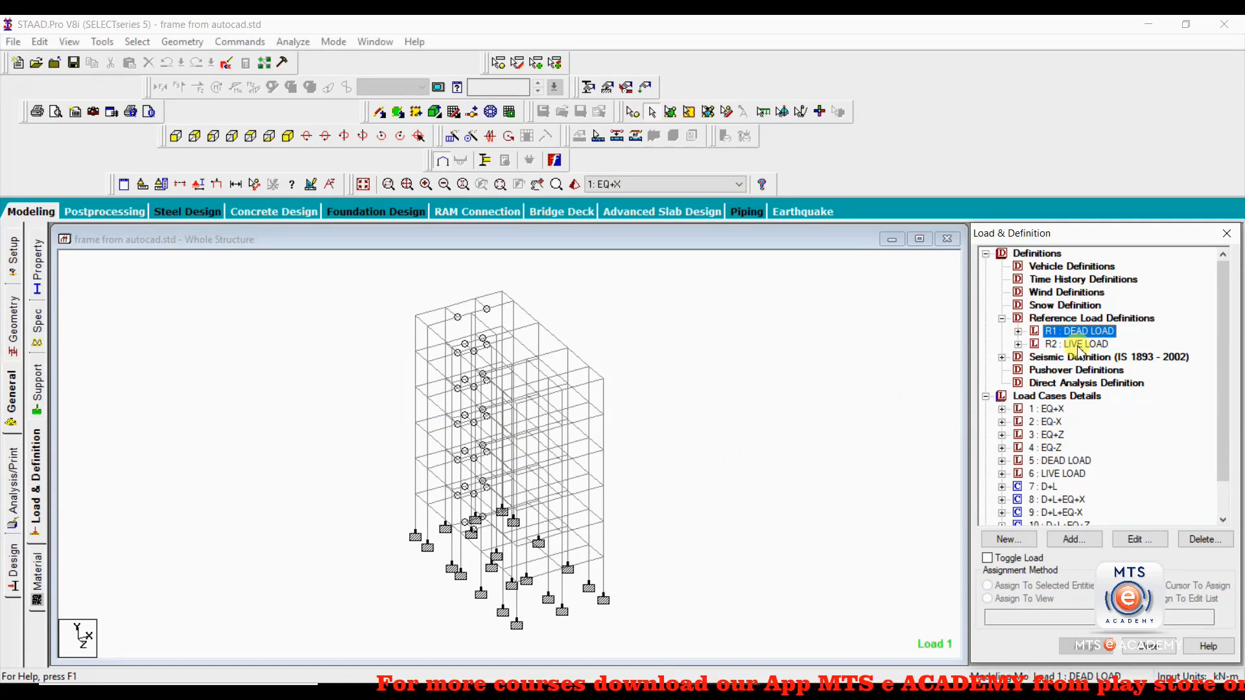
- Review the load combinations from 7: D+L through 11: D+L+EQ-Z in the load case details
{"action": "scroll", "coordinate": [1228, 301], "scroll_direction": "down", "scroll_amount": 1}
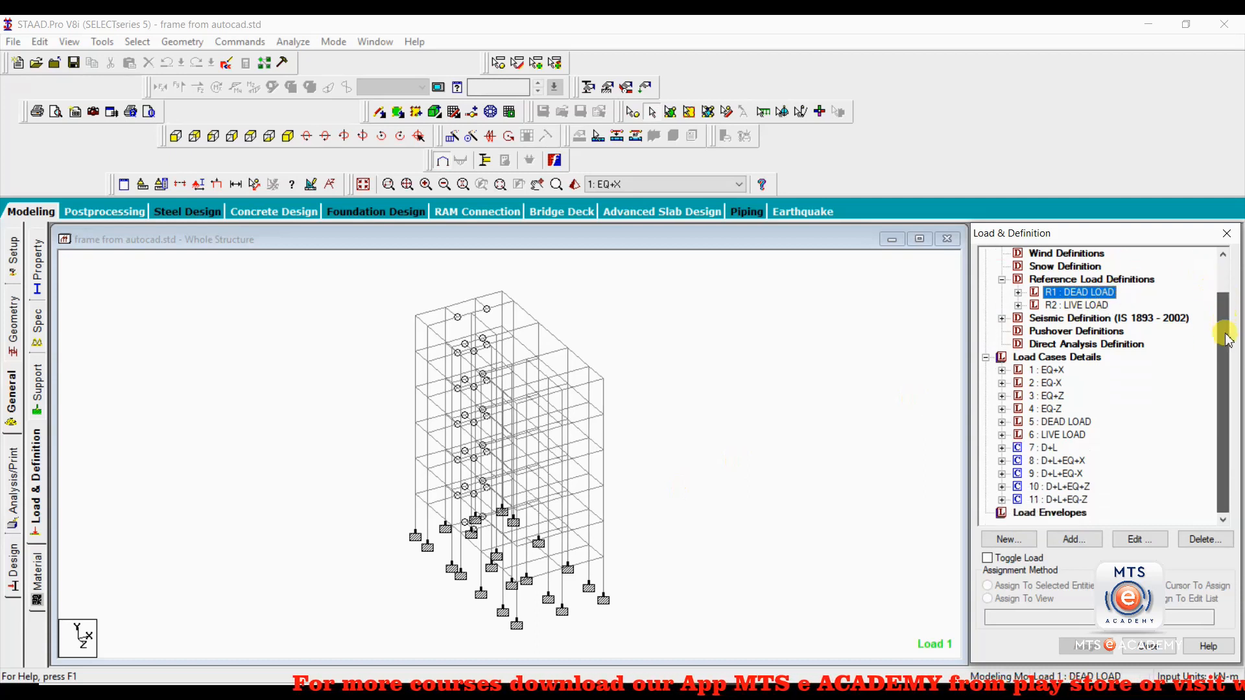
{"action": "left_click", "coordinate": [1047, 448]}
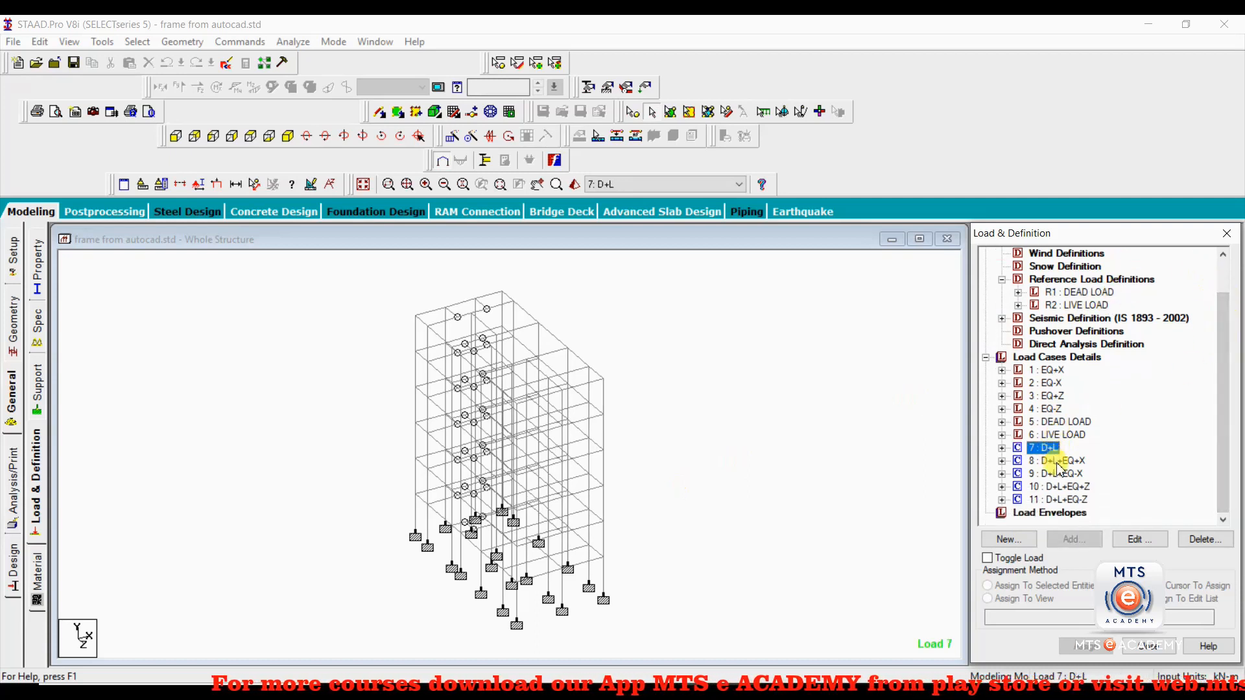
{"action": "left_click", "coordinate": [1053, 461]}
{"action": "left_click", "coordinate": [1055, 474]}
{"action": "left_click", "coordinate": [1062, 487]}
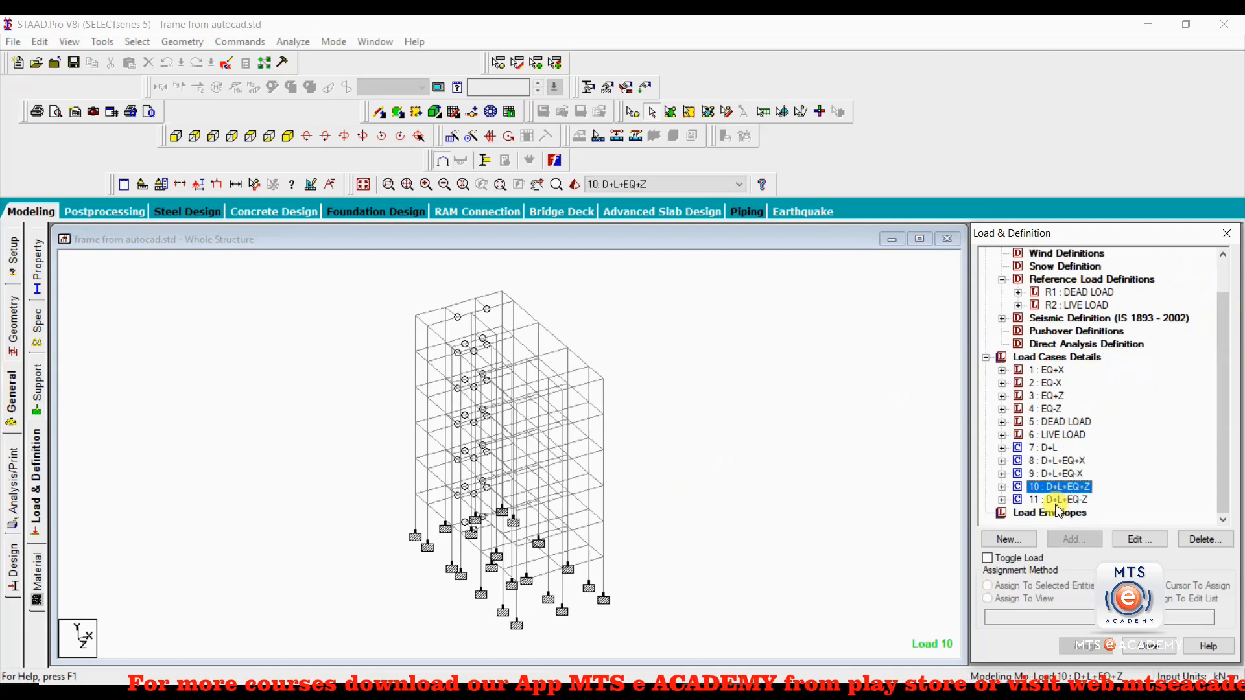
{"action": "left_click", "coordinate": [1054, 501]}
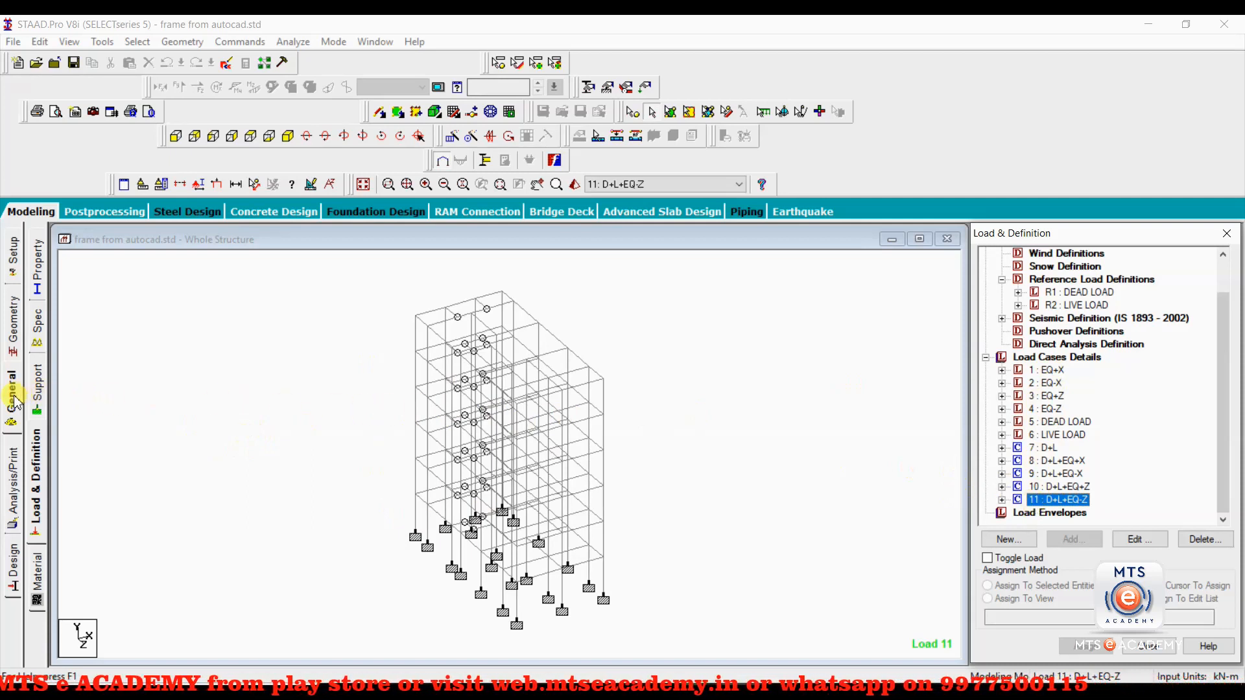
- Add a Perform Analysis command with the No Print option and close the analysis command dialog
{"action": "left_click", "coordinate": [15, 494]}
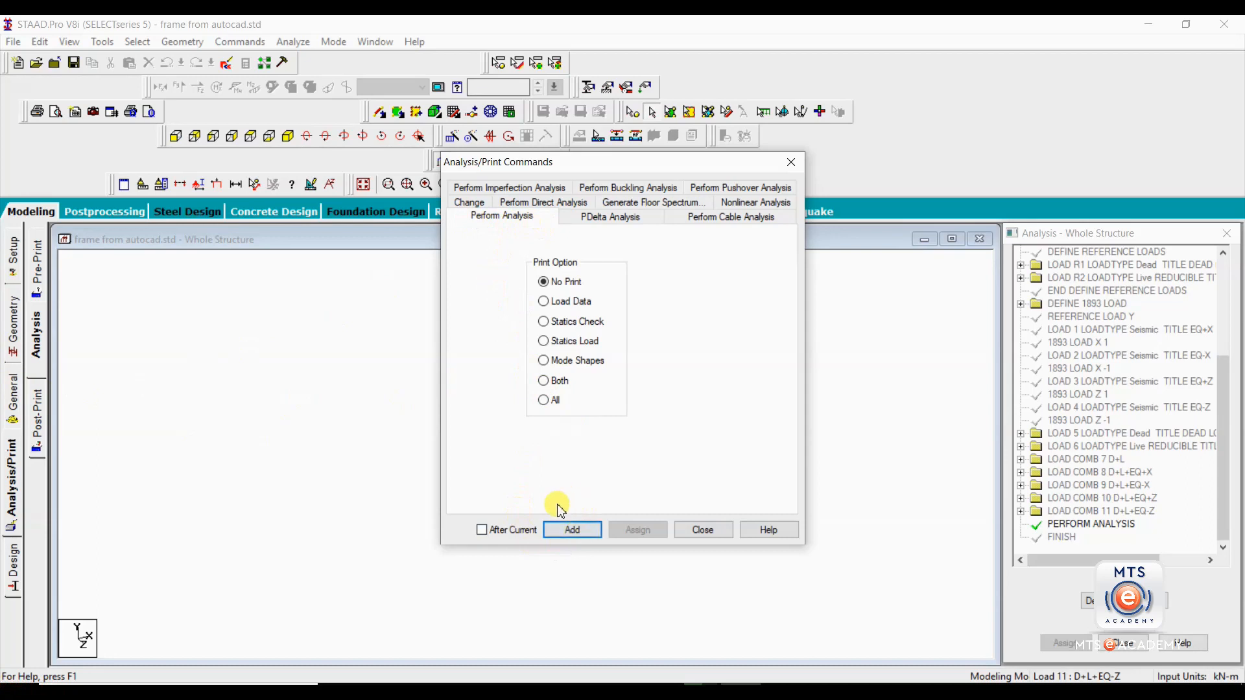
{"action": "left_click", "coordinate": [580, 537]}
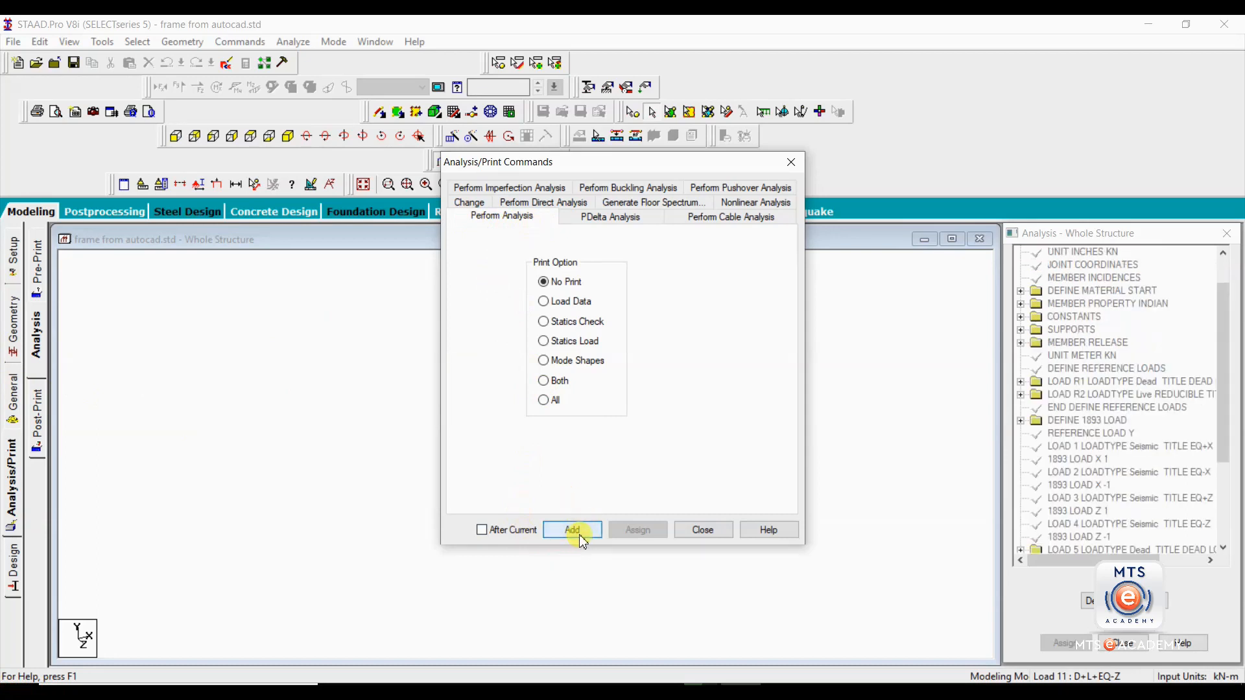
{"action": "left_click", "coordinate": [705, 532]}
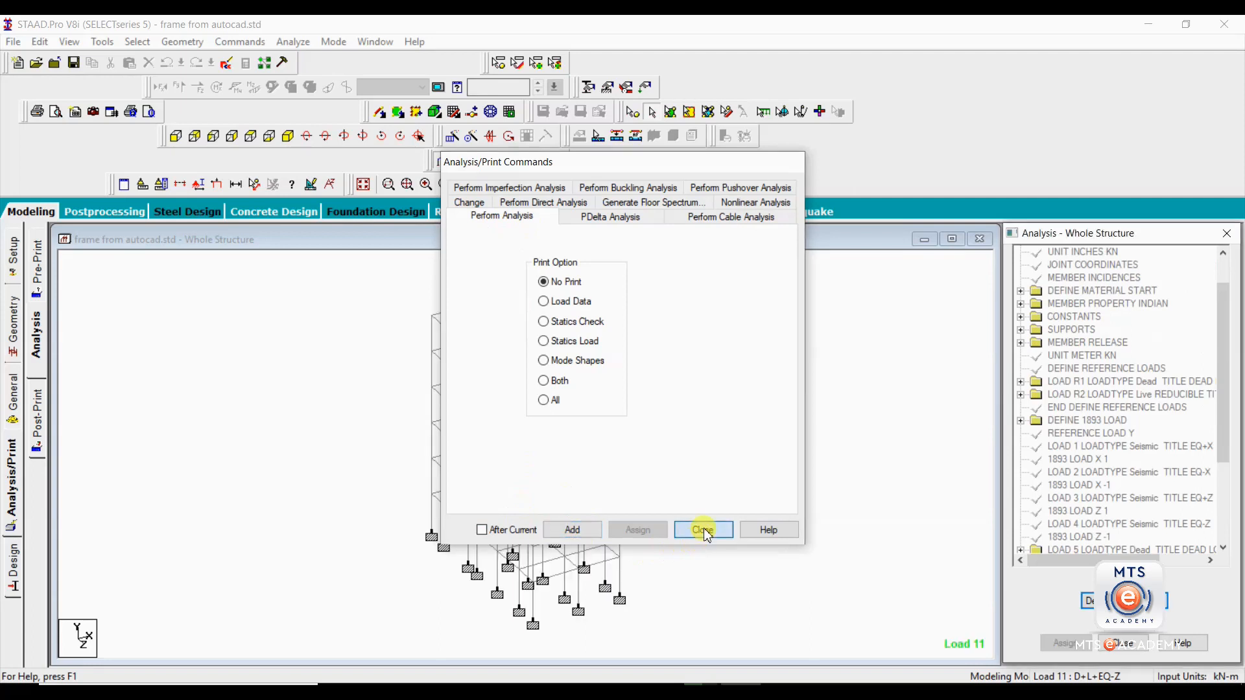
- Delete the duplicate Perform Analysis command just before FINISH in the analysis command list and confirm the deletion
{"action": "scroll", "coordinate": [1224, 356], "scroll_direction": "down", "scroll_amount": 1}
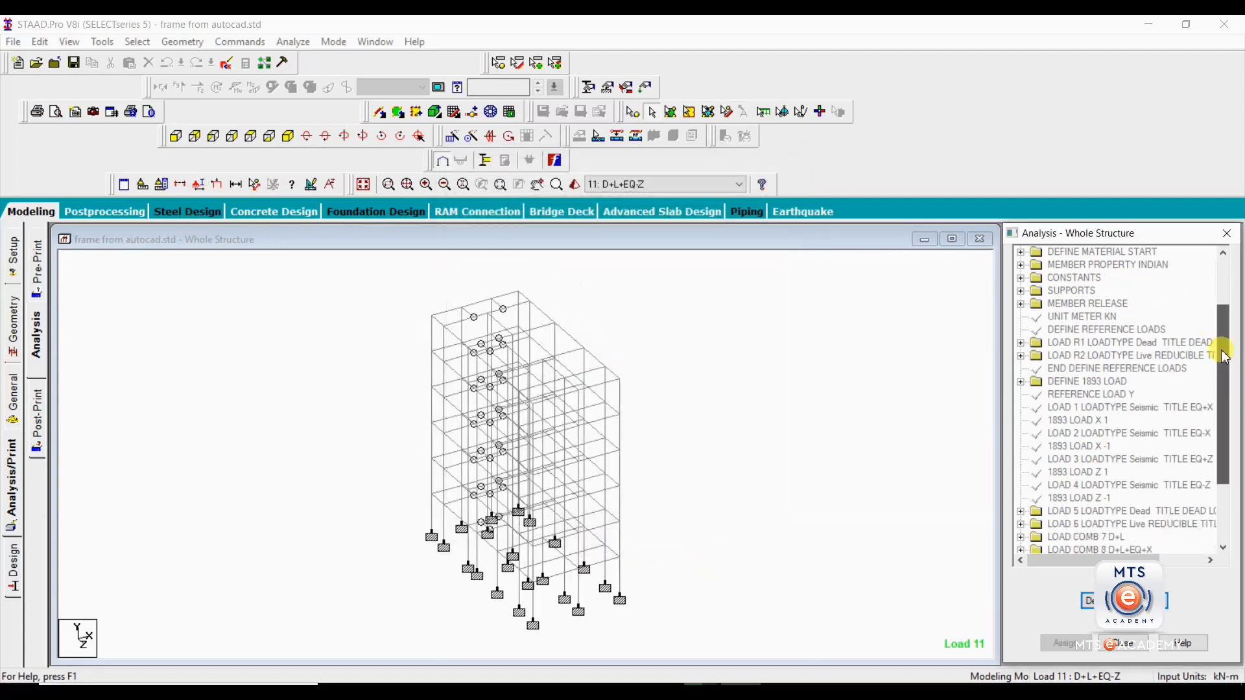
{"action": "scroll", "coordinate": [1224, 355], "scroll_direction": "down", "scroll_amount": 2}
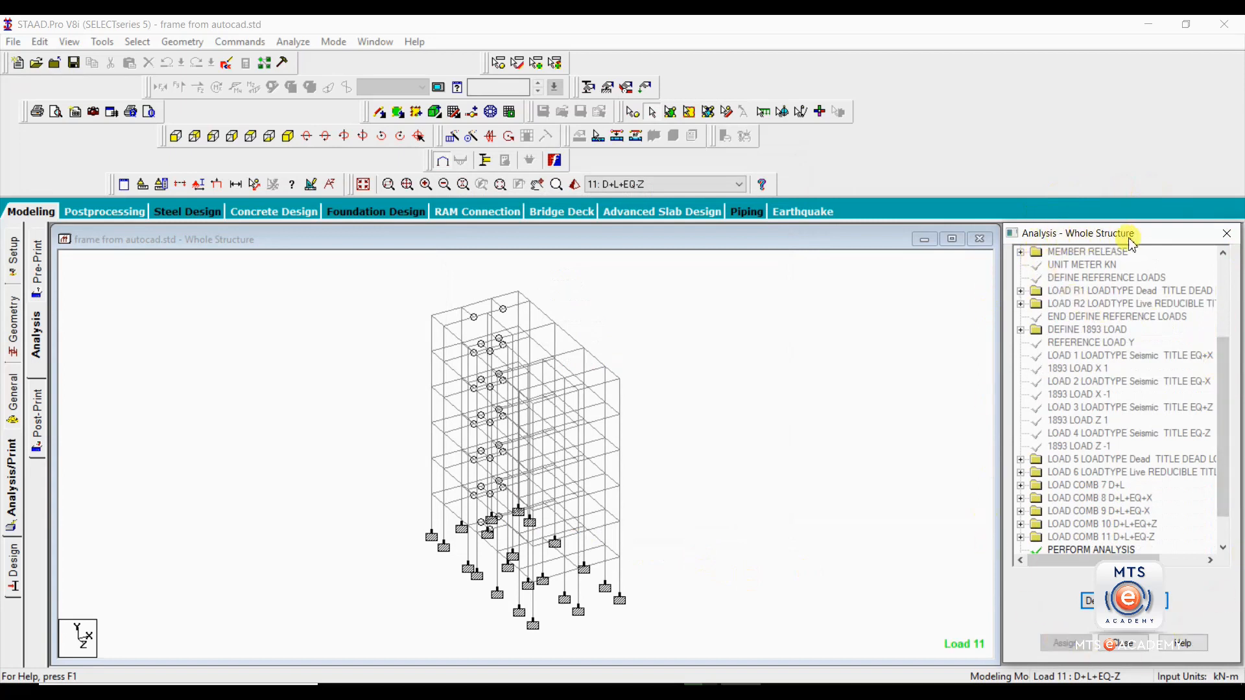
{"action": "scroll", "coordinate": [1209, 361], "scroll_direction": "down", "scroll_amount": 3}
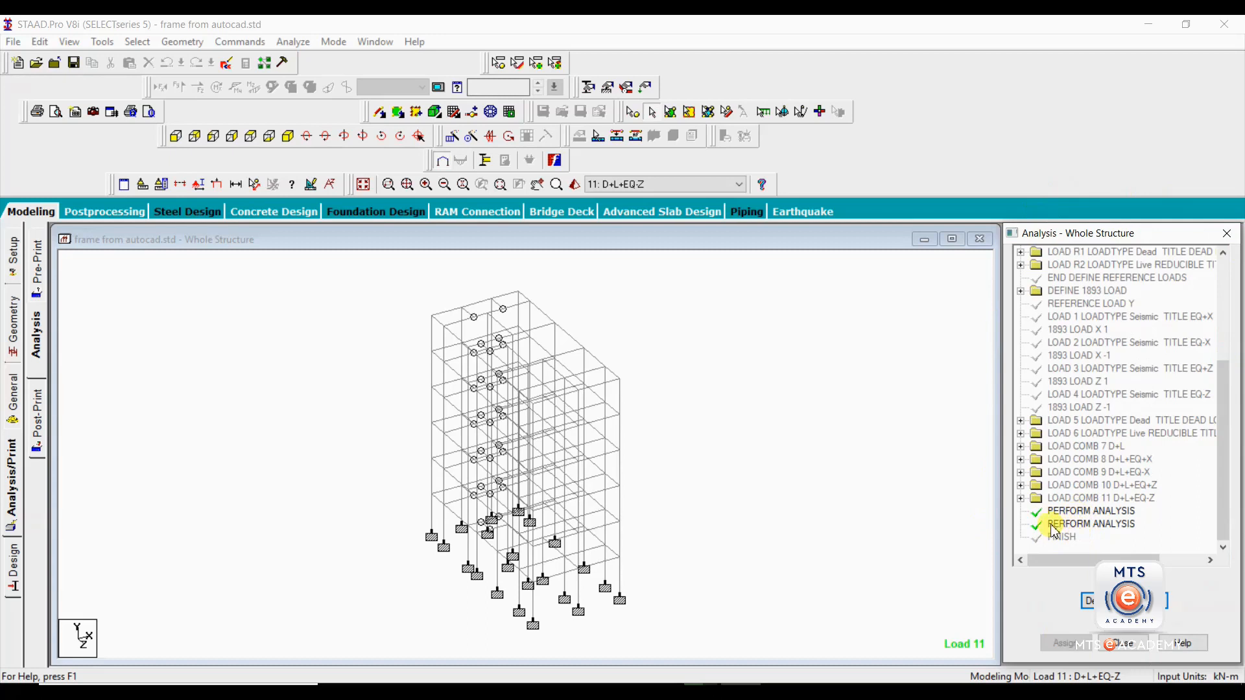
{"action": "left_click", "coordinate": [1064, 526]}
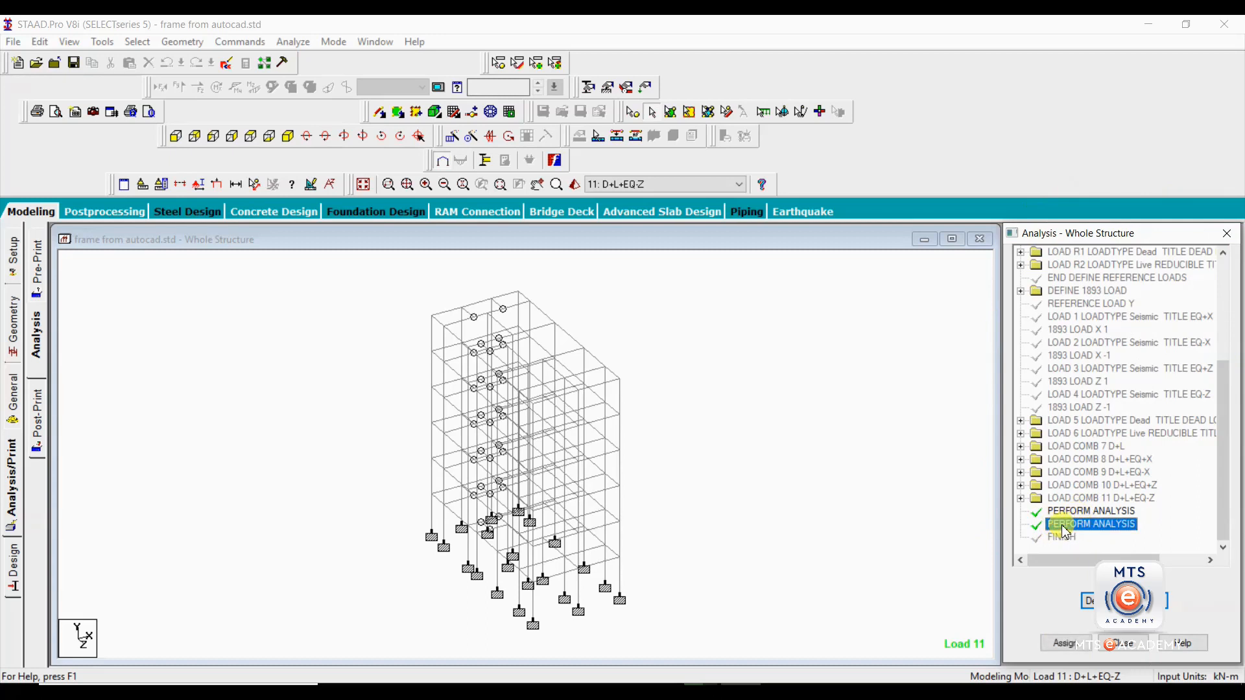
{"action": "right_click", "coordinate": [1065, 532]}
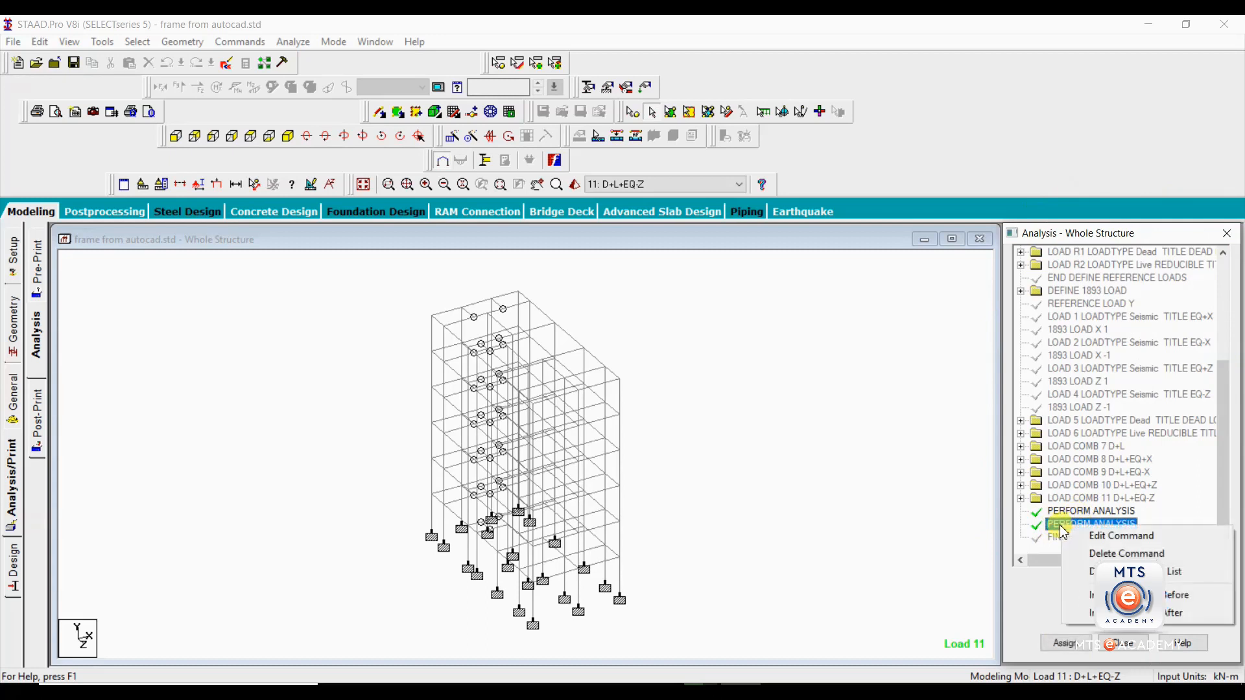
{"action": "left_click", "coordinate": [1101, 554]}
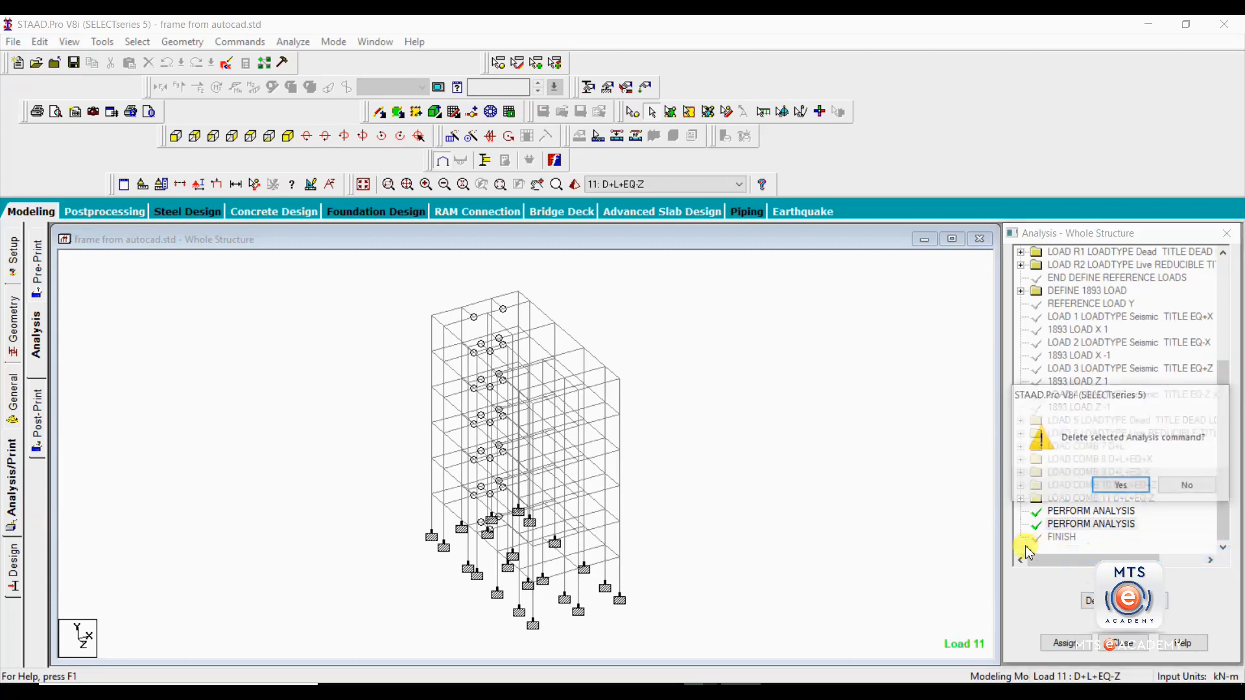
{"action": "left_click", "coordinate": [1123, 487]}
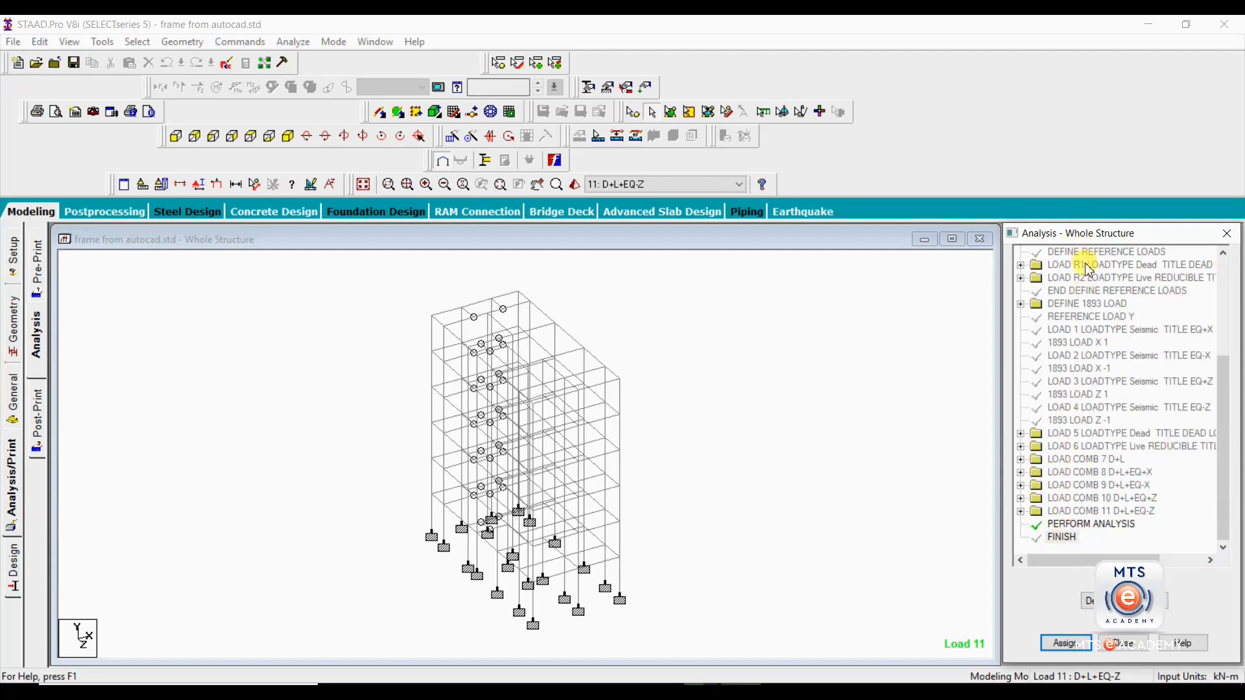
- Examine the full analysis command list, expanding the material definition, member properties and supports, down to the load combinations and Perform Analysis
{"action": "left_click_drag", "start_coordinate": [1223, 433], "coordinate": [1226, 305]}
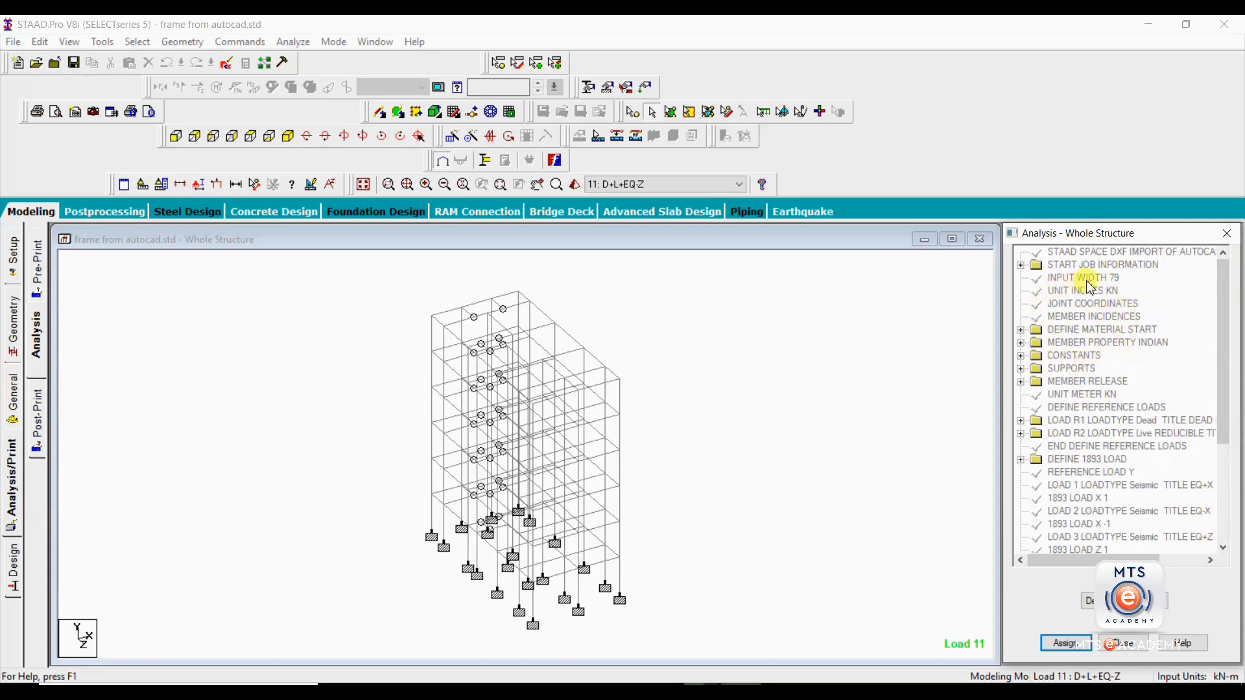
{"action": "left_click", "coordinate": [1089, 258]}
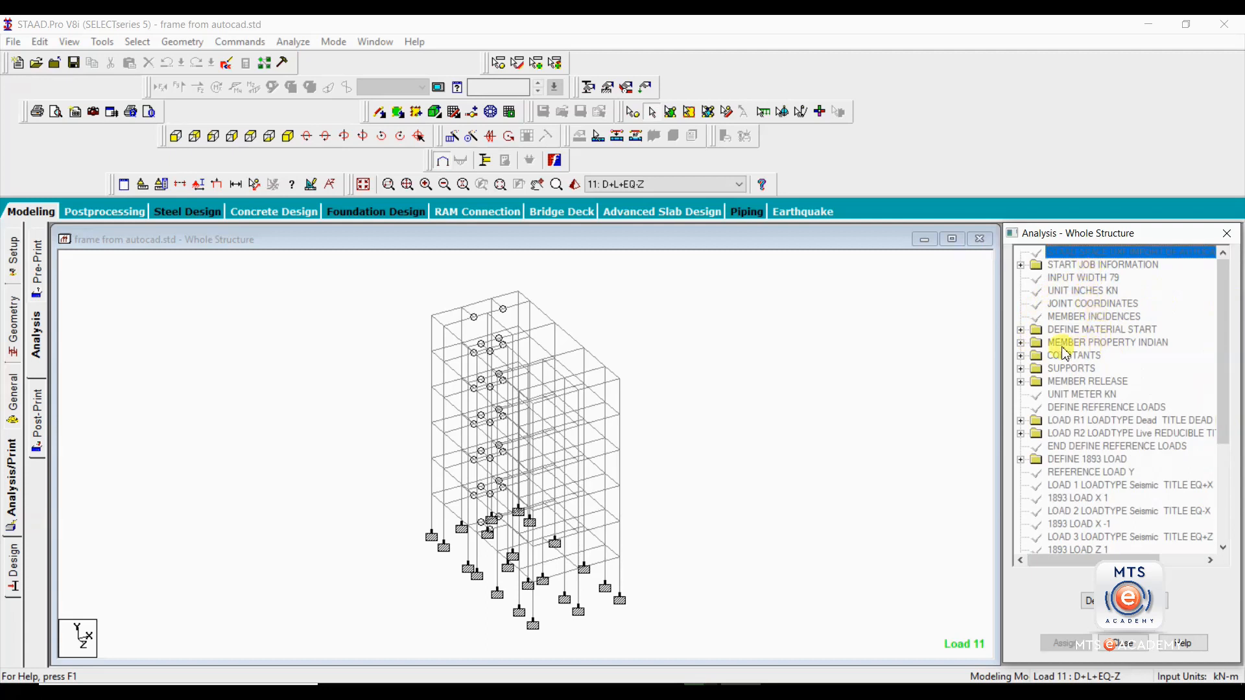
{"action": "left_click", "coordinate": [1020, 330]}
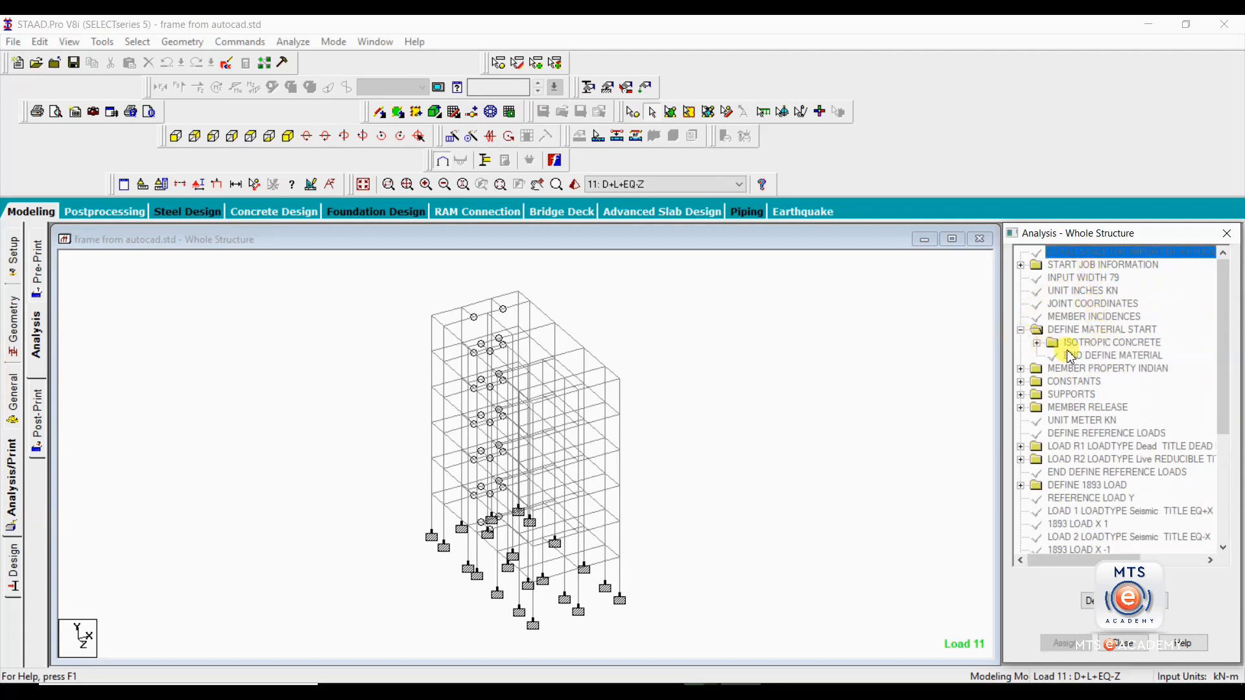
{"action": "left_click", "coordinate": [1021, 369]}
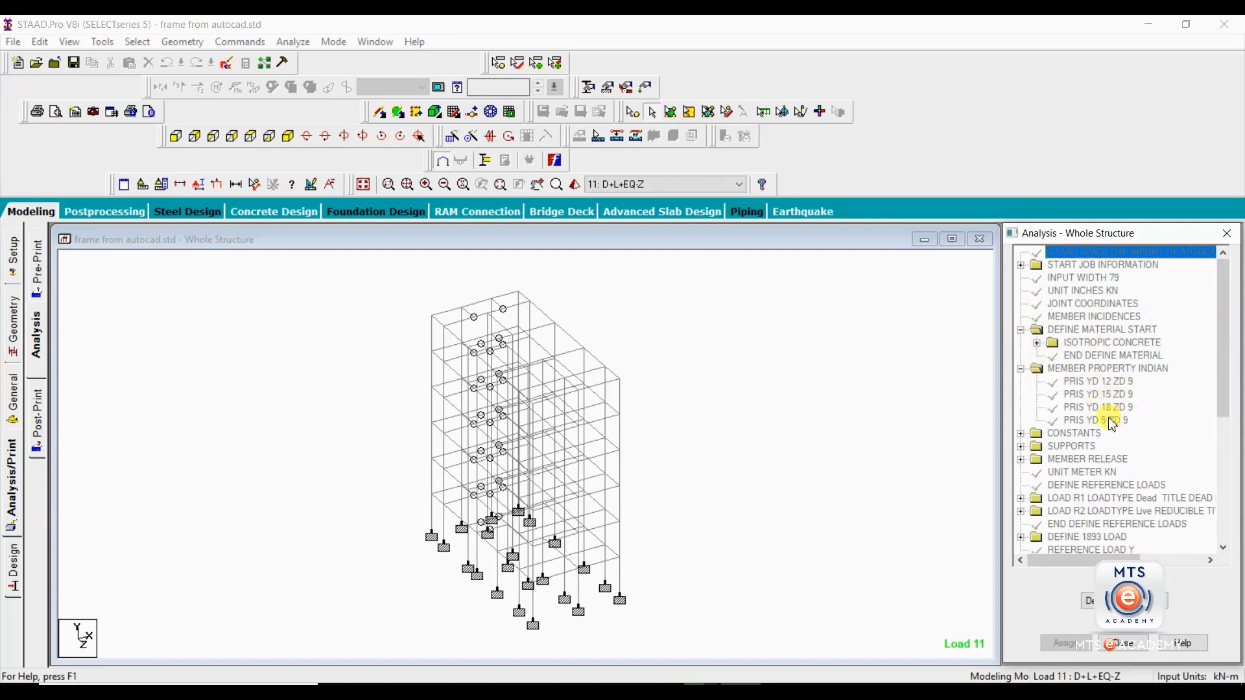
{"action": "left_click", "coordinate": [1021, 447]}
{"action": "scroll", "coordinate": [1120, 441], "scroll_direction": "down", "scroll_amount": 2}
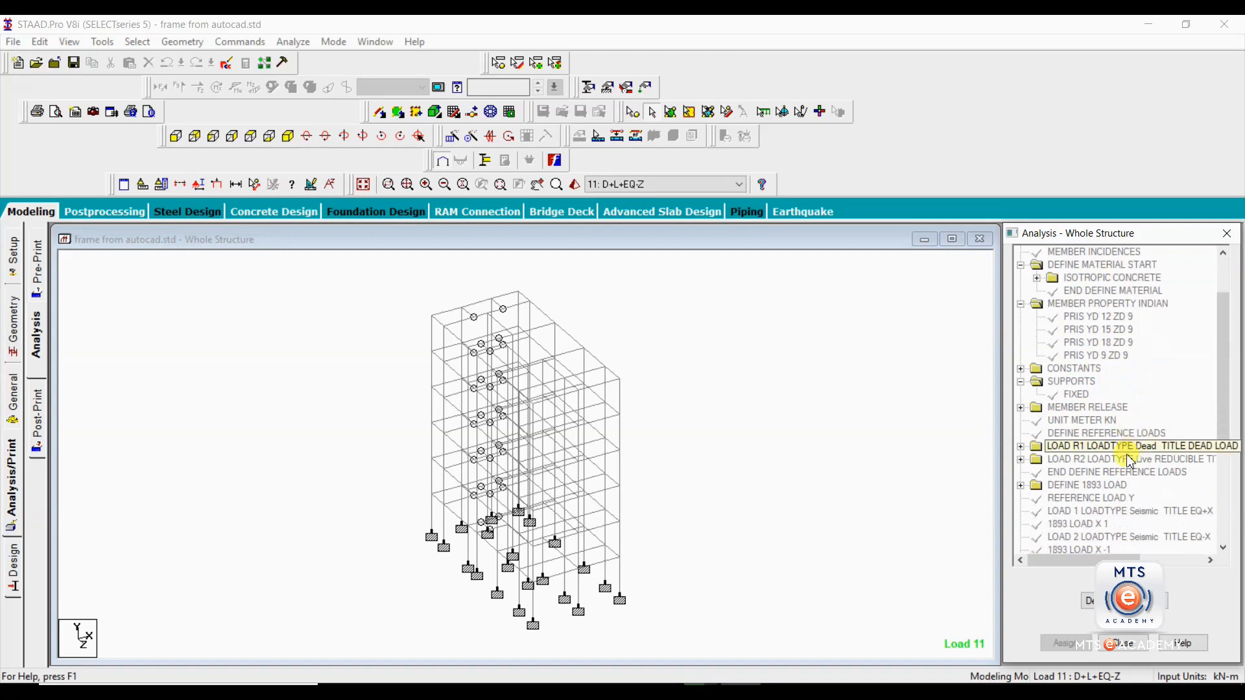
{"action": "scroll", "coordinate": [1129, 500], "scroll_direction": "down", "scroll_amount": 2}
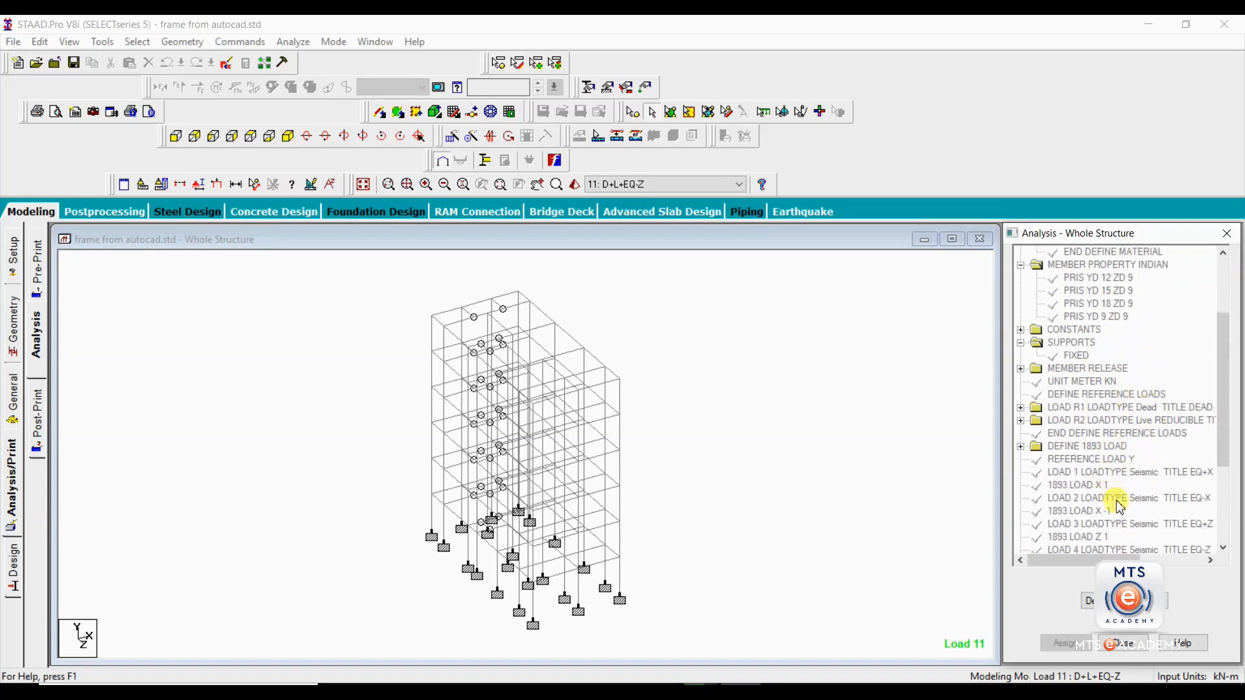
{"action": "scroll", "coordinate": [1128, 498], "scroll_direction": "down", "scroll_amount": 1}
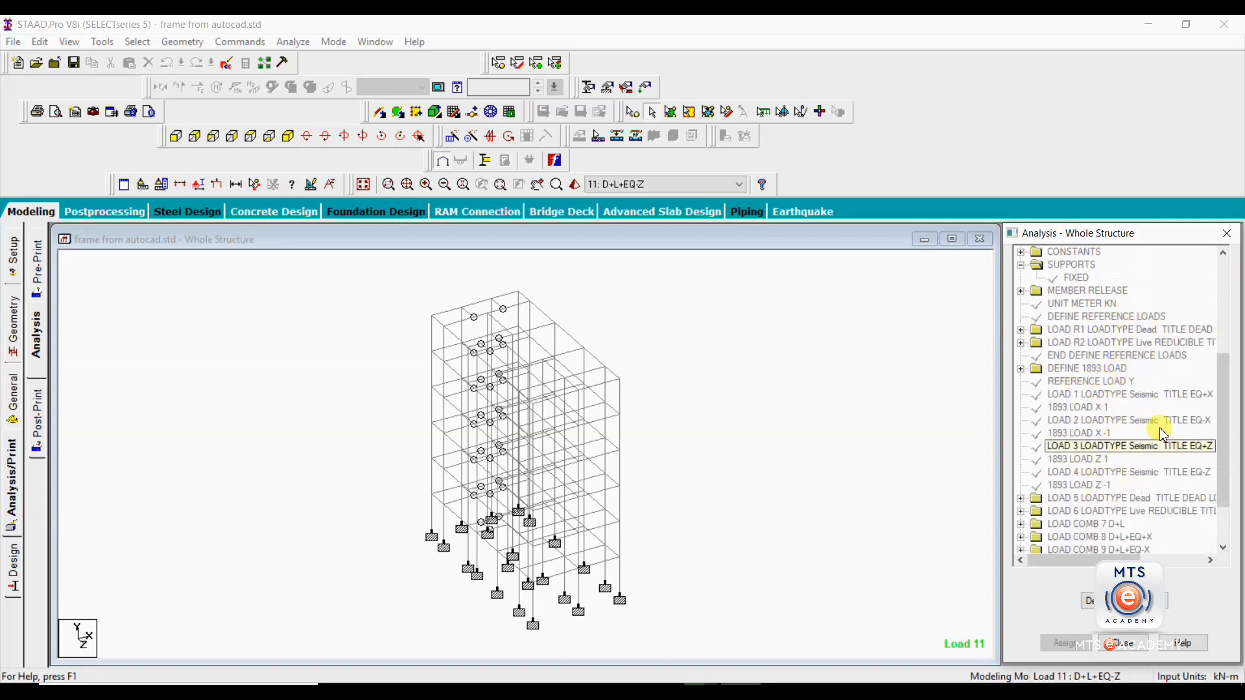
{"action": "scroll", "coordinate": [1154, 453], "scroll_direction": "down", "scroll_amount": 1}
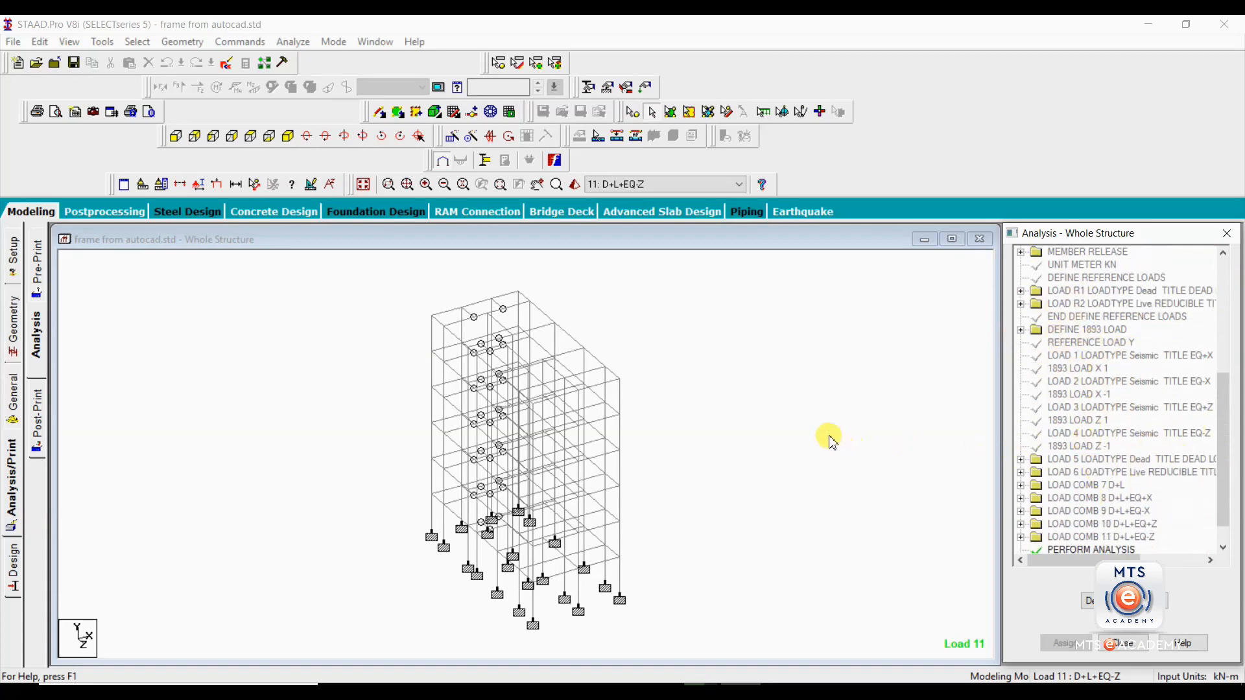
{"action": "left_click_drag", "start_coordinate": [1221, 412], "coordinate": [1222, 448]}
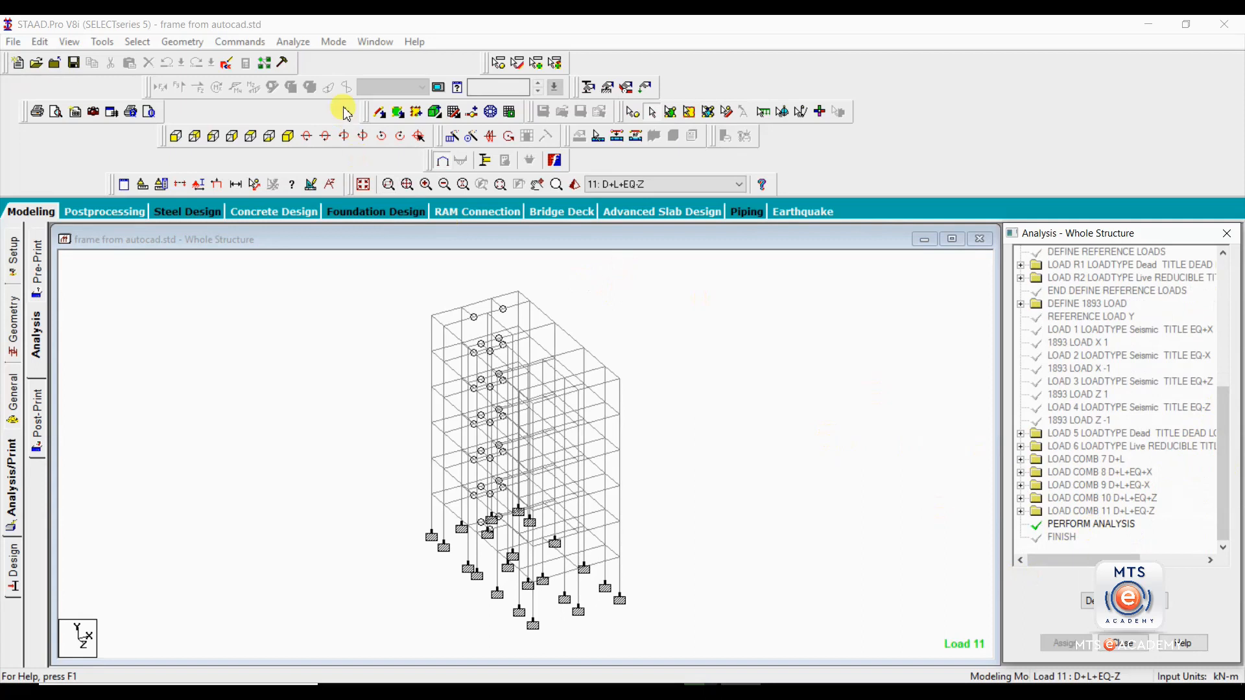
- Run the analysis, saving the modified structure, and go to Post Processing Mode once it is done
{"action": "left_click", "coordinate": [293, 43]}
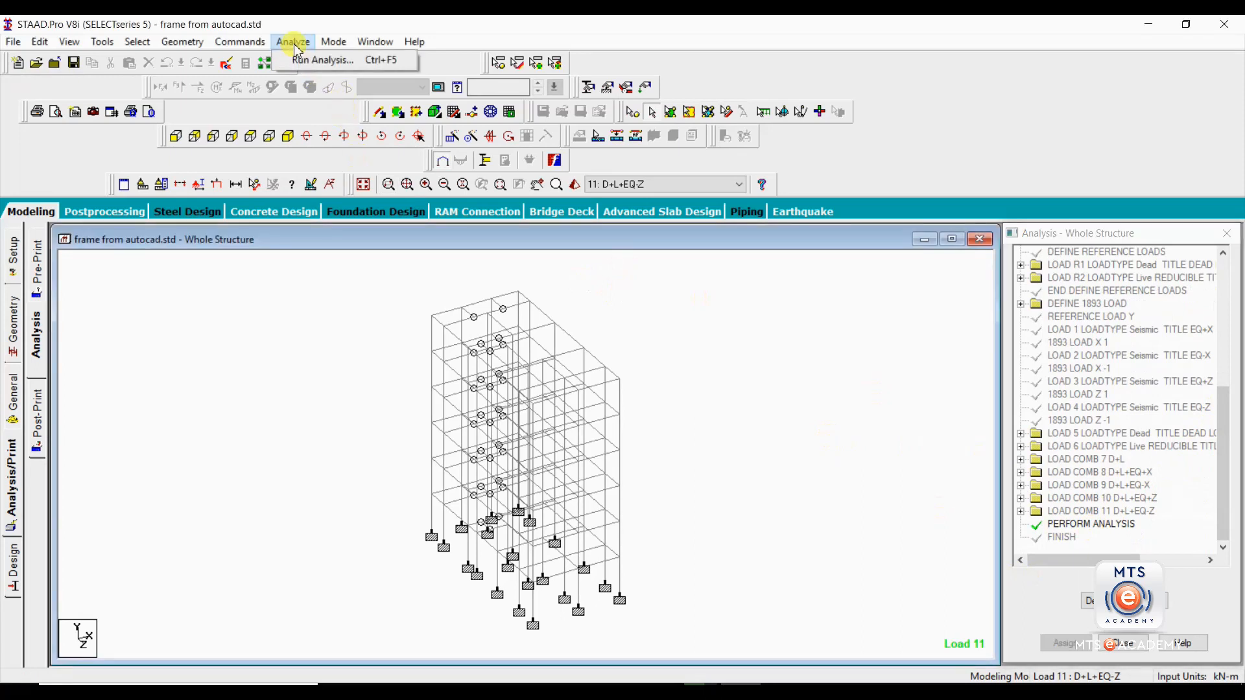
{"action": "left_click", "coordinate": [308, 62]}
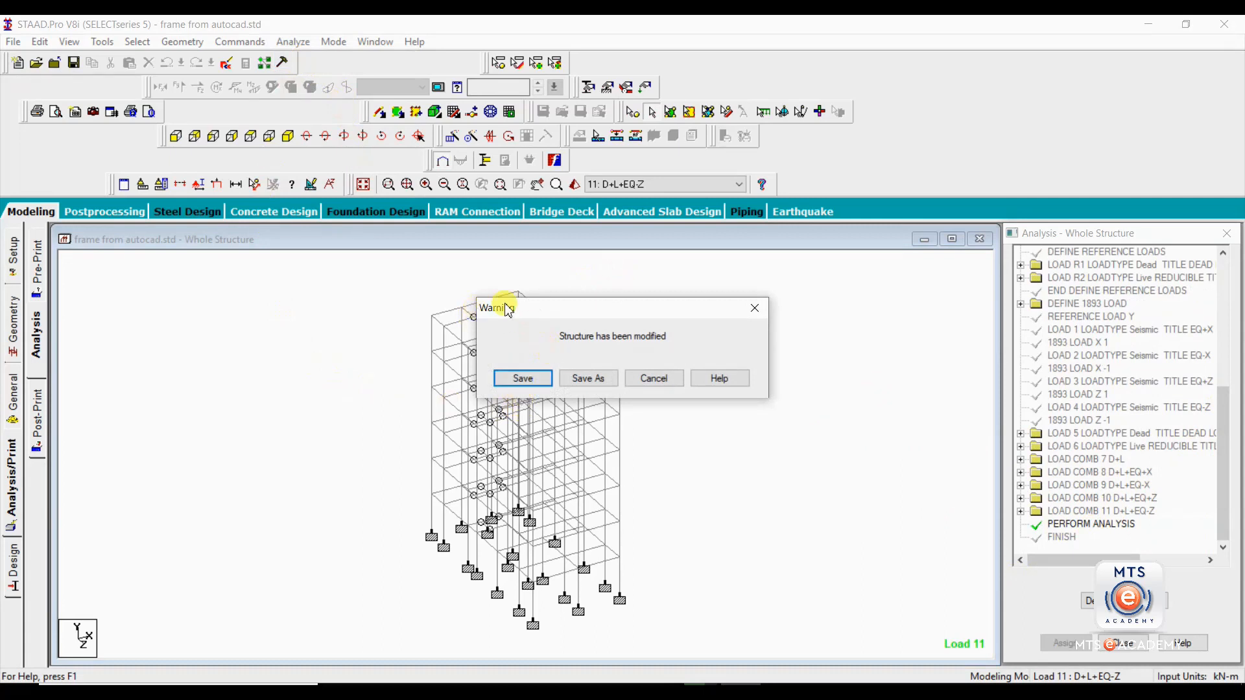
{"action": "left_click", "coordinate": [518, 380]}
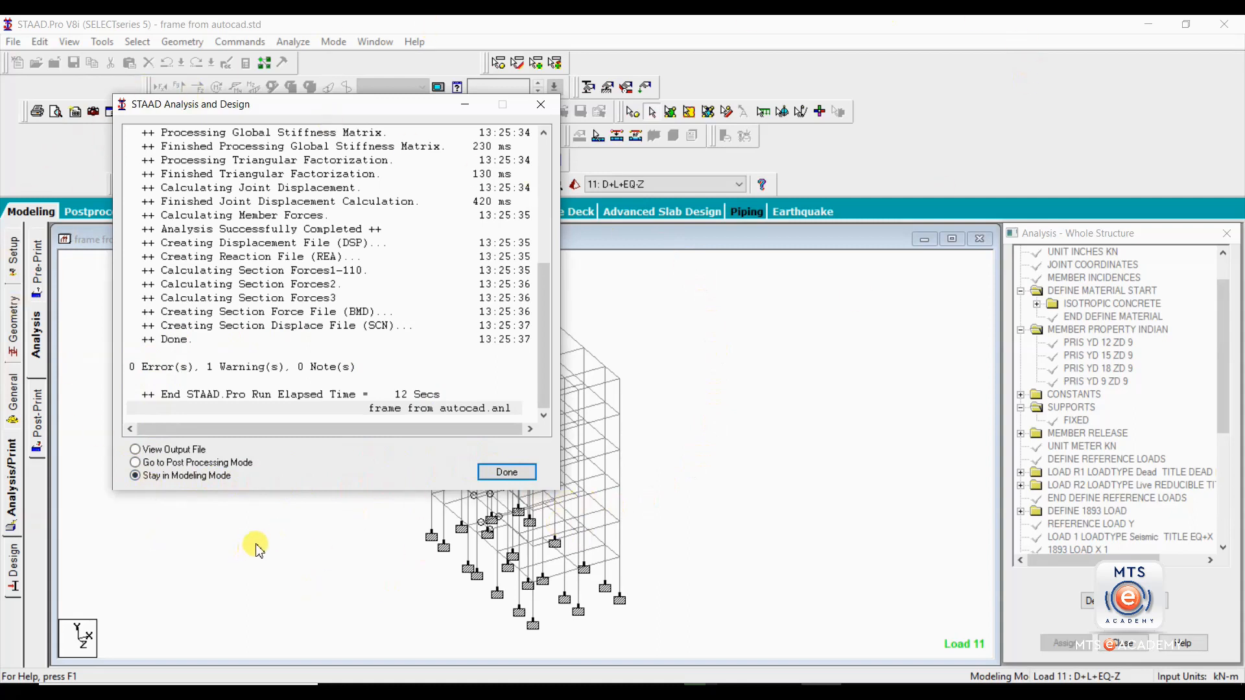
{"action": "left_click", "coordinate": [135, 463]}
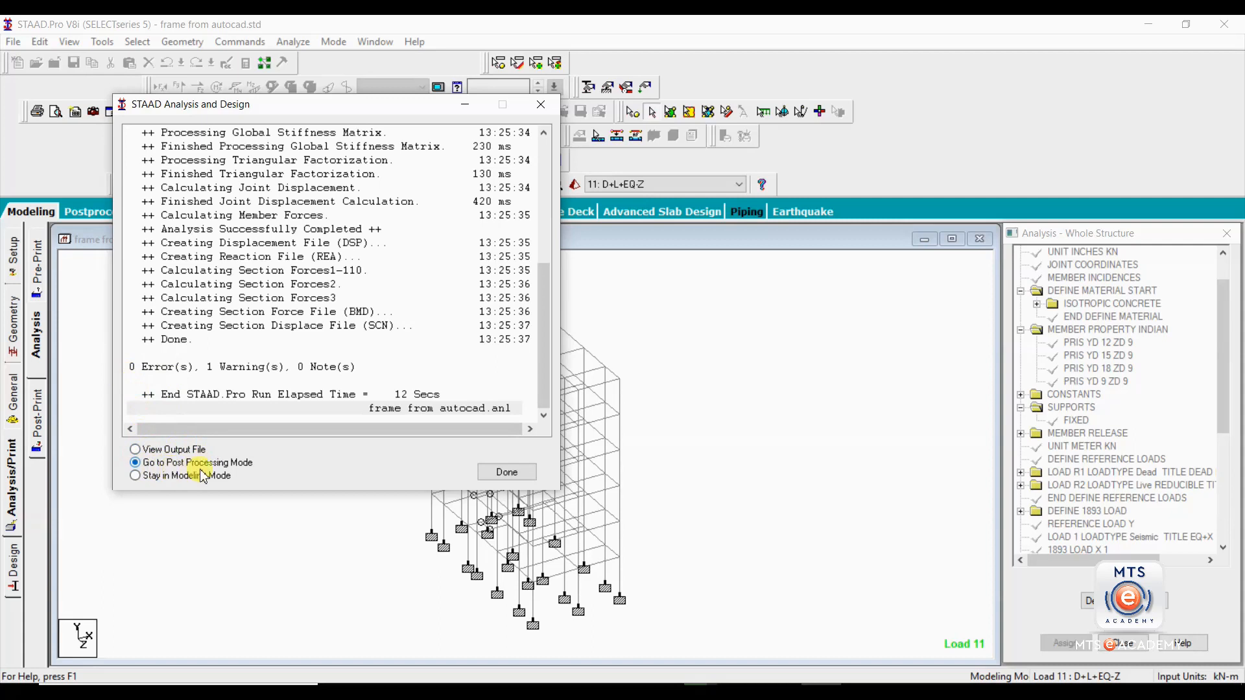
{"action": "left_click", "coordinate": [508, 474]}
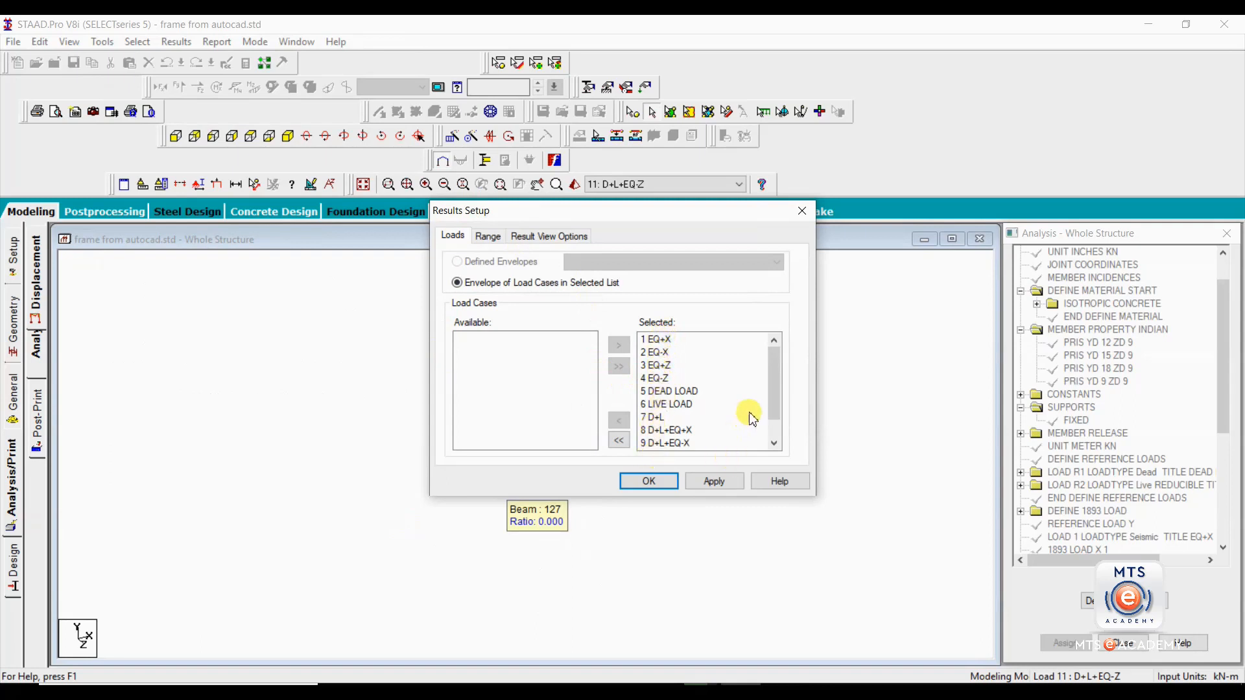
- Remove load cases 1 to 6 from the selected results list, keeping only combinations 7 to 11, and apply the setup
{"action": "left_click_drag", "start_coordinate": [784, 380], "coordinate": [772, 411]}
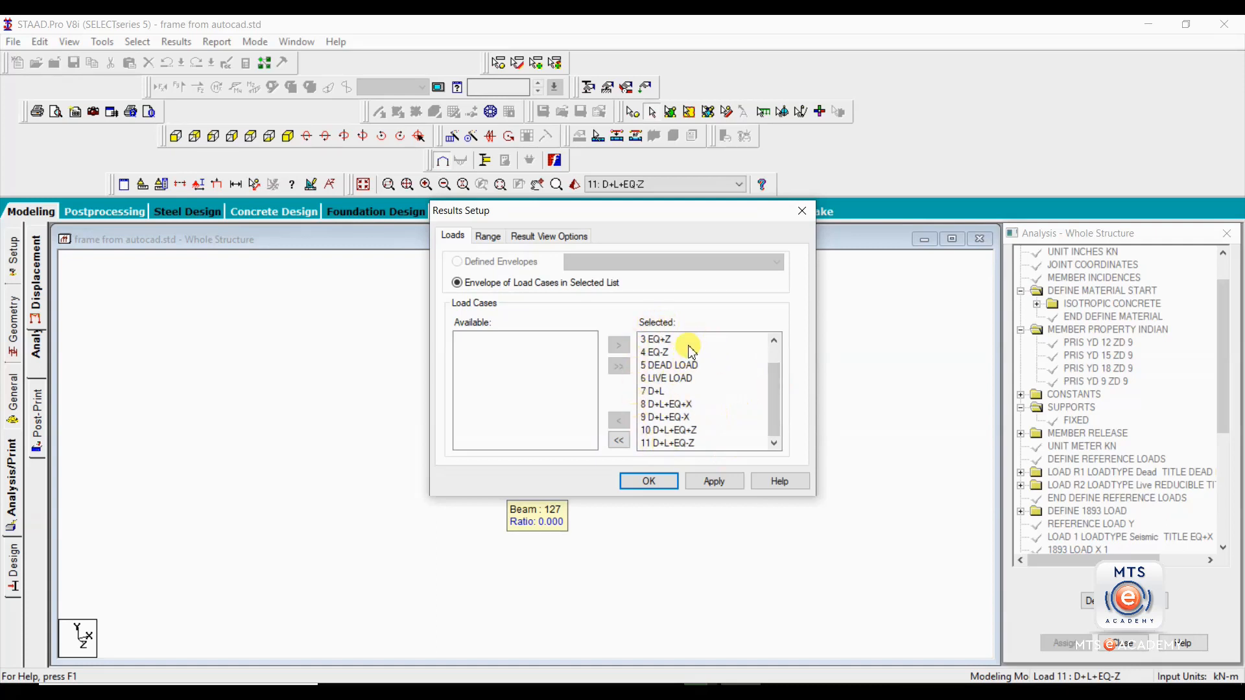
{"action": "scroll", "coordinate": [661, 409], "scroll_direction": "up", "scroll_amount": 2}
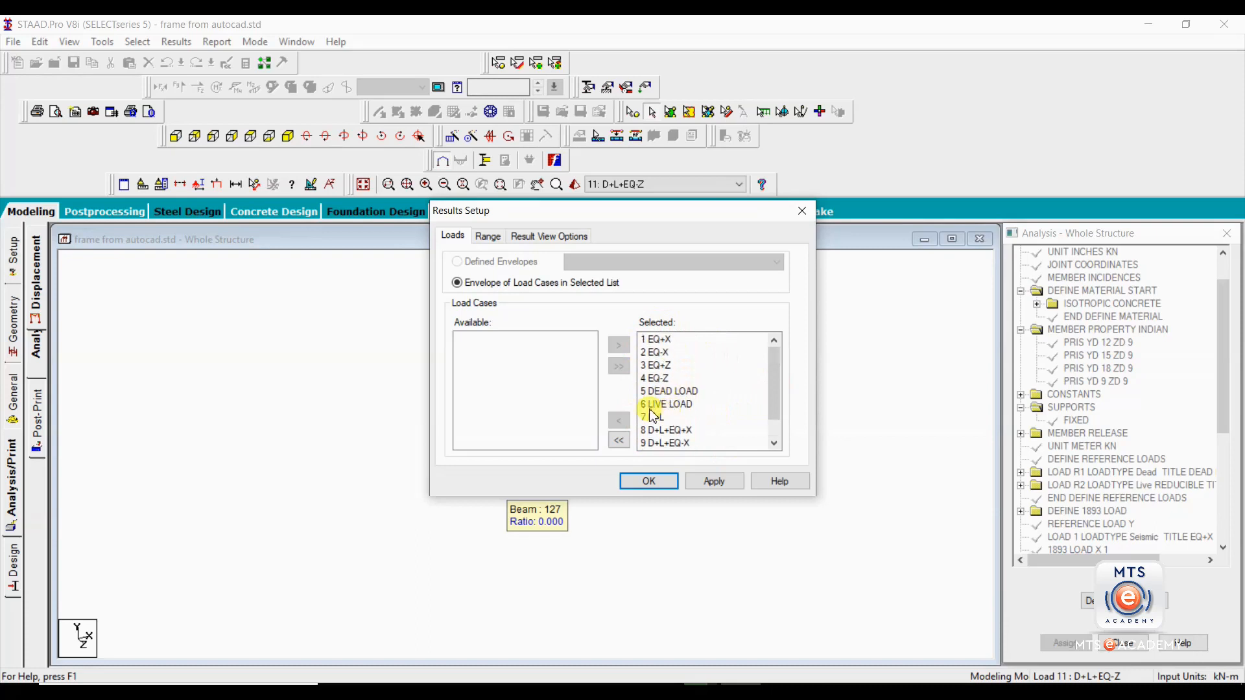
{"action": "left_click", "coordinate": [667, 408]}
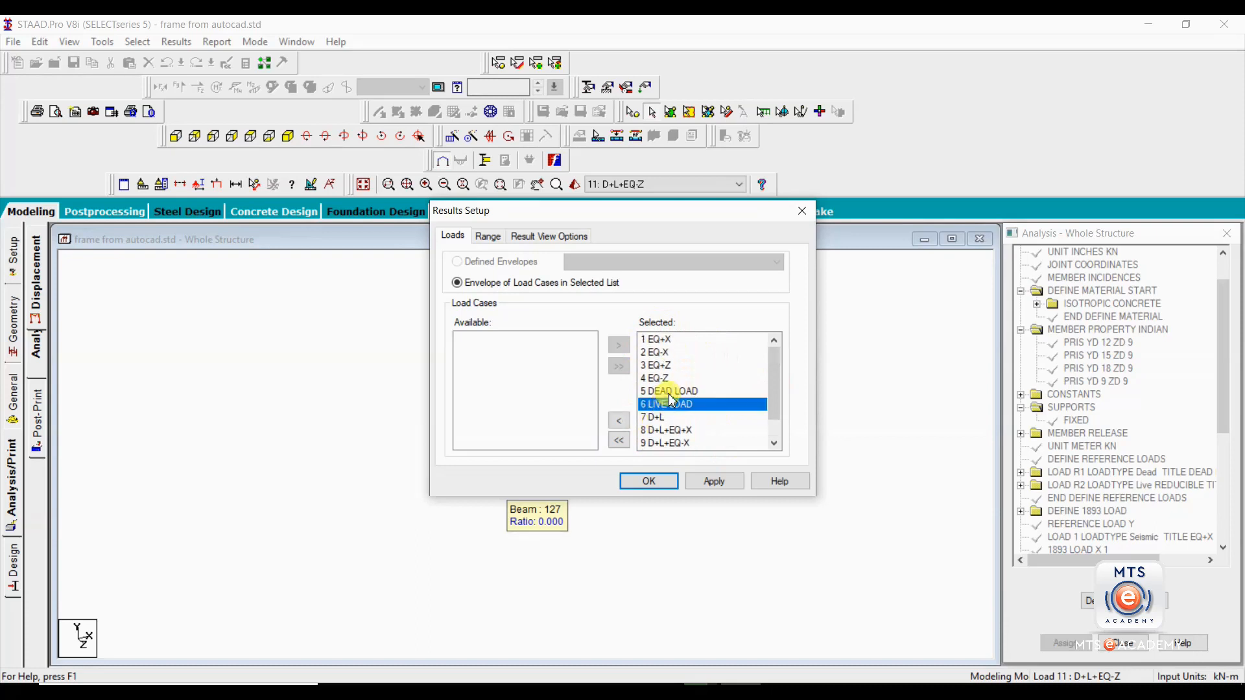
{"action": "mouse_move", "coordinate": [655, 404]}
{"action": "left_mouse_down"}
{"action": "mouse_move", "coordinate": [670, 365]}
{"action": "mouse_move", "coordinate": [663, 396]}
{"action": "mouse_move", "coordinate": [675, 409]}
{"action": "left_mouse_up"}
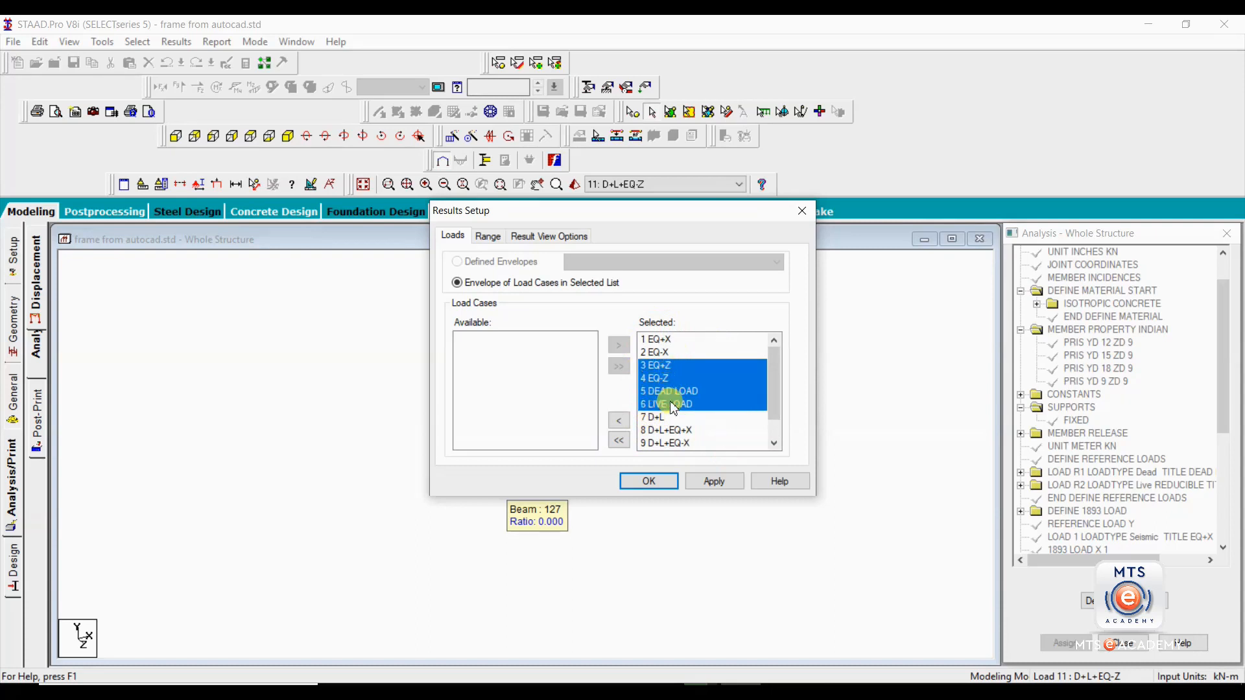
{"action": "left_click", "coordinate": [669, 352], "text": "ctrl"}
{"action": "left_click", "coordinate": [669, 341], "text": "ctrl"}
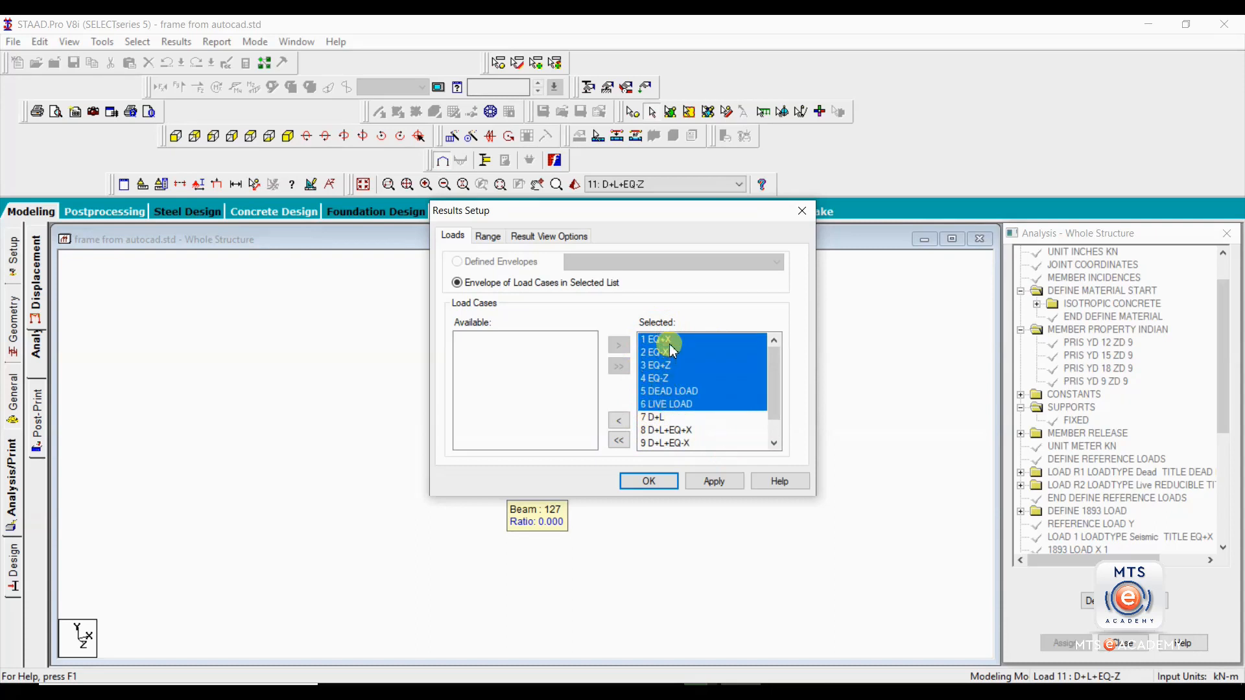
{"action": "left_click", "coordinate": [624, 427]}
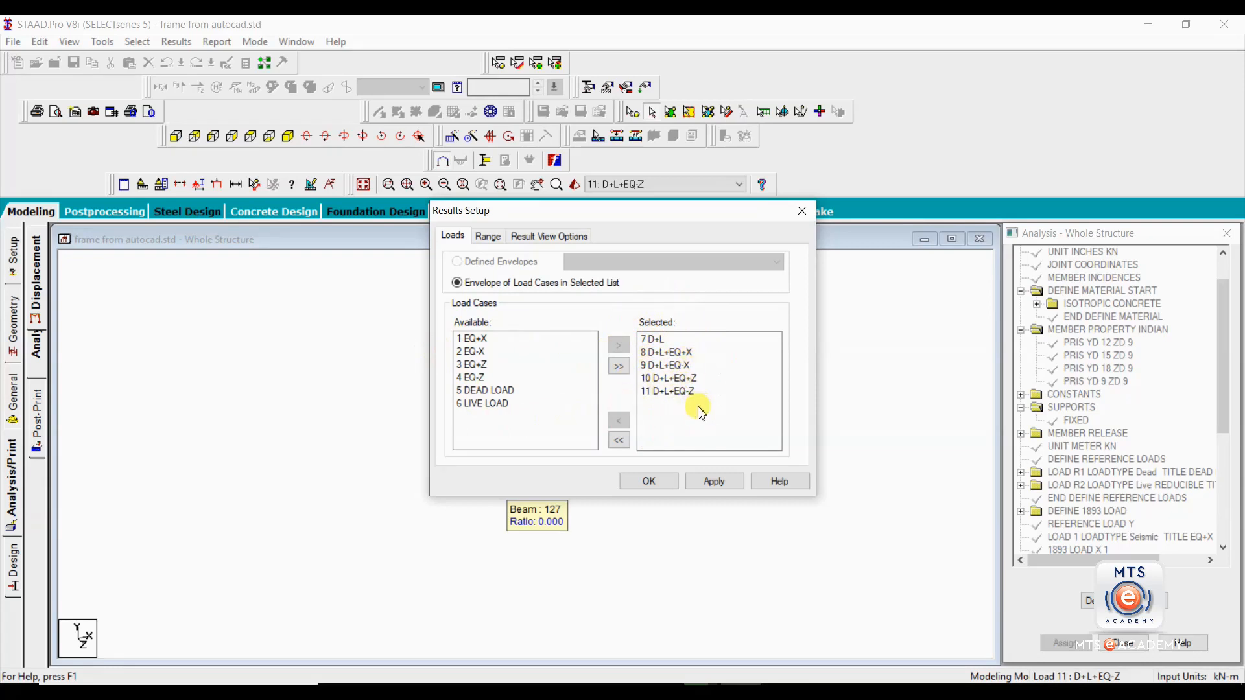
{"action": "left_click", "coordinate": [722, 486]}
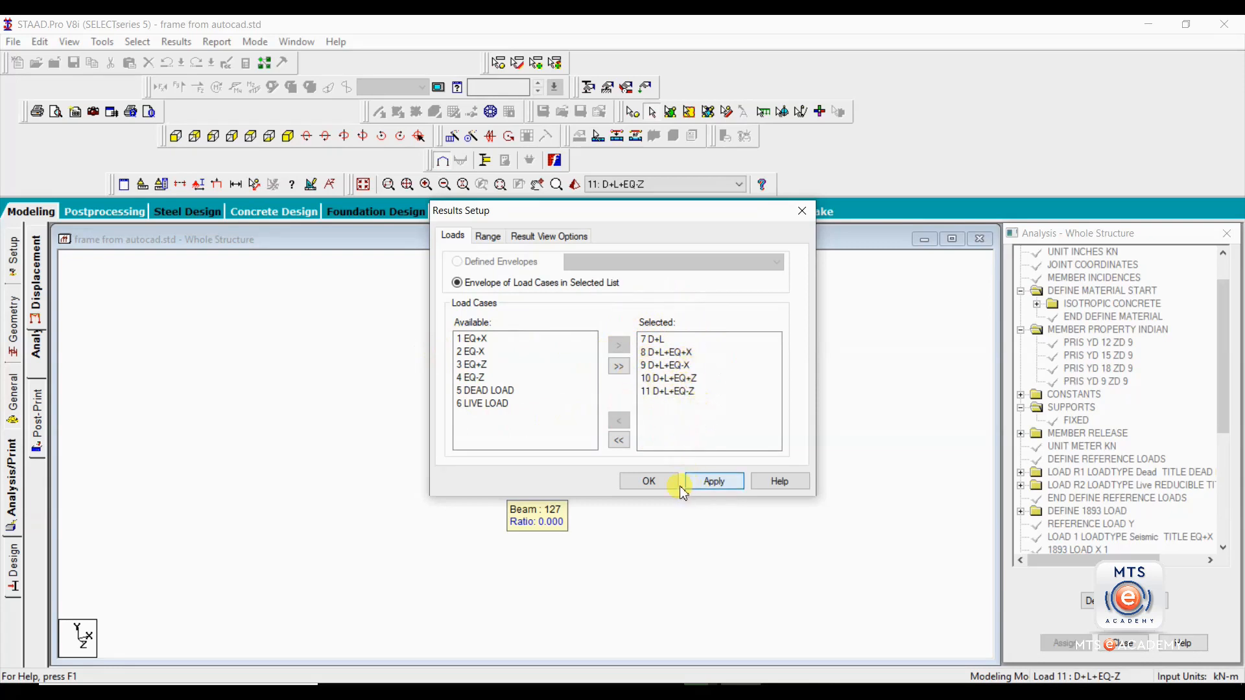
- Accept the results setup and select roof corner node 166 in the displacement view of the frame
{"action": "left_click", "coordinate": [651, 481]}
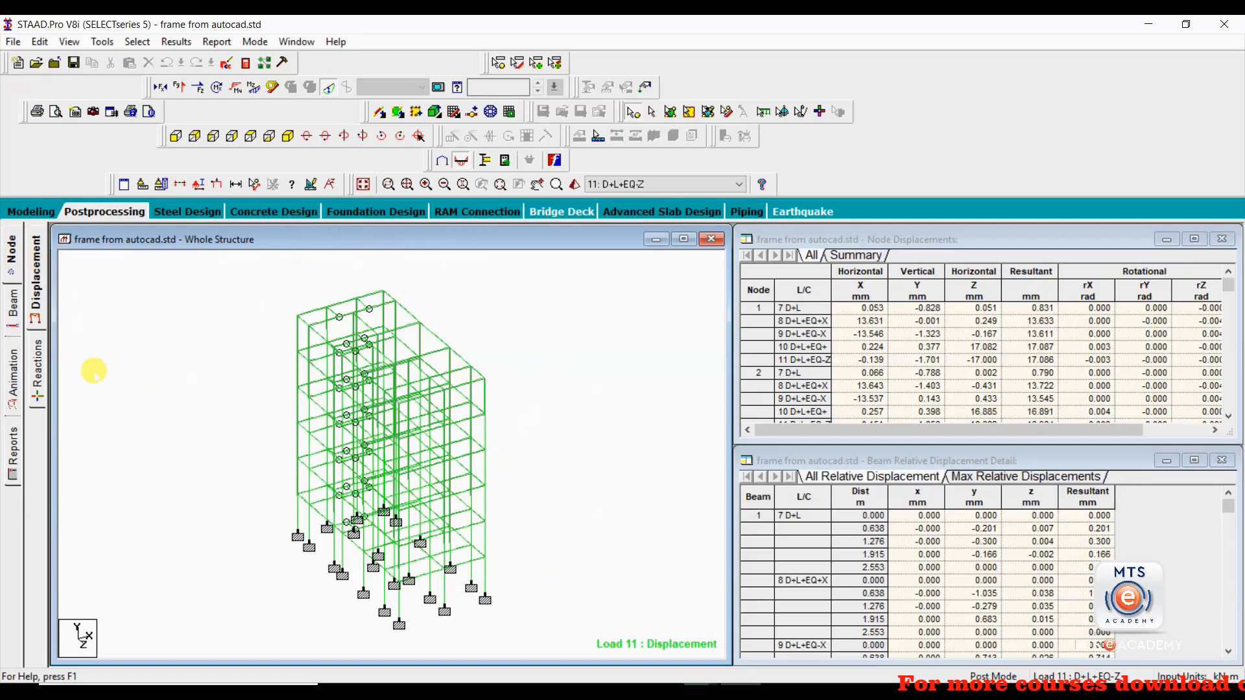
{"action": "middle_click_drag", "start_coordinate": [206, 346], "coordinate": [181, 391]}
{"action": "scroll", "coordinate": [190, 387], "scroll_direction": "up", "scroll_amount": 3}
{"action": "scroll", "coordinate": [188, 387], "scroll_direction": "up", "scroll_amount": 1}
{"action": "middle_click_drag", "start_coordinate": [155, 352], "coordinate": [156, 381]}
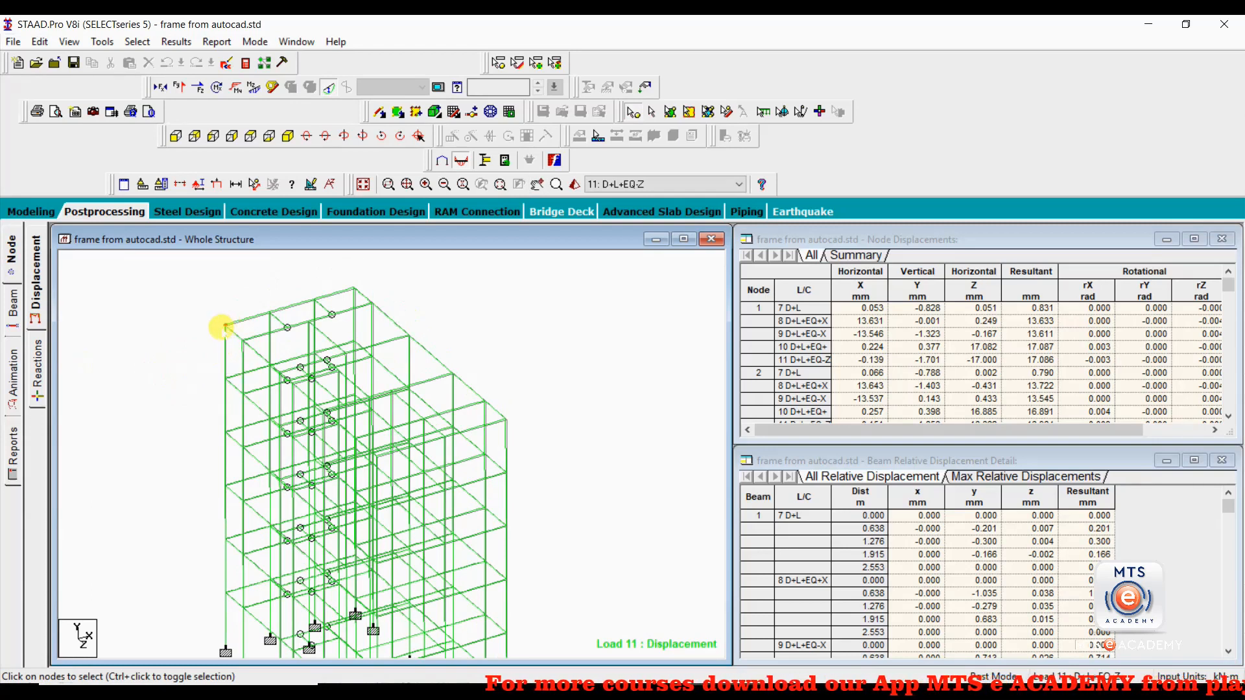
{"action": "left_click", "coordinate": [225, 326]}
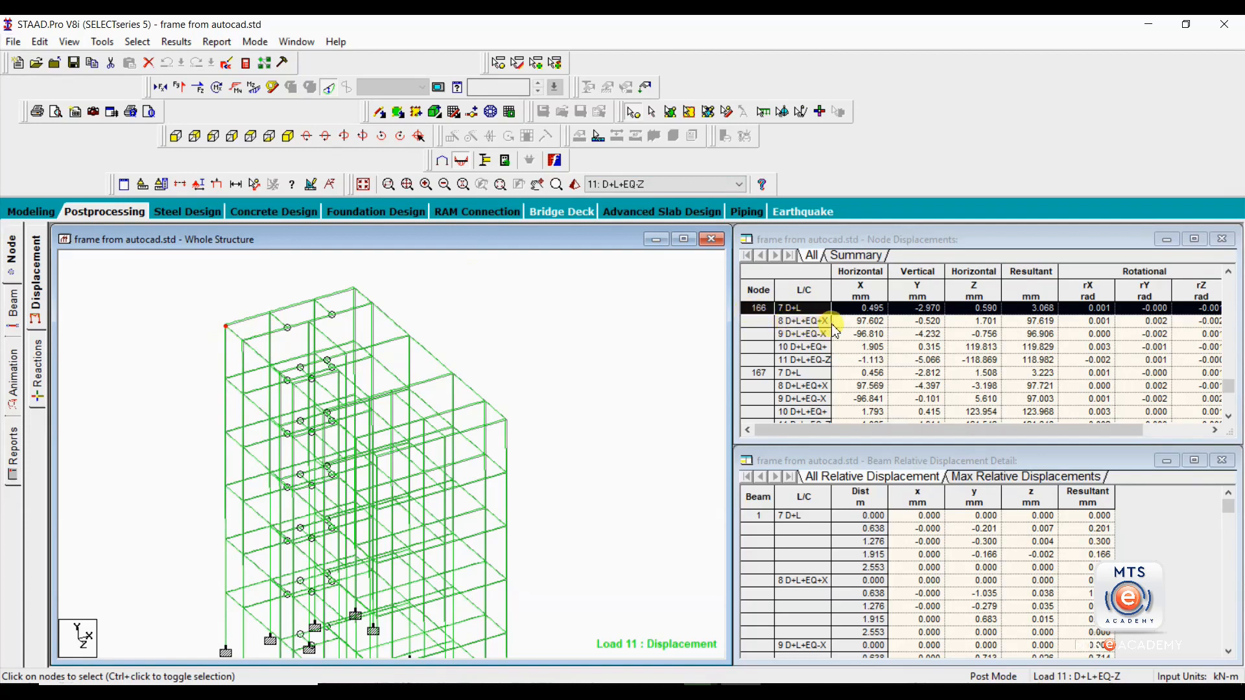
- Examine the displacements of node 166 under combinations 8 to 11 row by row in the node displacement table
{"action": "left_click", "coordinate": [751, 322]}
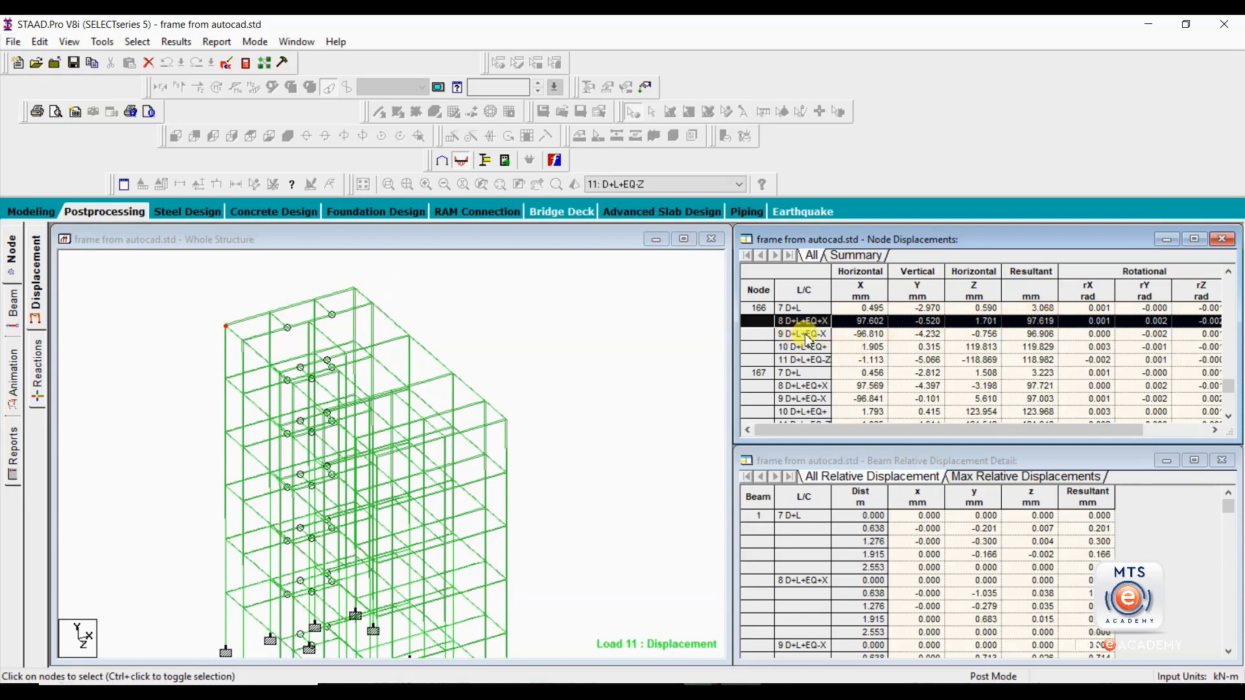
{"action": "left_click", "coordinate": [762, 334]}
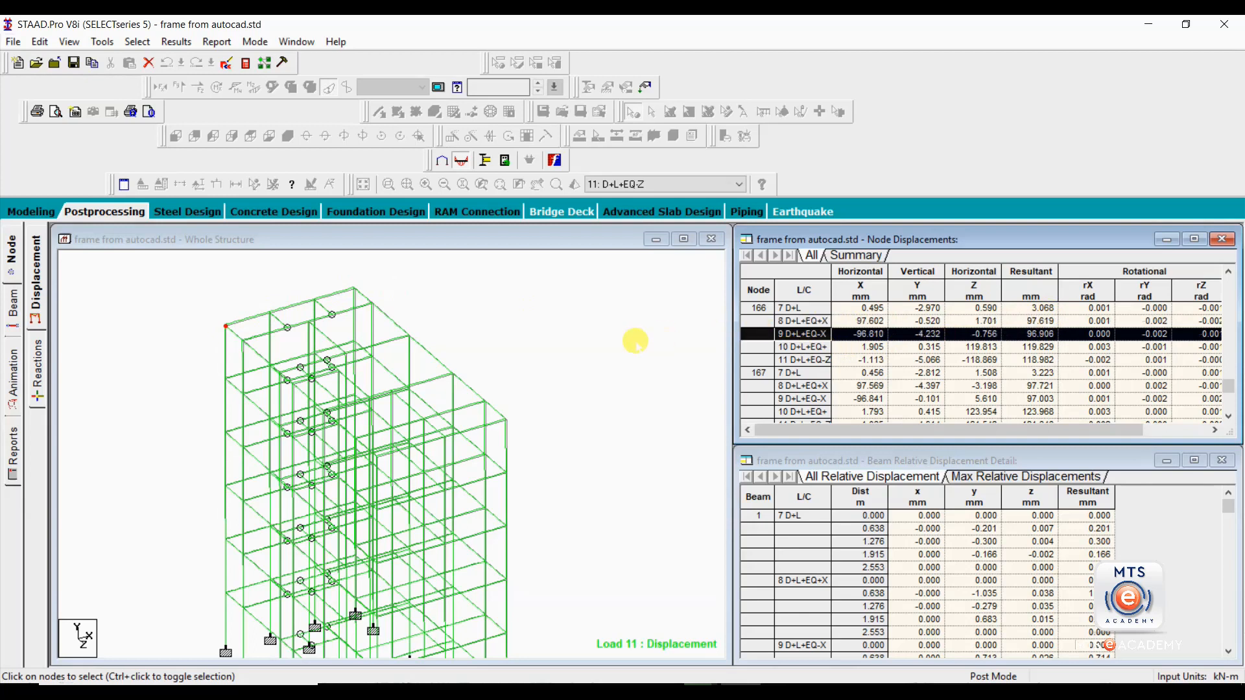
{"action": "scroll", "coordinate": [307, 384], "scroll_direction": "down", "scroll_amount": 1}
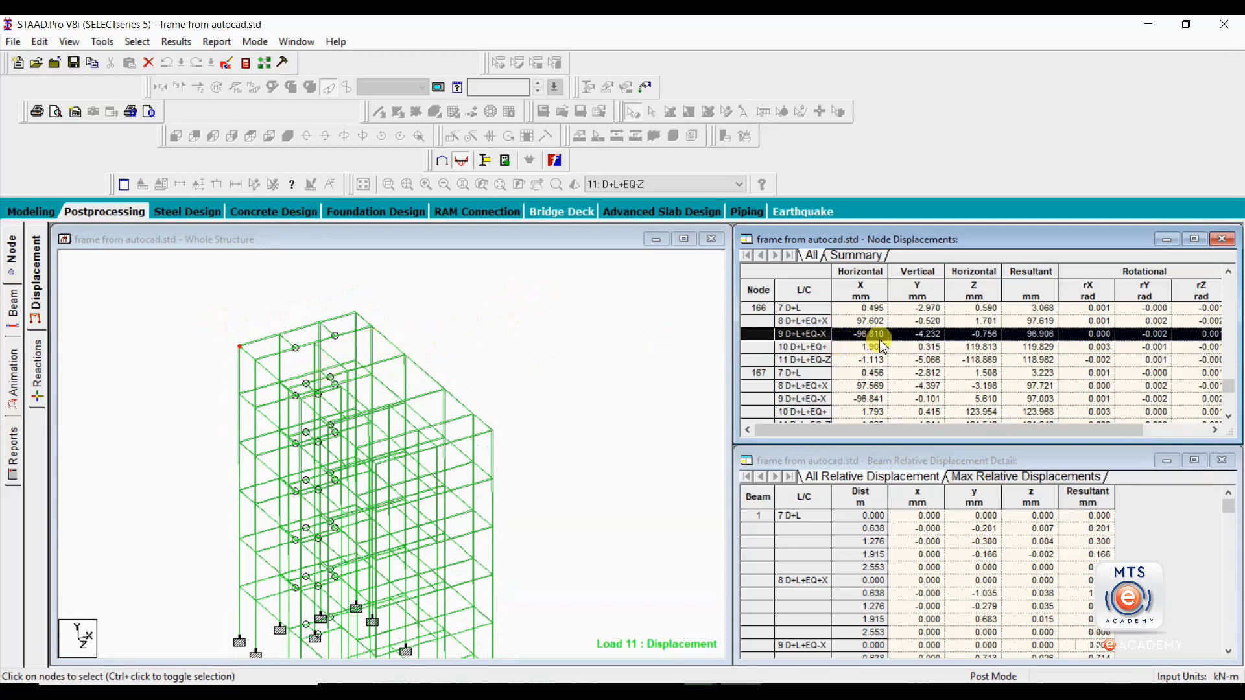
{"action": "left_click", "coordinate": [754, 347]}
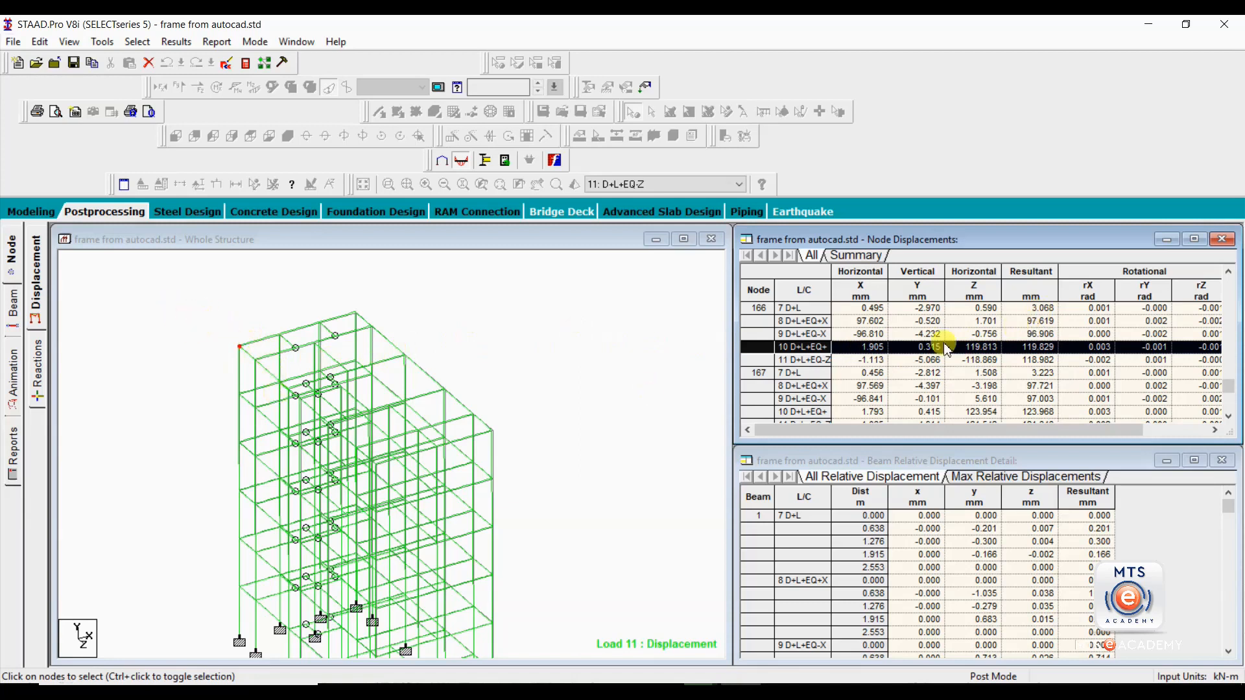
{"action": "left_click", "coordinate": [755, 360]}
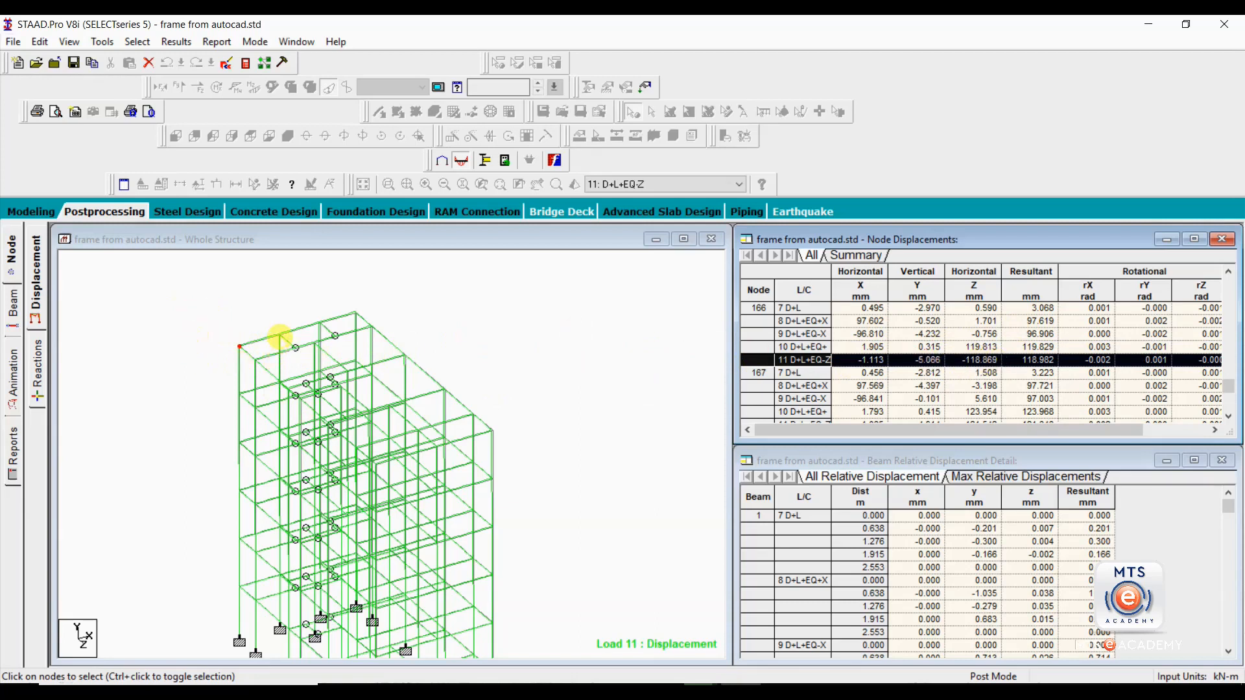
- Inspect the displacements of roof-edge nodes 188, 169 and 171 by selecting each one on the model
{"action": "left_click", "coordinate": [280, 336]}
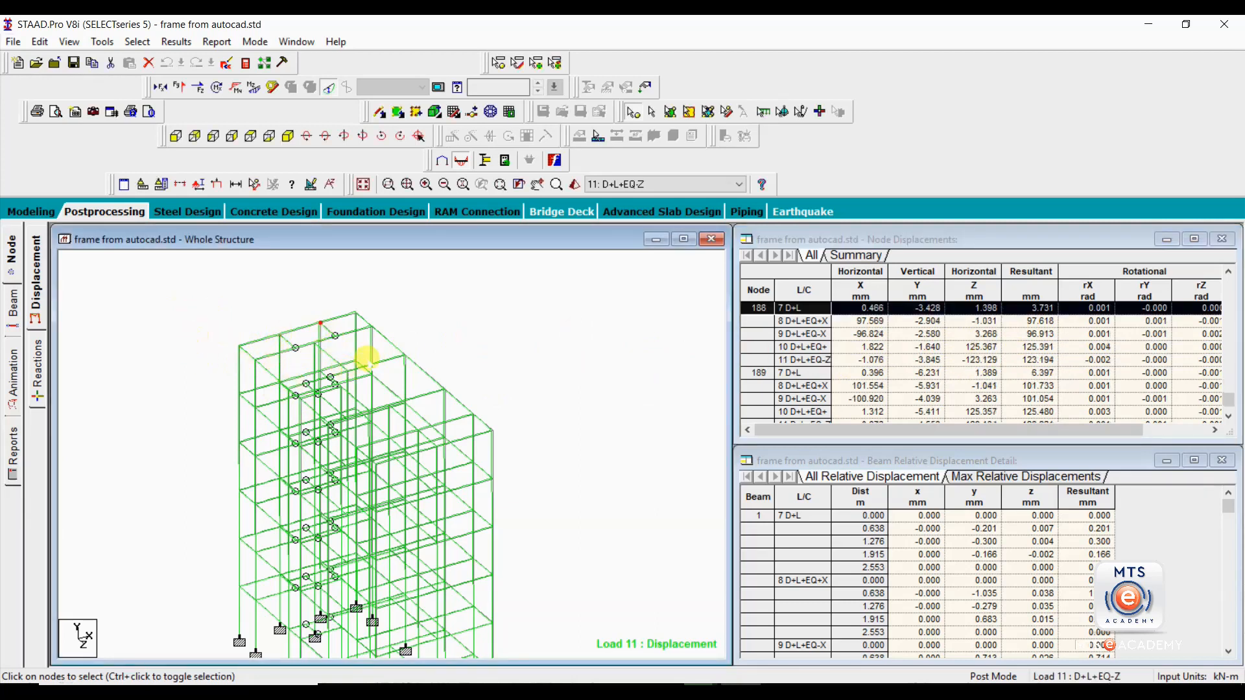
{"action": "left_click", "coordinate": [363, 323]}
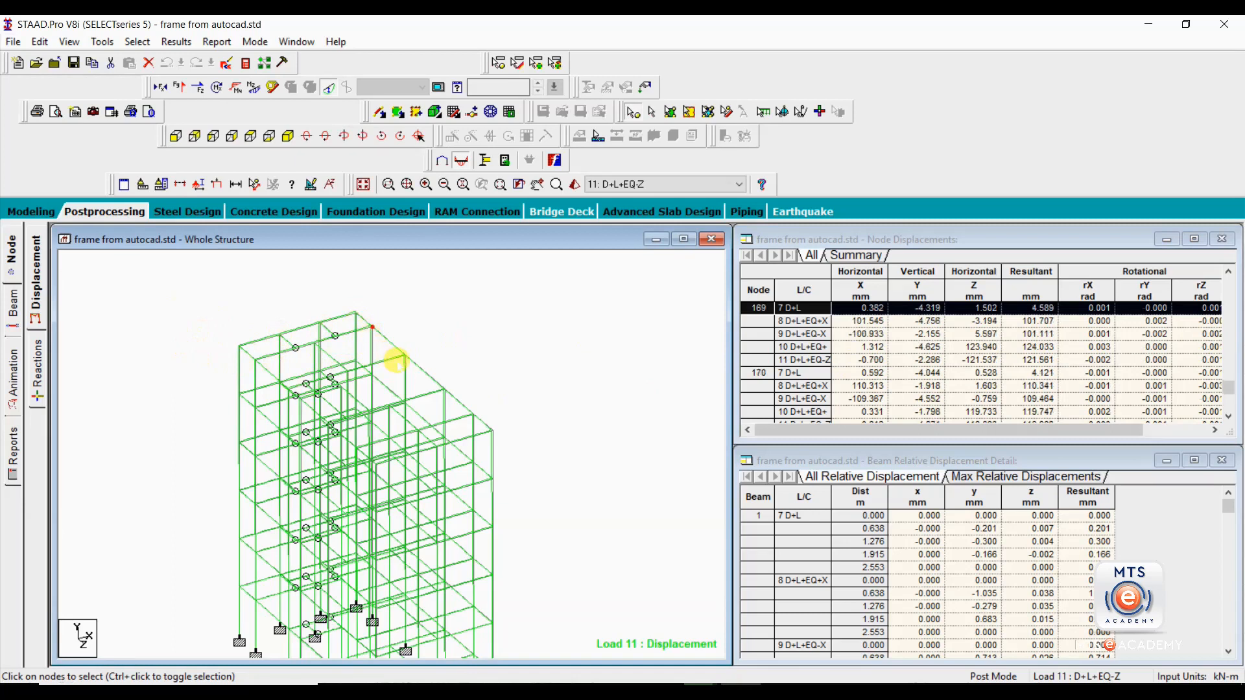
{"action": "left_click", "coordinate": [405, 355]}
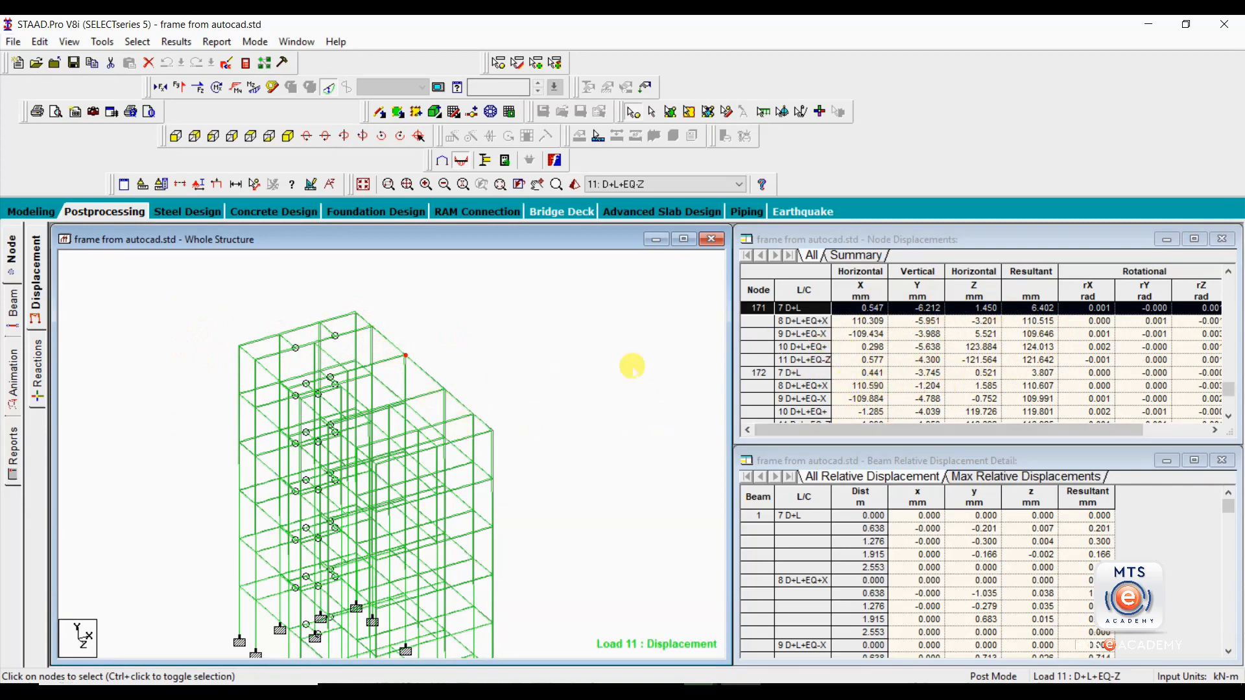
- Examine the displaced shape against the original frame lines close up around the stepped roof corner for load 11
{"action": "middle_click_drag", "start_coordinate": [367, 374], "coordinate": [413, 366]}
{"action": "scroll", "coordinate": [414, 366], "scroll_direction": "up", "scroll_amount": 1}
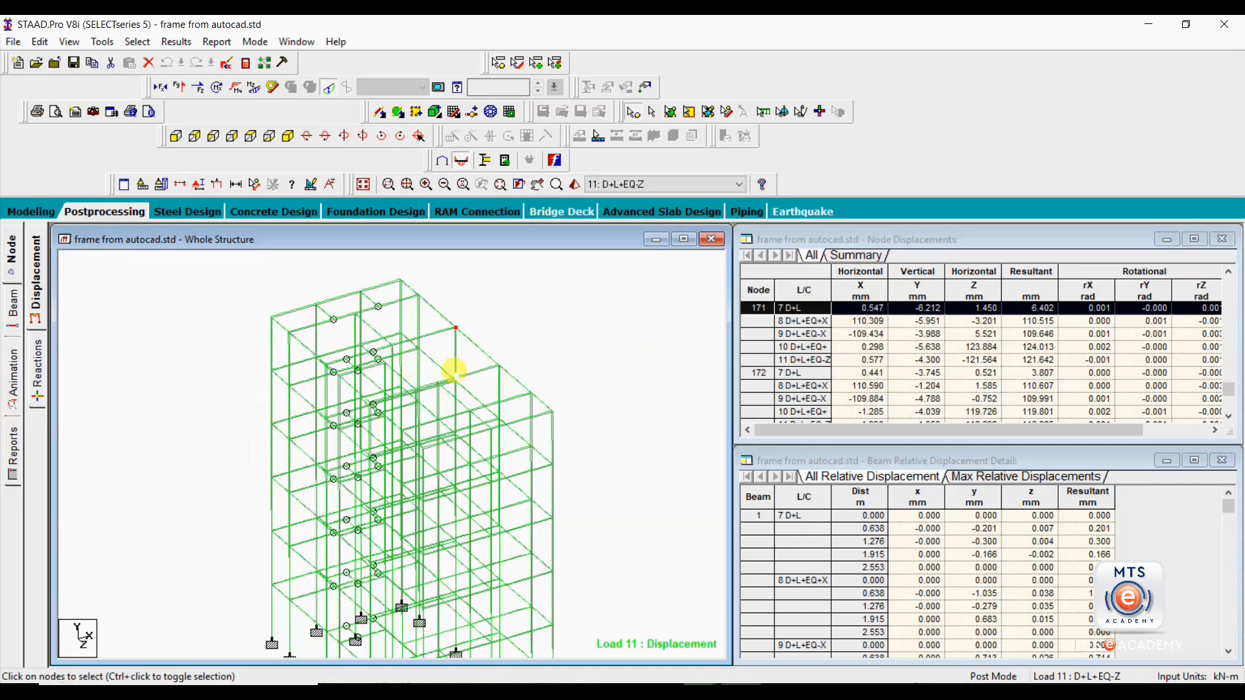
{"action": "scroll", "coordinate": [510, 407], "scroll_direction": "up", "scroll_amount": 5}
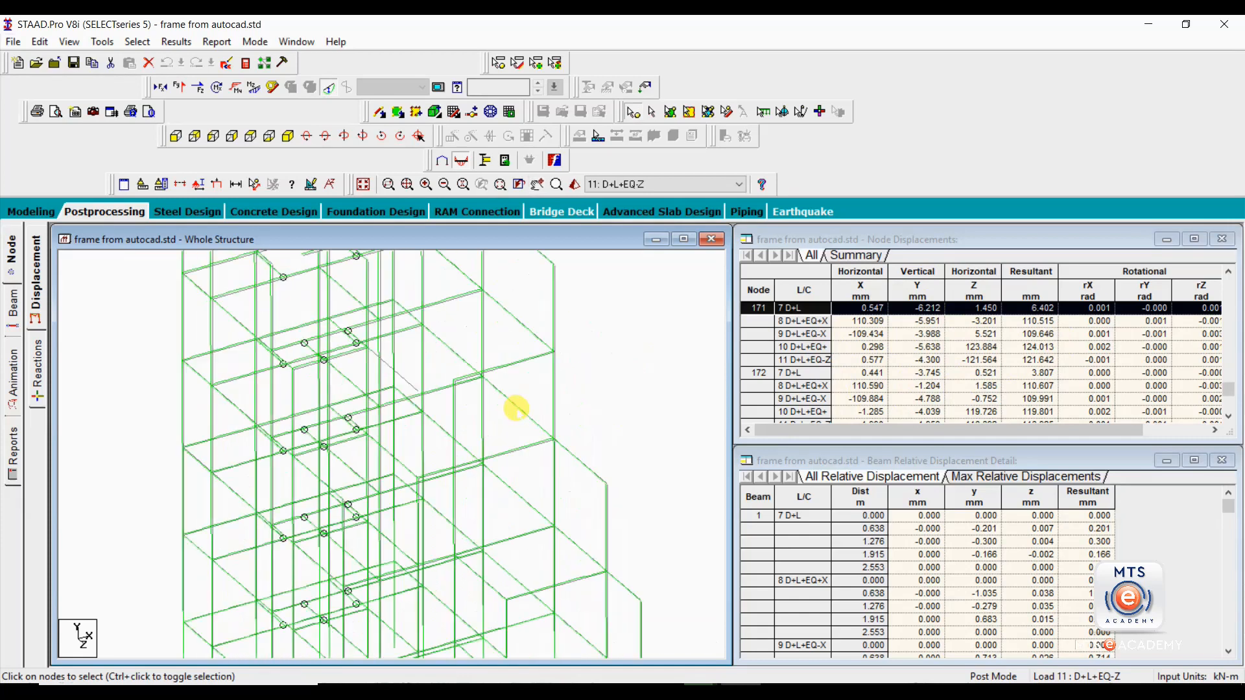
{"action": "scroll", "coordinate": [448, 465], "scroll_direction": "up", "scroll_amount": 5}
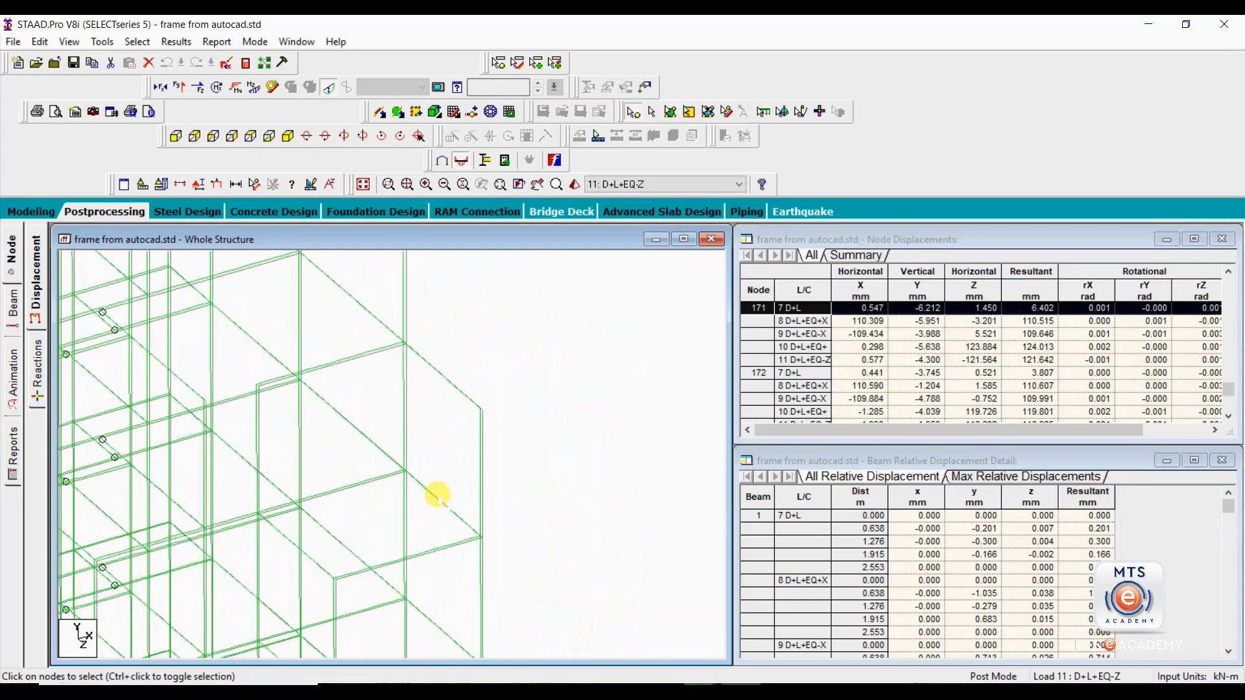
{"action": "scroll", "coordinate": [457, 480], "scroll_direction": "down", "scroll_amount": 3}
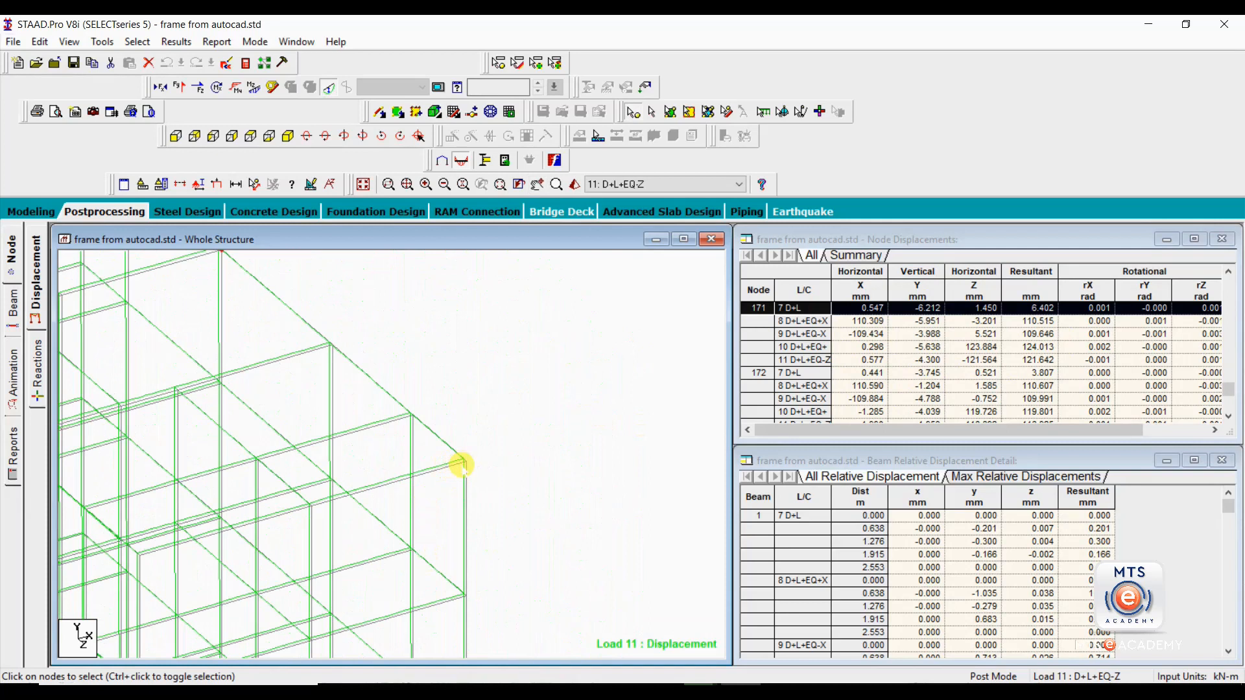
{"action": "left_click", "coordinate": [464, 462]}
{"action": "scroll", "coordinate": [438, 474], "scroll_direction": "up", "scroll_amount": 3}
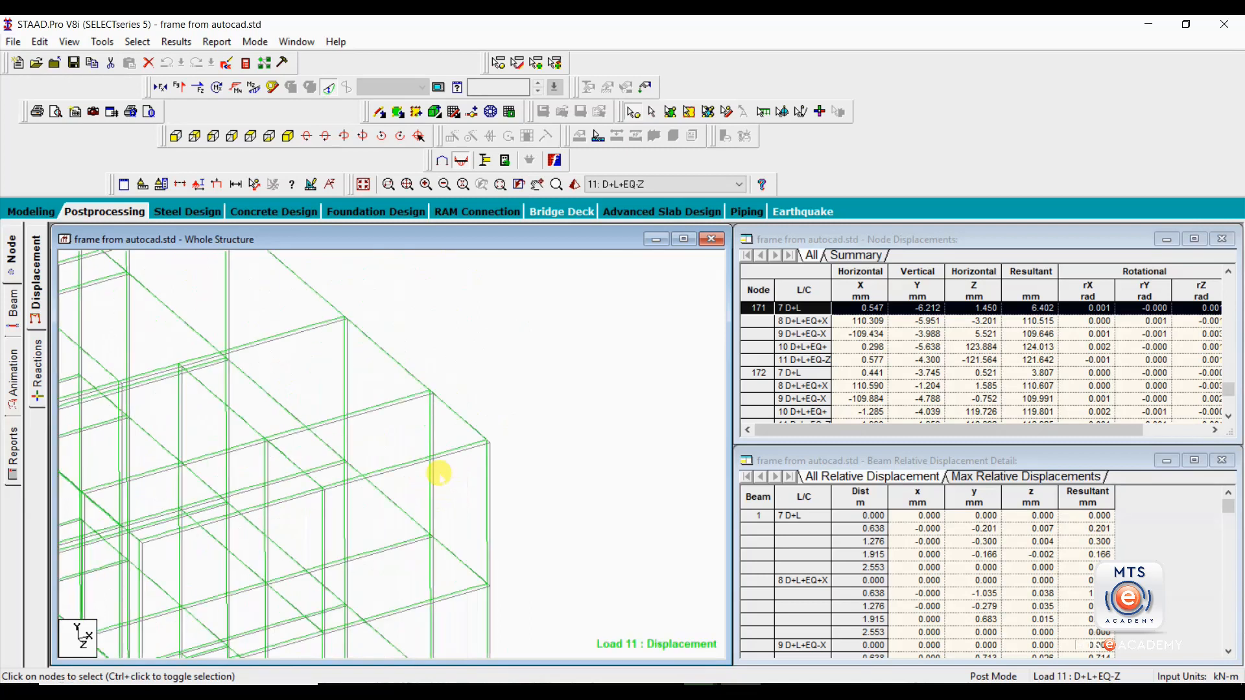
{"action": "middle_click_drag", "start_coordinate": [472, 449], "coordinate": [445, 449]}
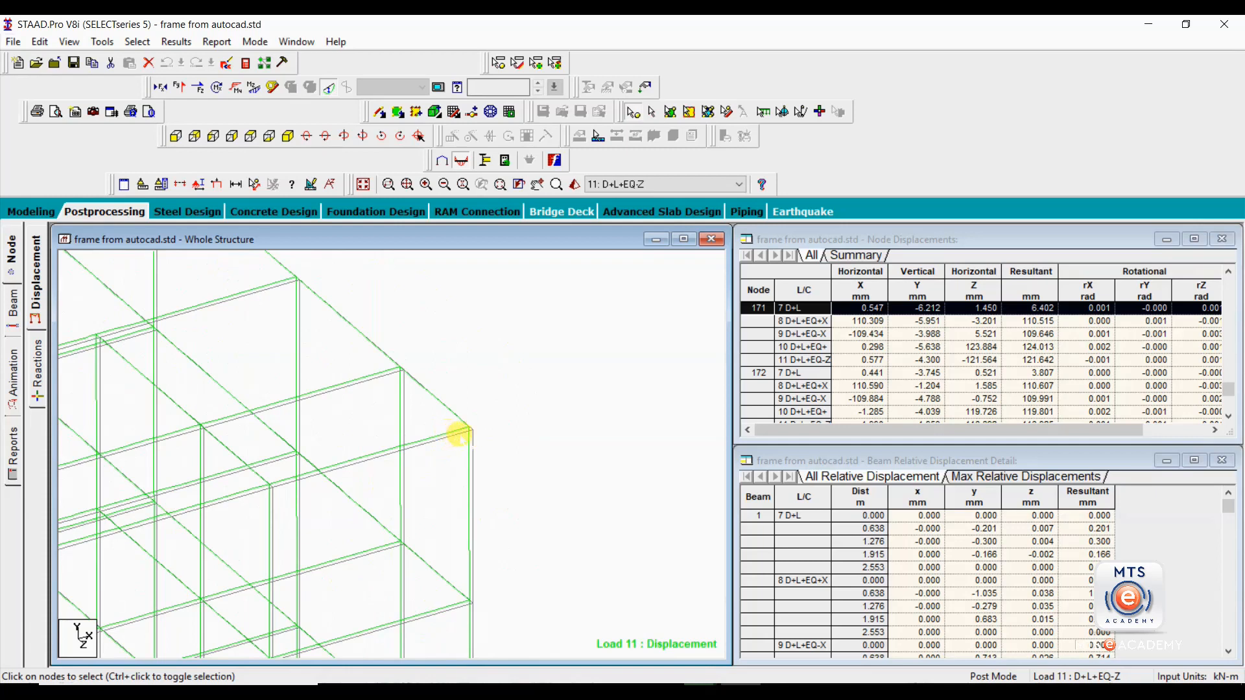
{"action": "scroll", "coordinate": [532, 434], "scroll_direction": "up", "scroll_amount": 4}
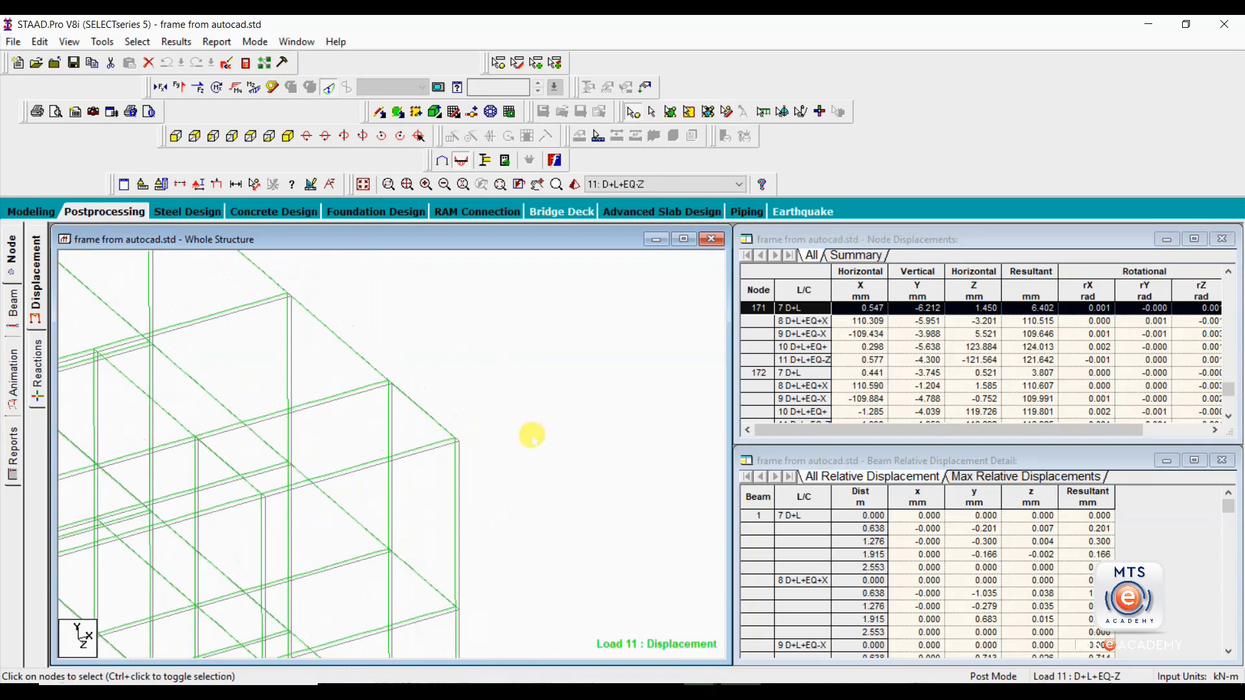
{"action": "scroll", "coordinate": [381, 450], "scroll_direction": "down", "scroll_amount": 5}
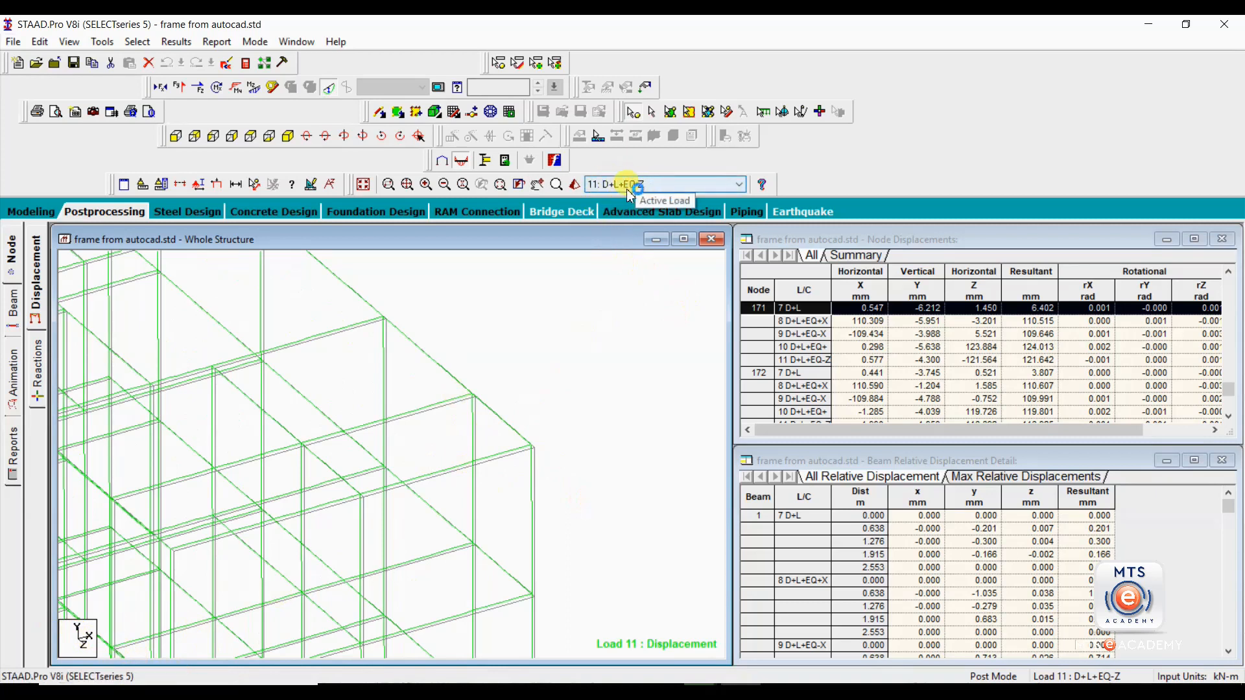
- Make 8: D+L+EQ+X the active load and inspect the displaced shape of the whole frame
{"action": "left_click", "coordinate": [662, 187]}
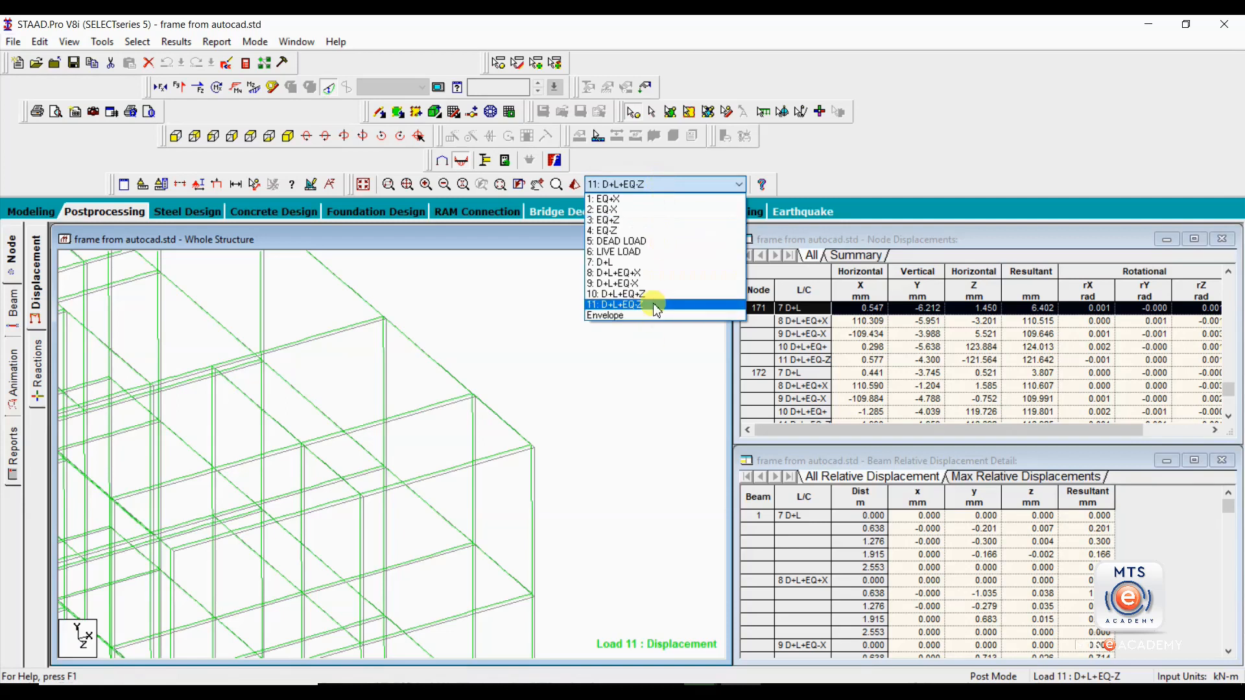
{"action": "left_click", "coordinate": [662, 279]}
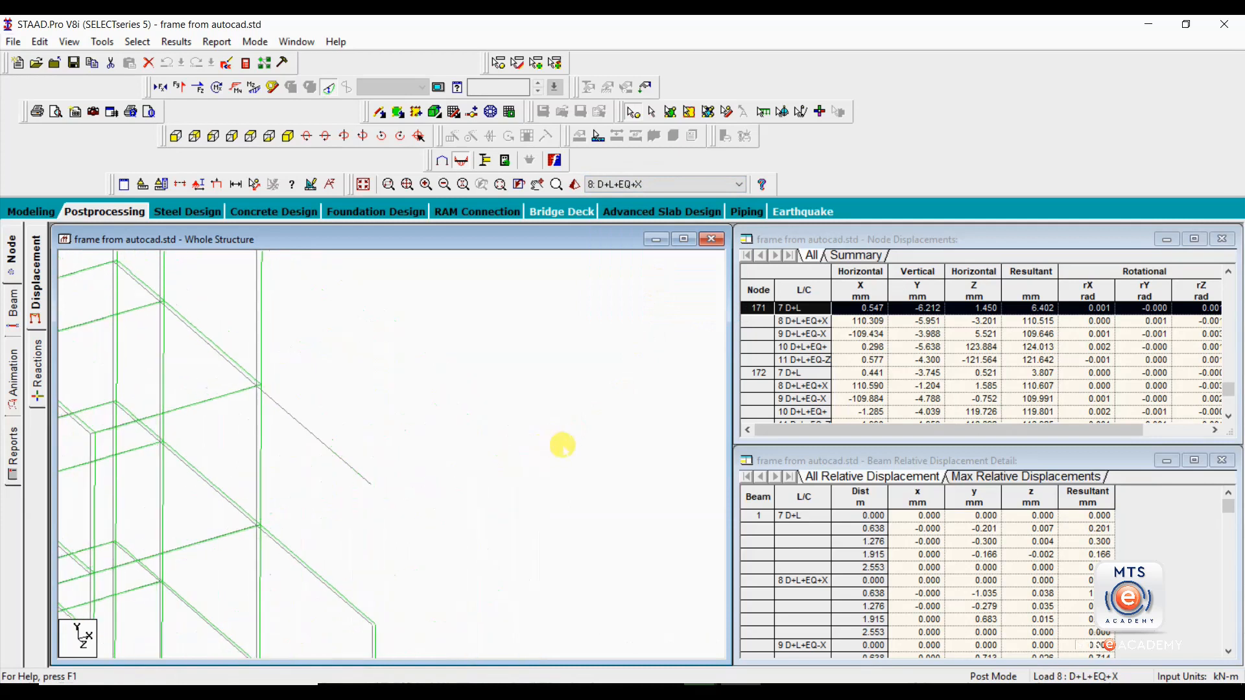
{"action": "scroll", "coordinate": [528, 430], "scroll_direction": "up", "scroll_amount": 3}
{"action": "scroll", "coordinate": [473, 446], "scroll_direction": "down", "scroll_amount": 3}
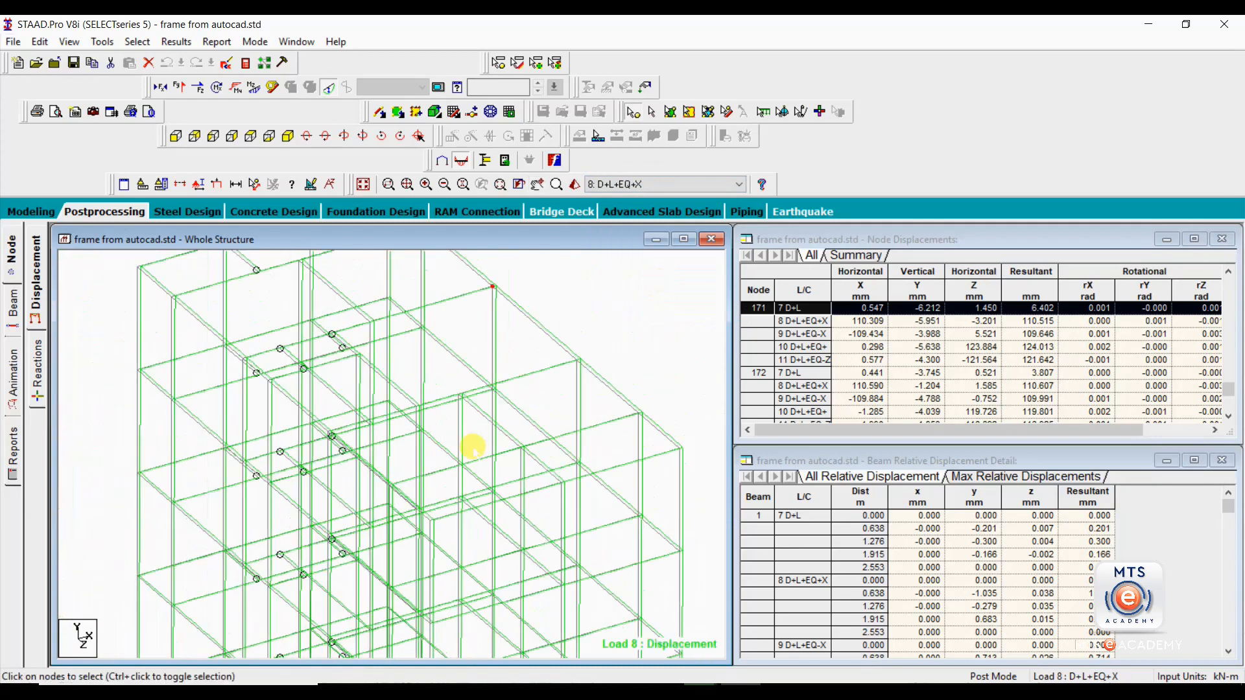
{"action": "middle_click_drag", "start_coordinate": [472, 447], "coordinate": [411, 381]}
{"action": "scroll", "coordinate": [441, 413], "scroll_direction": "down", "scroll_amount": 1}
{"action": "scroll", "coordinate": [465, 429], "scroll_direction": "down", "scroll_amount": 3}
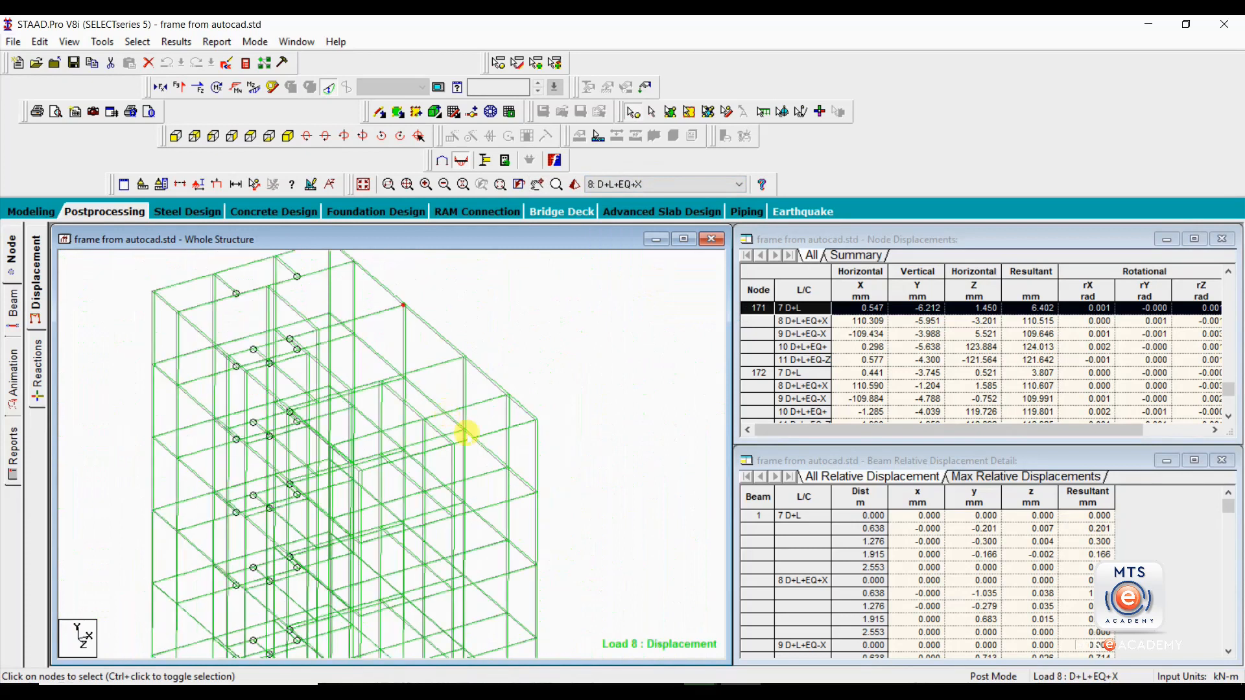
{"action": "mouse_move", "coordinate": [469, 467]}
{"action": "middle_mouse_down"}
{"action": "mouse_move", "coordinate": [450, 394]}
{"action": "mouse_move", "coordinate": [465, 459]}
{"action": "middle_mouse_up"}
{"action": "scroll", "coordinate": [461, 473], "scroll_direction": "down", "scroll_amount": 2}
{"action": "middle_click_drag", "start_coordinate": [461, 519], "coordinate": [468, 476]}
{"action": "middle_click_drag", "start_coordinate": [584, 409], "coordinate": [578, 457]}
{"action": "scroll", "coordinate": [578, 449], "scroll_direction": "down", "scroll_amount": 1}
- Examine the displacements of node 171 under combinations 8 and 9, and those of outer-edge nodes 177 and 152
{"action": "left_click", "coordinate": [803, 324]}
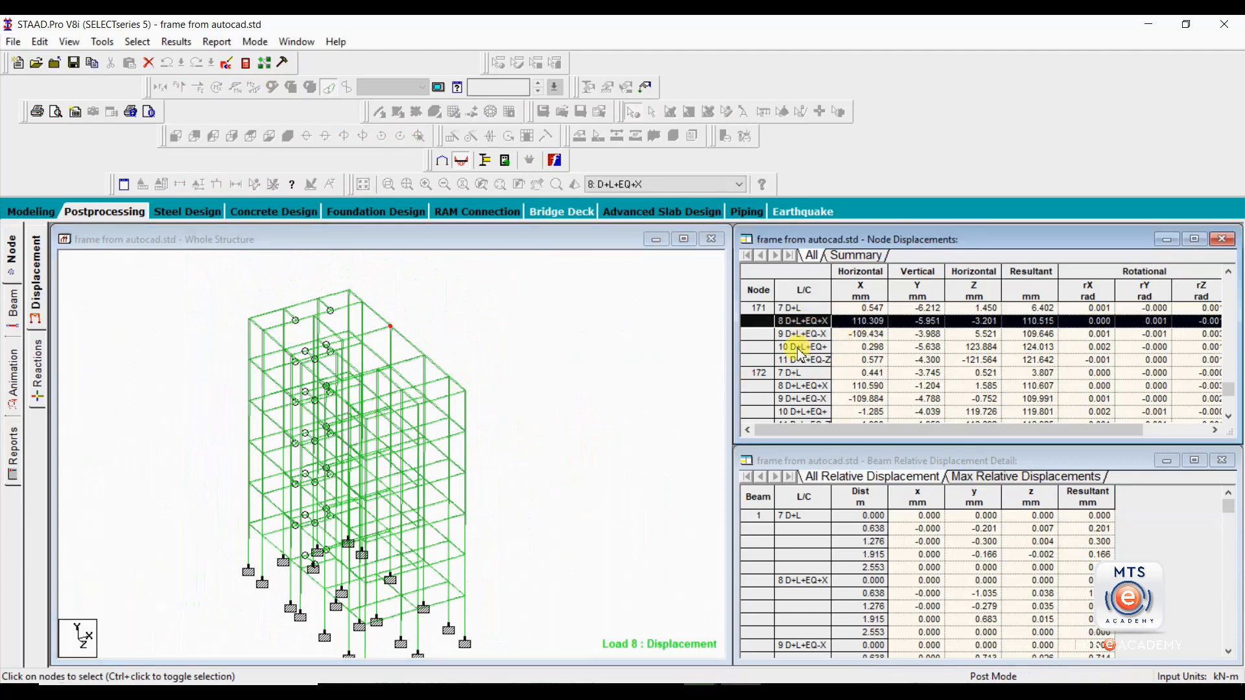
{"action": "left_click", "coordinate": [775, 334]}
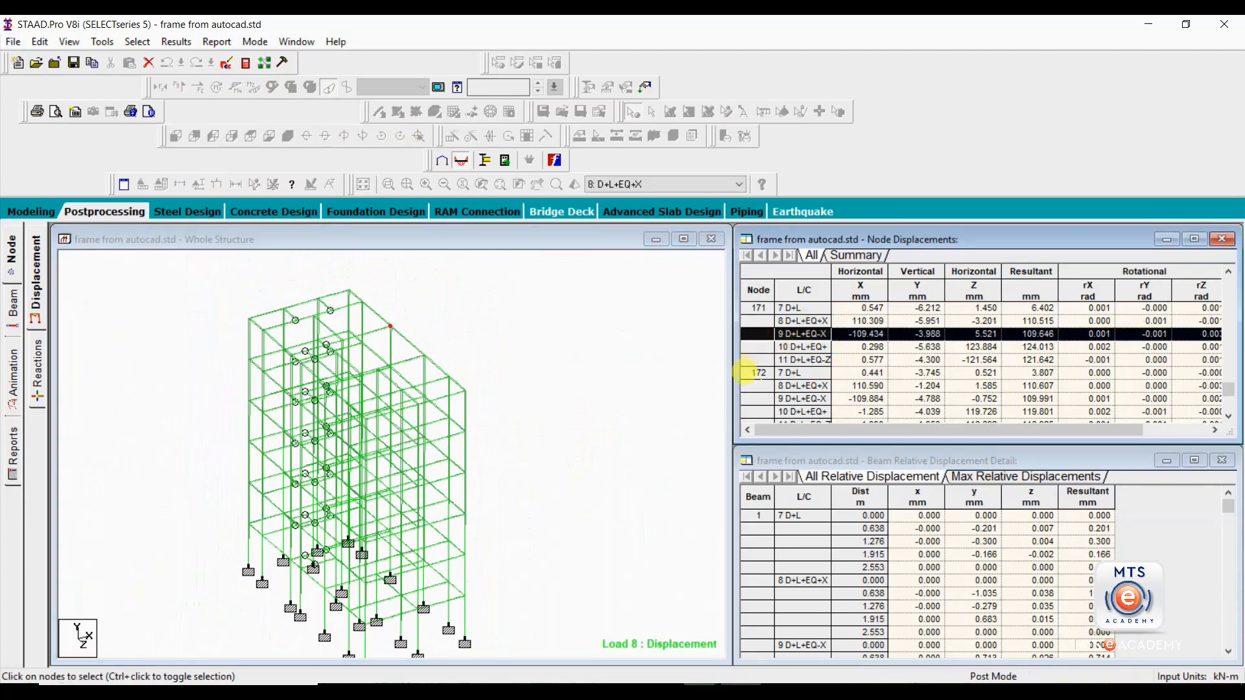
{"action": "left_click", "coordinate": [448, 376]}
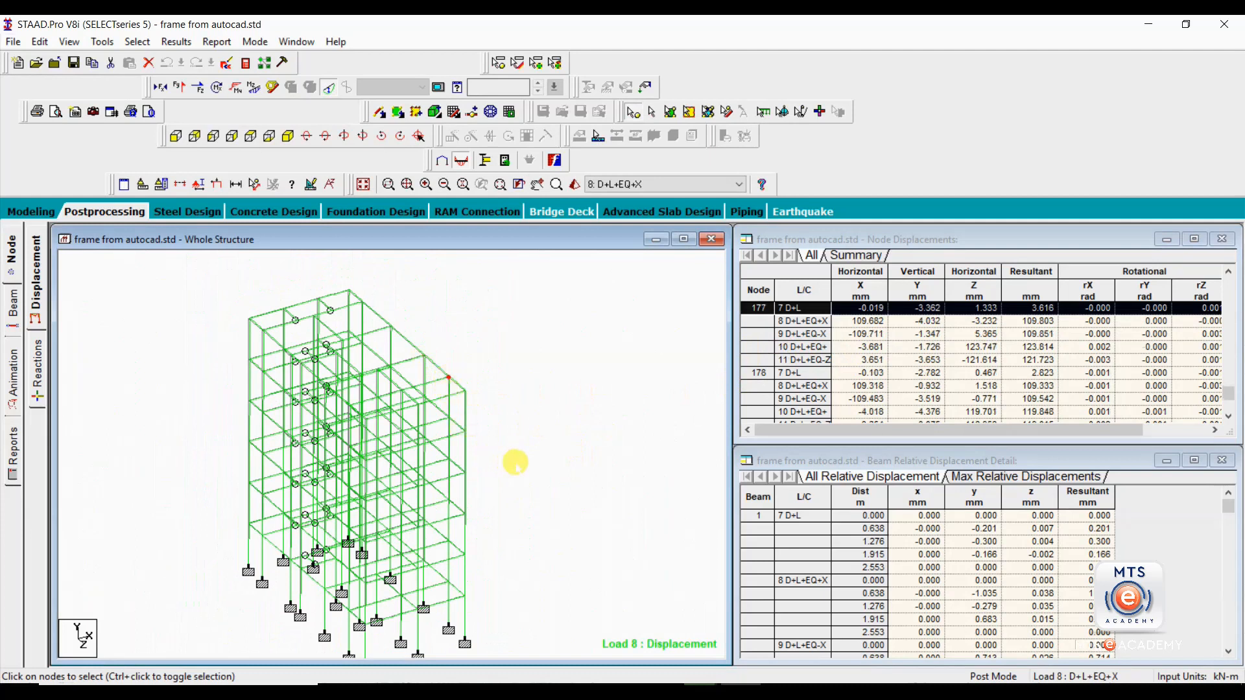
{"action": "left_click", "coordinate": [556, 371]}
{"action": "middle_click_drag", "start_coordinate": [470, 474], "coordinate": [474, 446]}
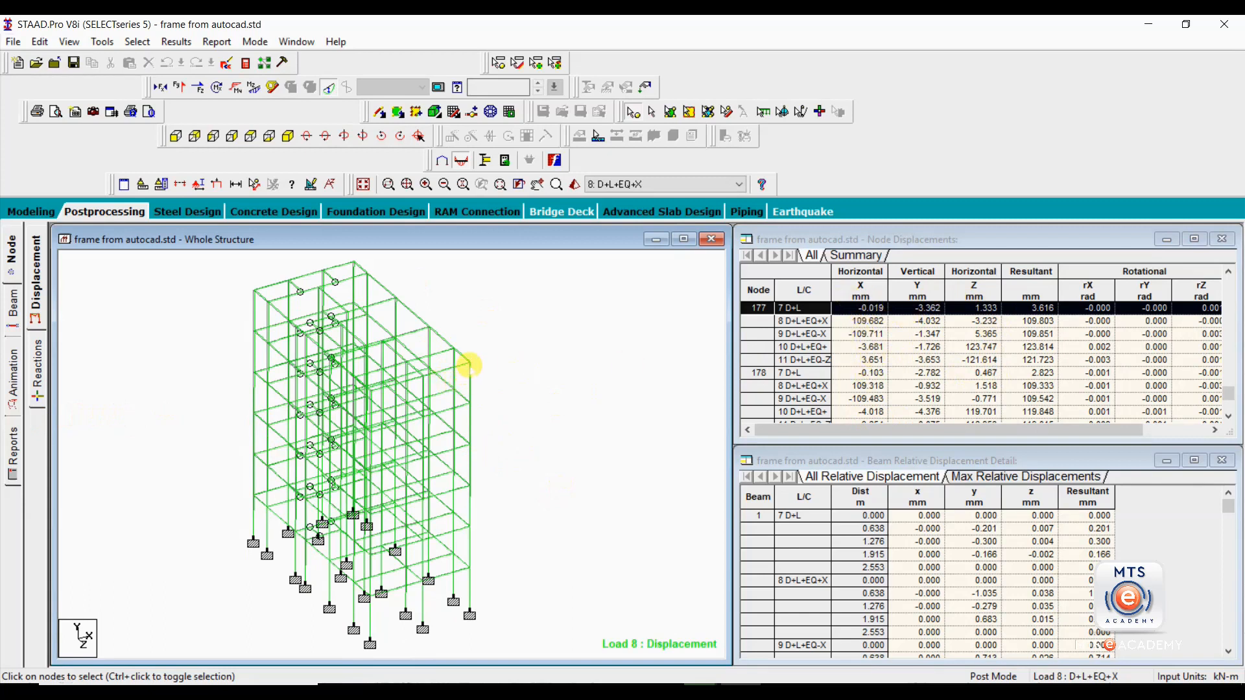
{"action": "left_click", "coordinate": [470, 403]}
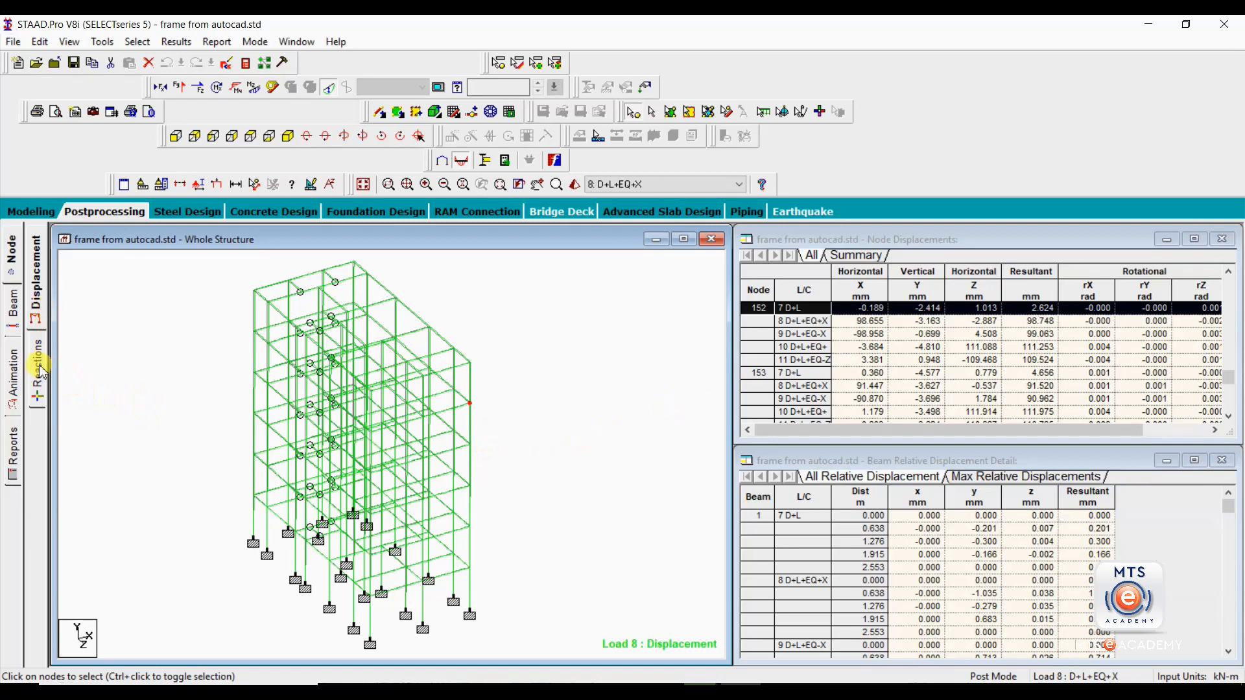
- Inspect the displacements at the fixed base supports by selecting nodes 29, 40 and 46
{"action": "middle_click_drag", "start_coordinate": [247, 549], "coordinate": [245, 533]}
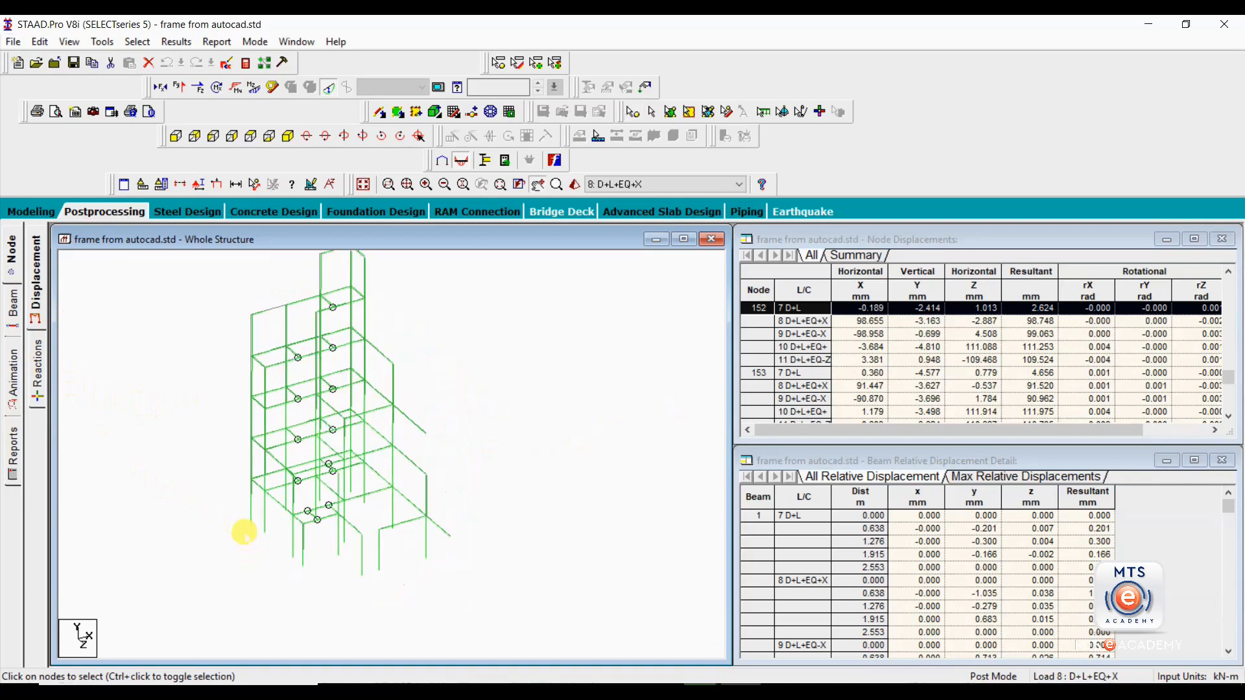
{"action": "left_click", "coordinate": [250, 522]}
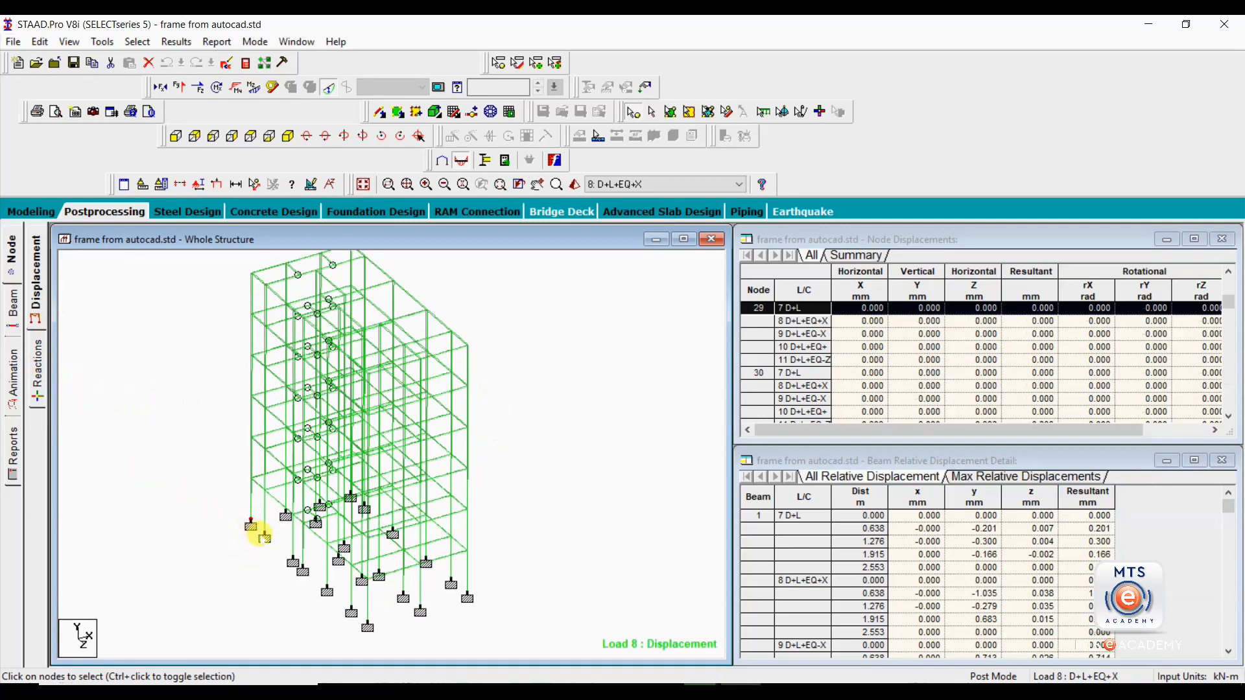
{"action": "left_click", "coordinate": [294, 562]}
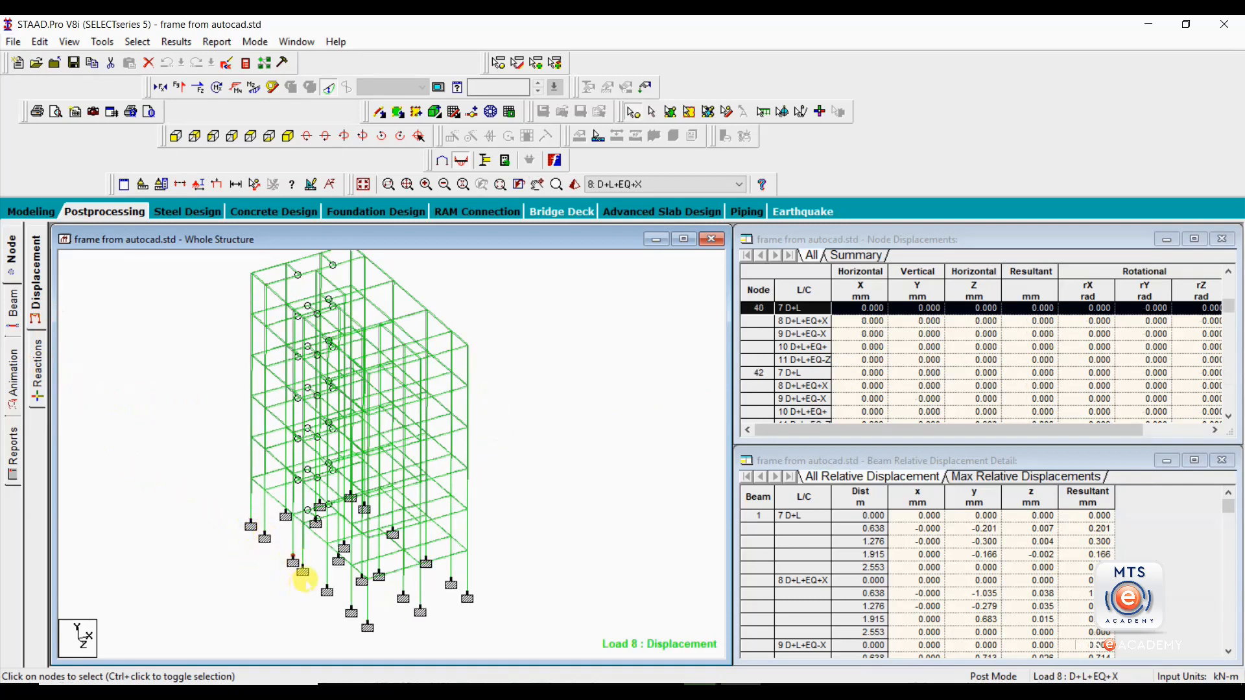
{"action": "left_click", "coordinate": [328, 589]}
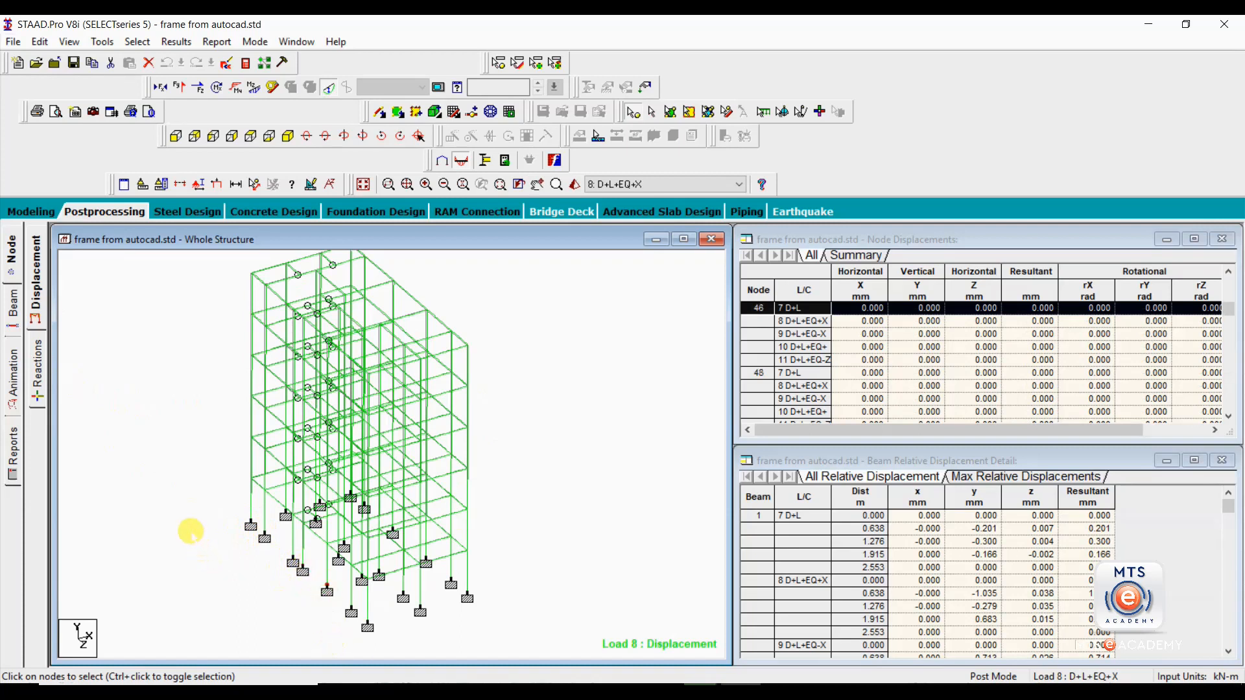
- Display the support reactions and examine the reaction forces and moments at support nodes 29 and 30
{"action": "left_click", "coordinate": [43, 376]}
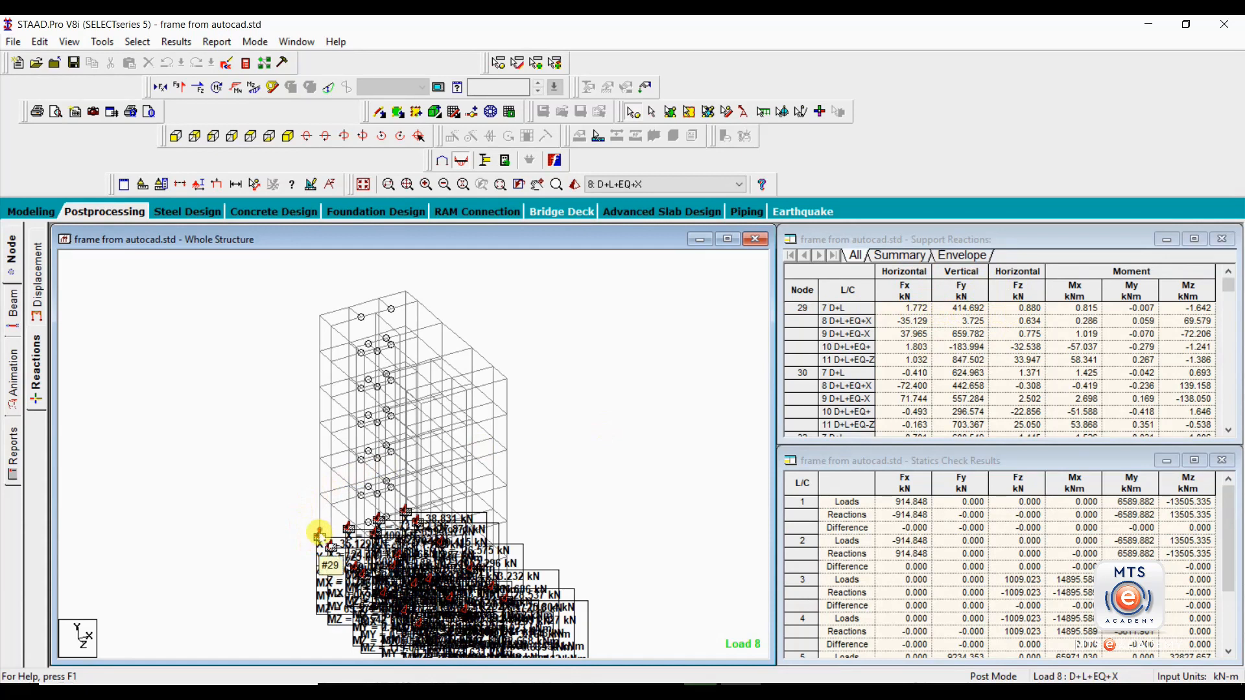
{"action": "left_click", "coordinate": [319, 535]}
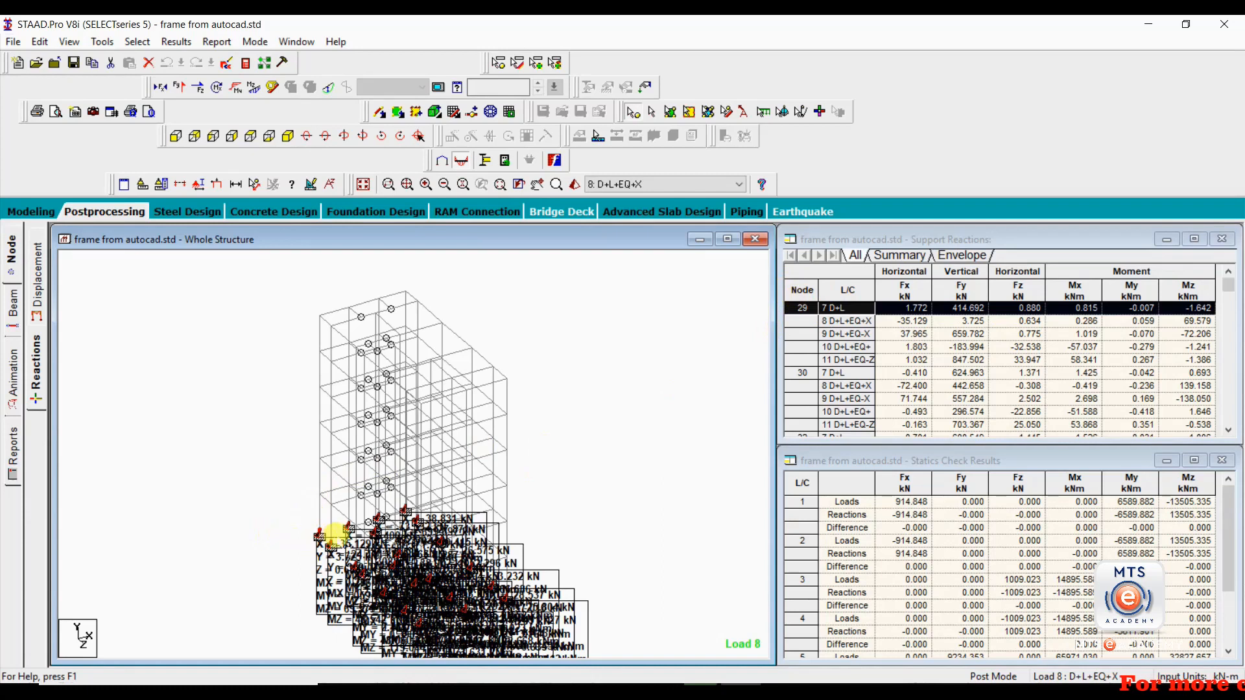
{"action": "left_click", "coordinate": [349, 529]}
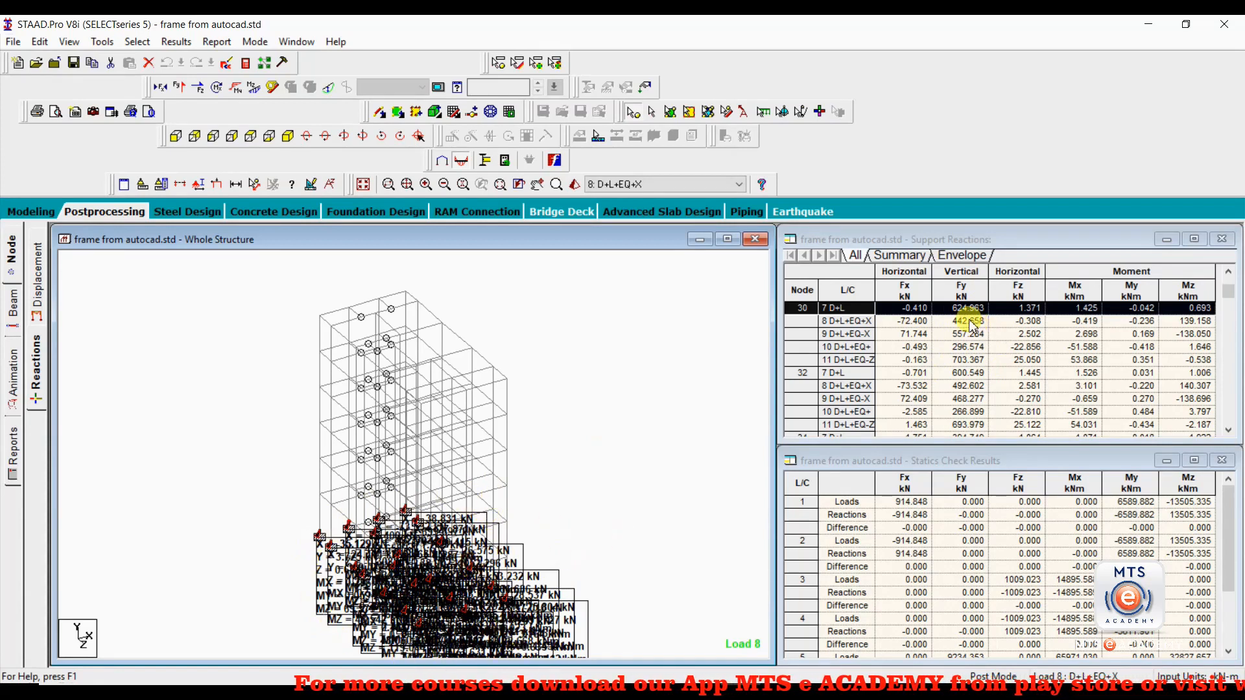
- Examine node 30's support reactions under combinations 8 D+L+EQ+X and 9 D+L+EQ-X
{"action": "left_click", "coordinate": [825, 324]}
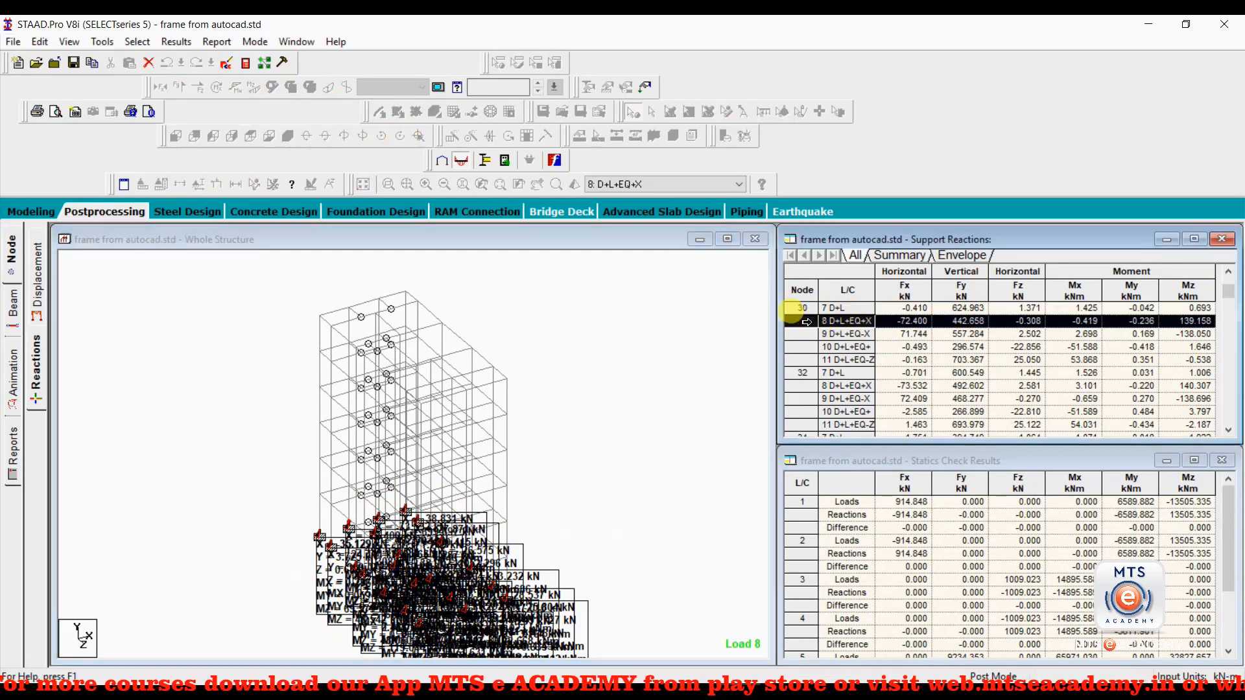
{"action": "left_click", "coordinate": [840, 322]}
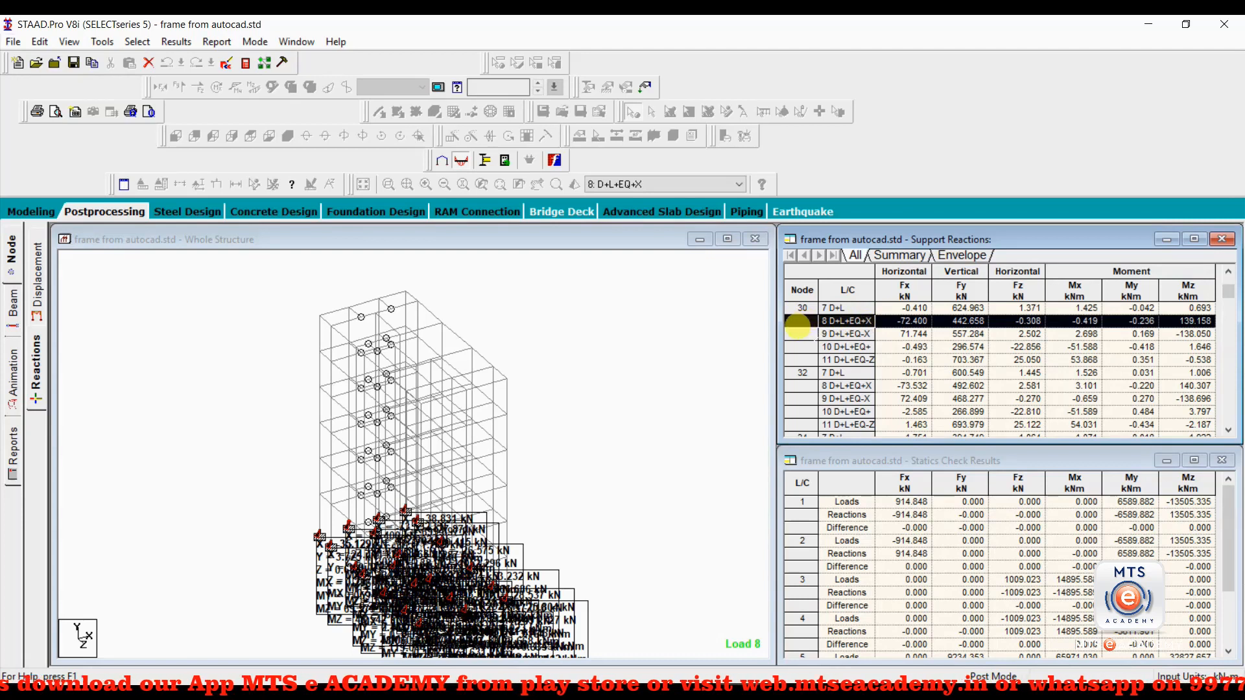
{"action": "left_click", "coordinate": [836, 335]}
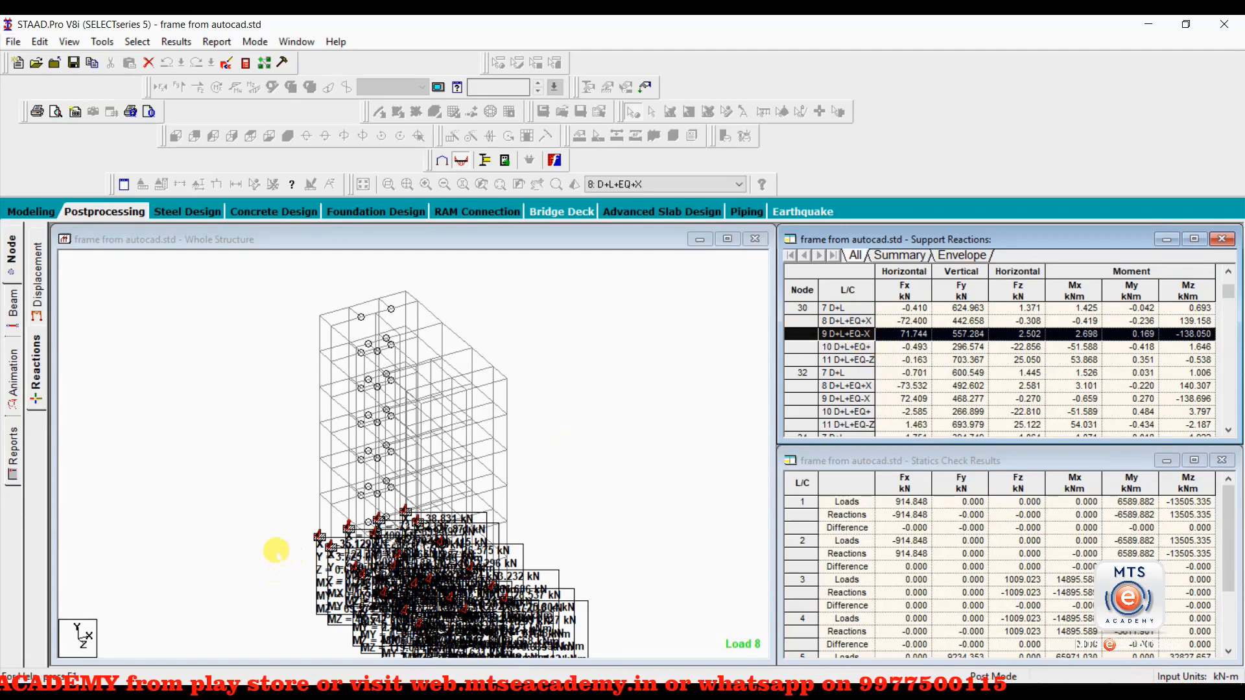
- Isolate support node 30 in the structure view and read its load 8 reaction label
{"action": "left_click", "coordinate": [256, 520]}
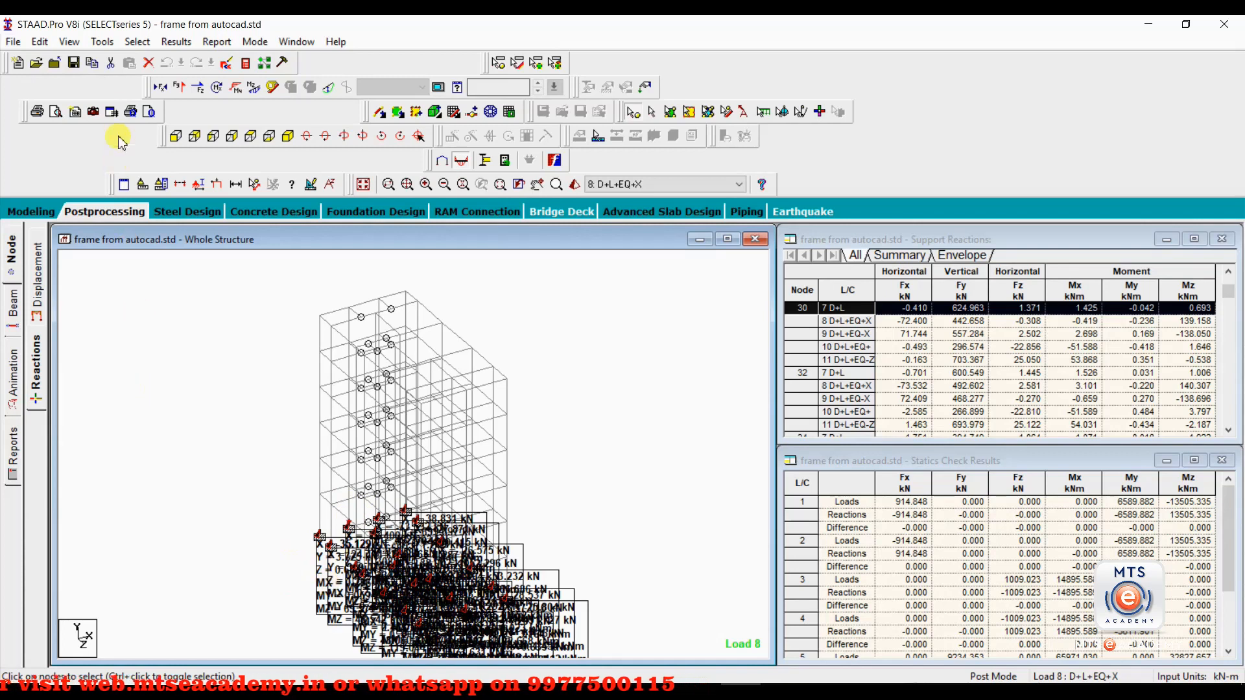
{"action": "left_click", "coordinate": [68, 42]}
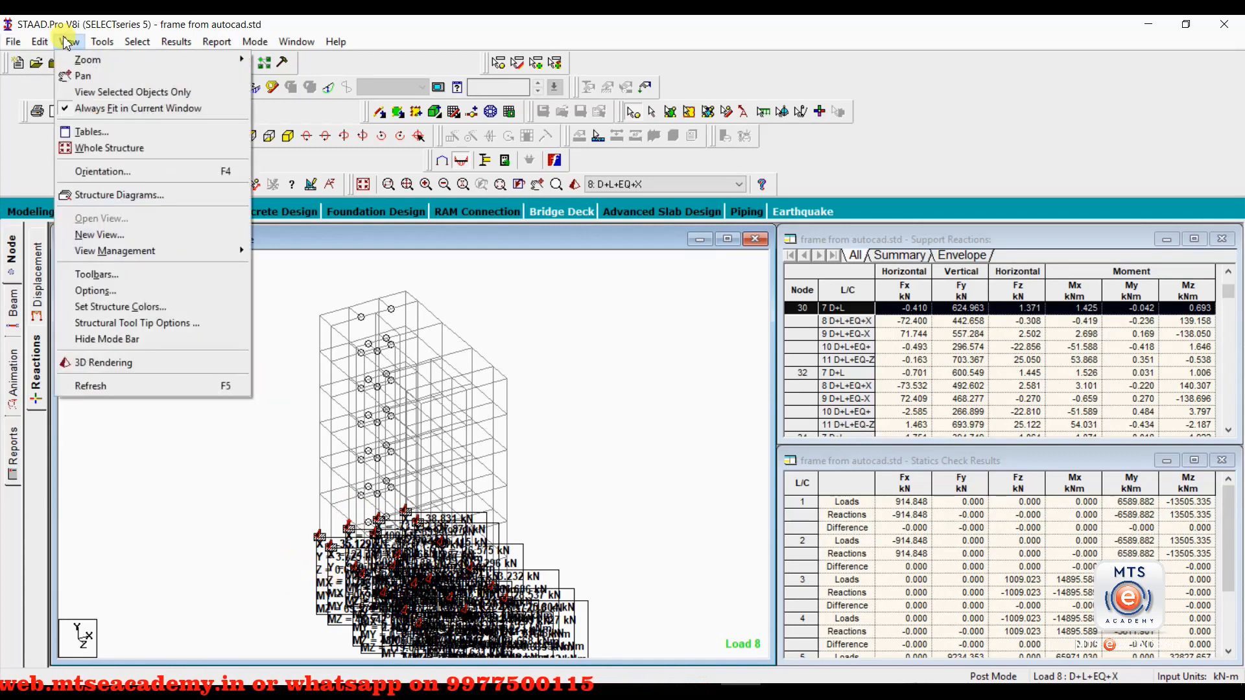
{"action": "left_click", "coordinate": [95, 96]}
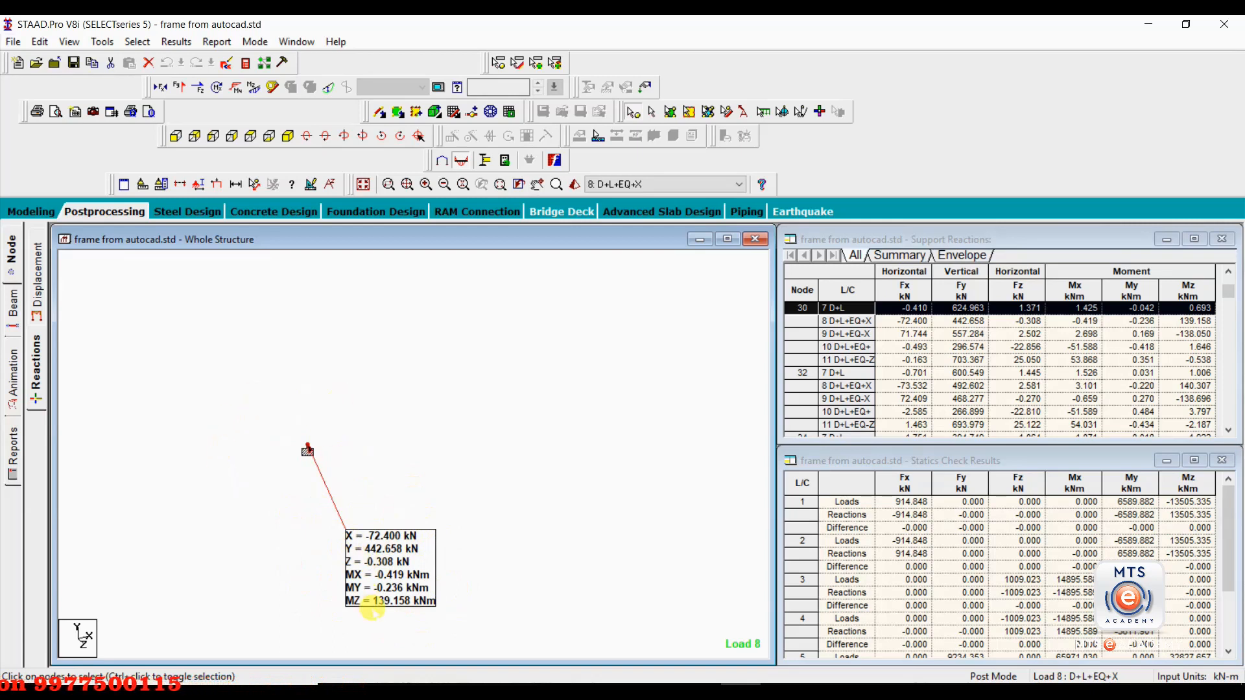
- Restore the whole structure and examine the support reactions at base node 49
{"action": "left_click", "coordinate": [69, 42]}
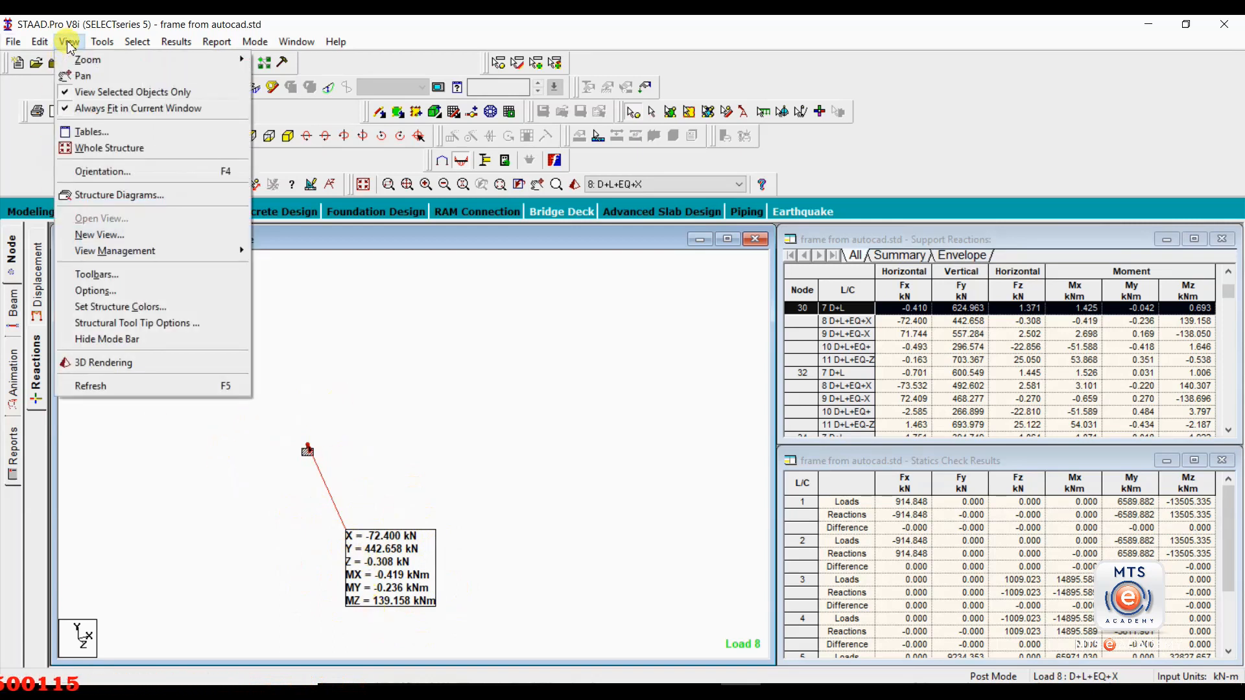
{"action": "left_click", "coordinate": [123, 149]}
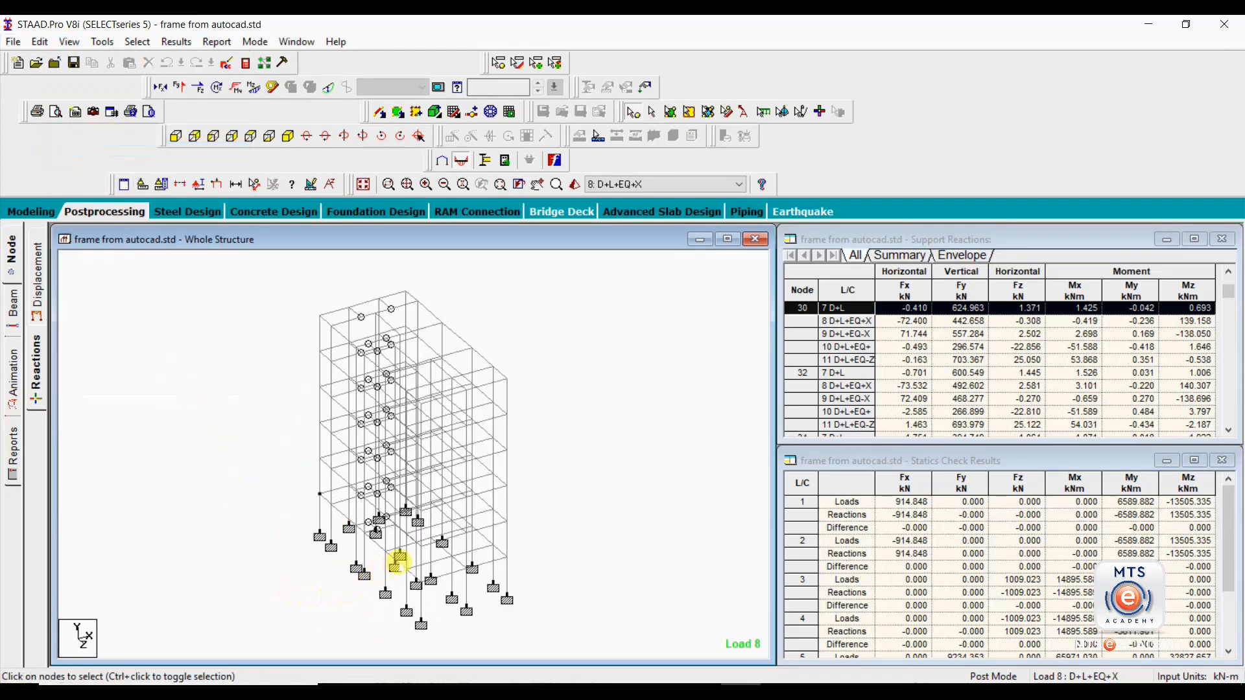
{"action": "left_click", "coordinate": [396, 561]}
{"action": "left_click", "coordinate": [431, 573]}
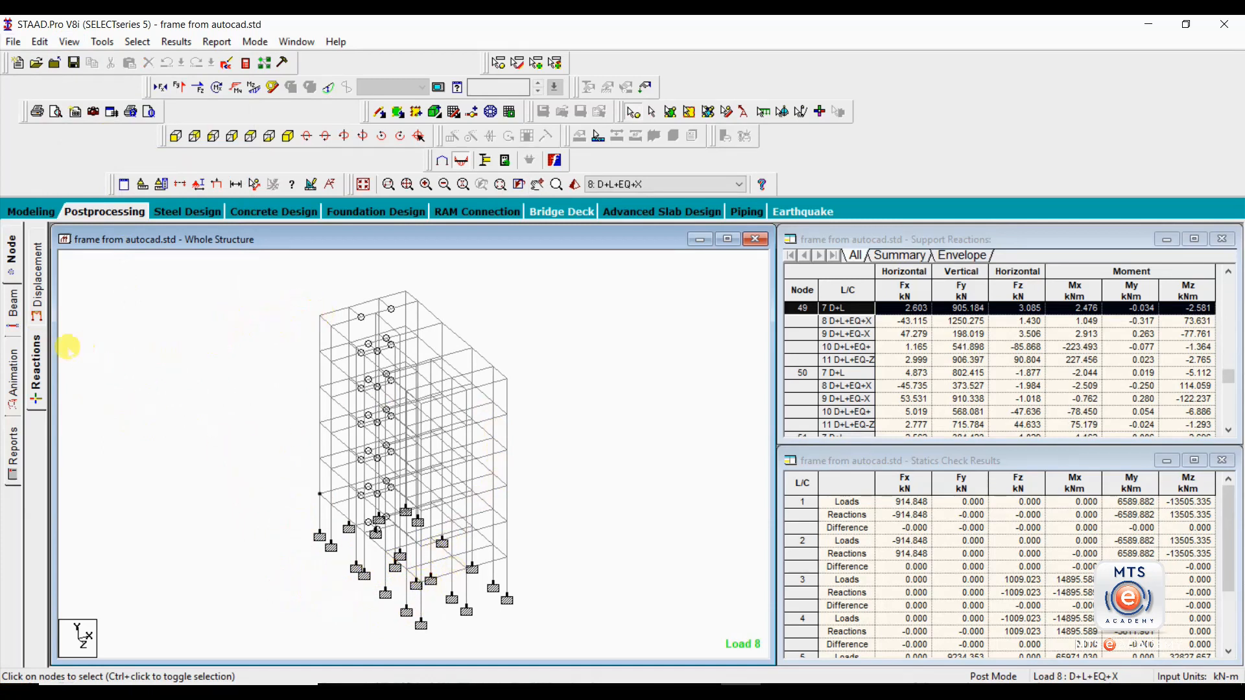
- Display the beam force results and inspect the Bending Z diagrams of the frame's upper storeys under load 8
{"action": "left_click", "coordinate": [12, 308]}
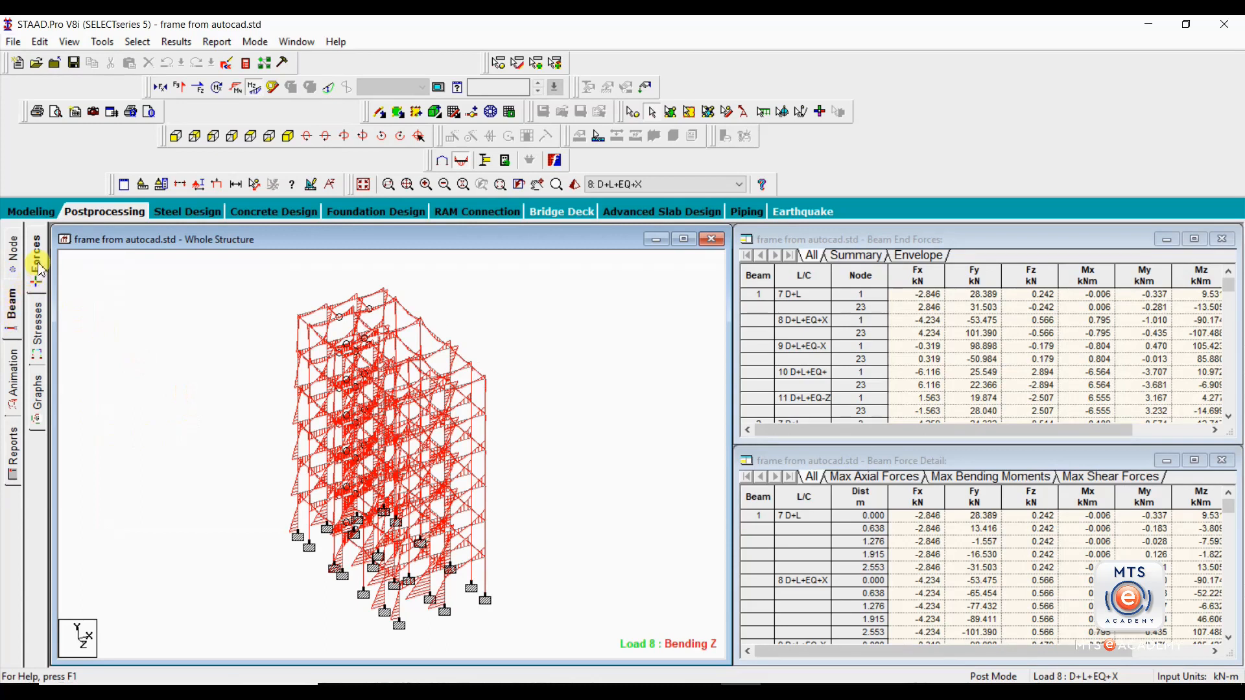
{"action": "middle_click_drag", "start_coordinate": [448, 330], "coordinate": [397, 351]}
{"action": "scroll", "coordinate": [367, 355], "scroll_direction": "up", "scroll_amount": 3}
{"action": "middle_click_drag", "start_coordinate": [406, 300], "coordinate": [350, 397]}
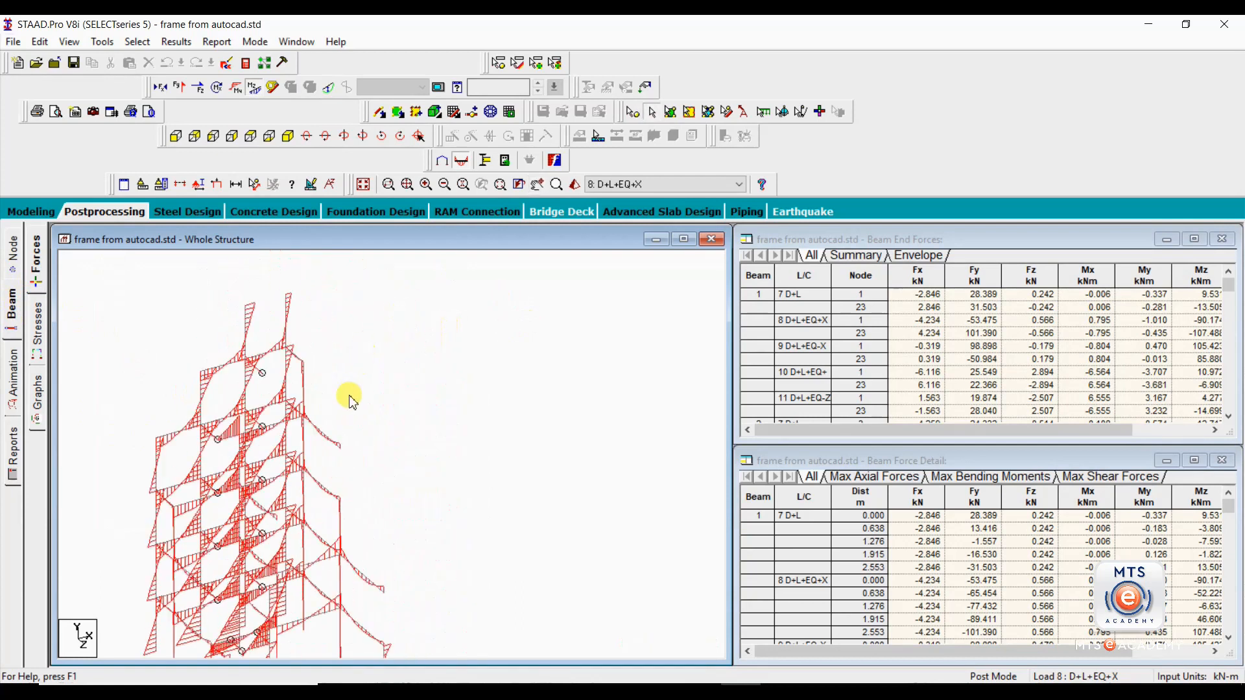
{"action": "middle_click_drag", "start_coordinate": [415, 370], "coordinate": [320, 339]}
{"action": "scroll", "coordinate": [292, 310], "scroll_direction": "up", "scroll_amount": 2}
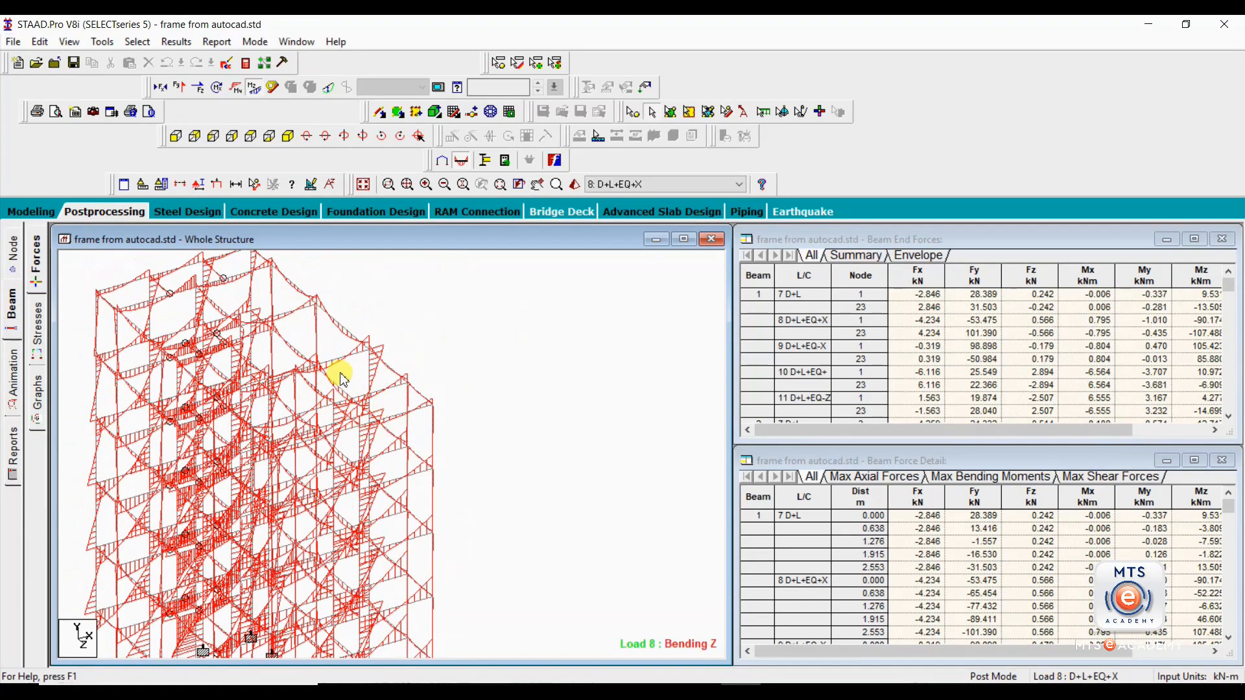
- Select beam 364 between nodes 171 and 175 and show only that beam with its Bending Z diagram
{"action": "left_click", "coordinate": [343, 329]}
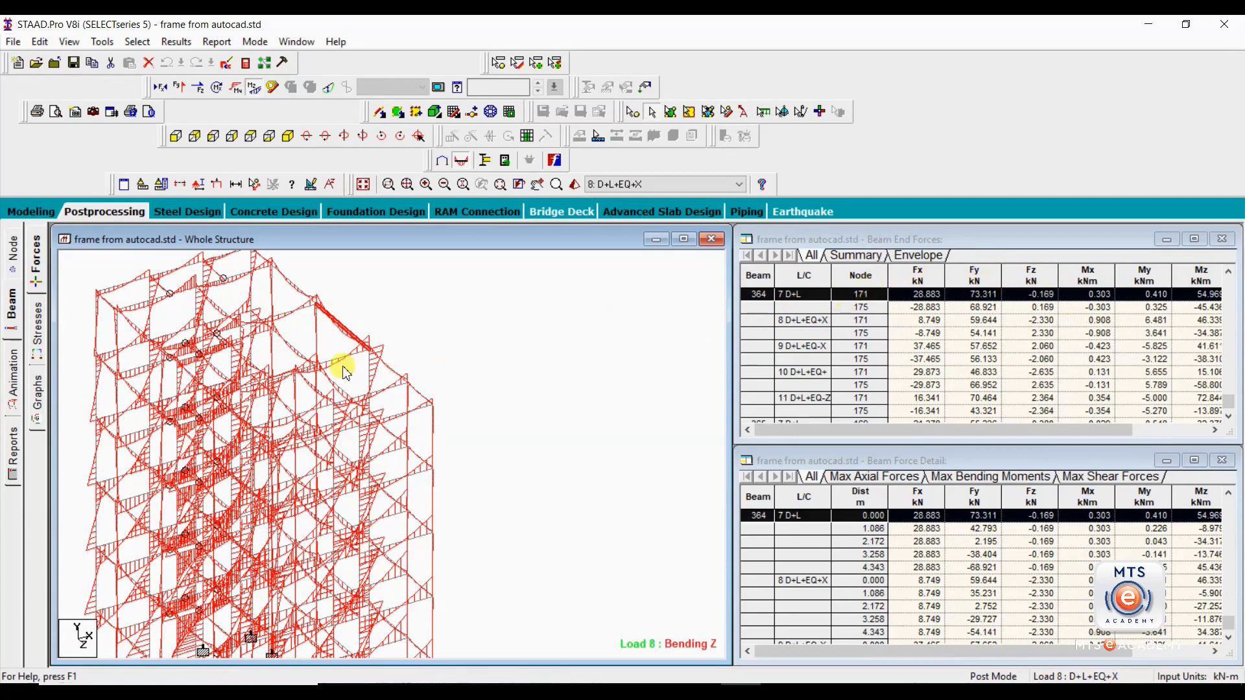
{"action": "left_click", "coordinate": [315, 312]}
{"action": "left_click", "coordinate": [69, 42]}
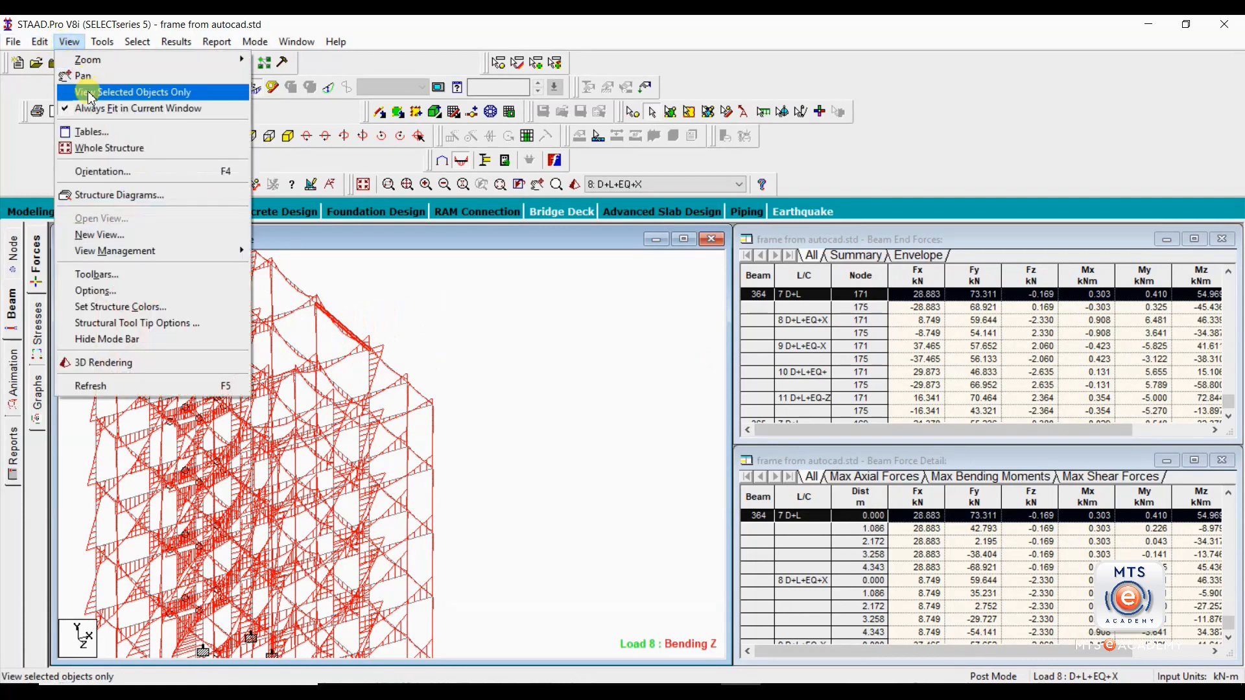
{"action": "left_click", "coordinate": [97, 87]}
{"action": "left_click", "coordinate": [270, 352]}
{"action": "scroll", "coordinate": [282, 354], "scroll_direction": "up", "scroll_amount": 4}
{"action": "middle_click_drag", "start_coordinate": [332, 293], "coordinate": [356, 436]}
{"action": "scroll", "coordinate": [356, 437], "scroll_direction": "up", "scroll_amount": 1}
{"action": "scroll", "coordinate": [356, 436], "scroll_direction": "up", "scroll_amount": 1}
{"action": "middle_click_drag", "start_coordinate": [389, 369], "coordinate": [342, 433]}
{"action": "scroll", "coordinate": [342, 433], "scroll_direction": "up", "scroll_amount": 2}
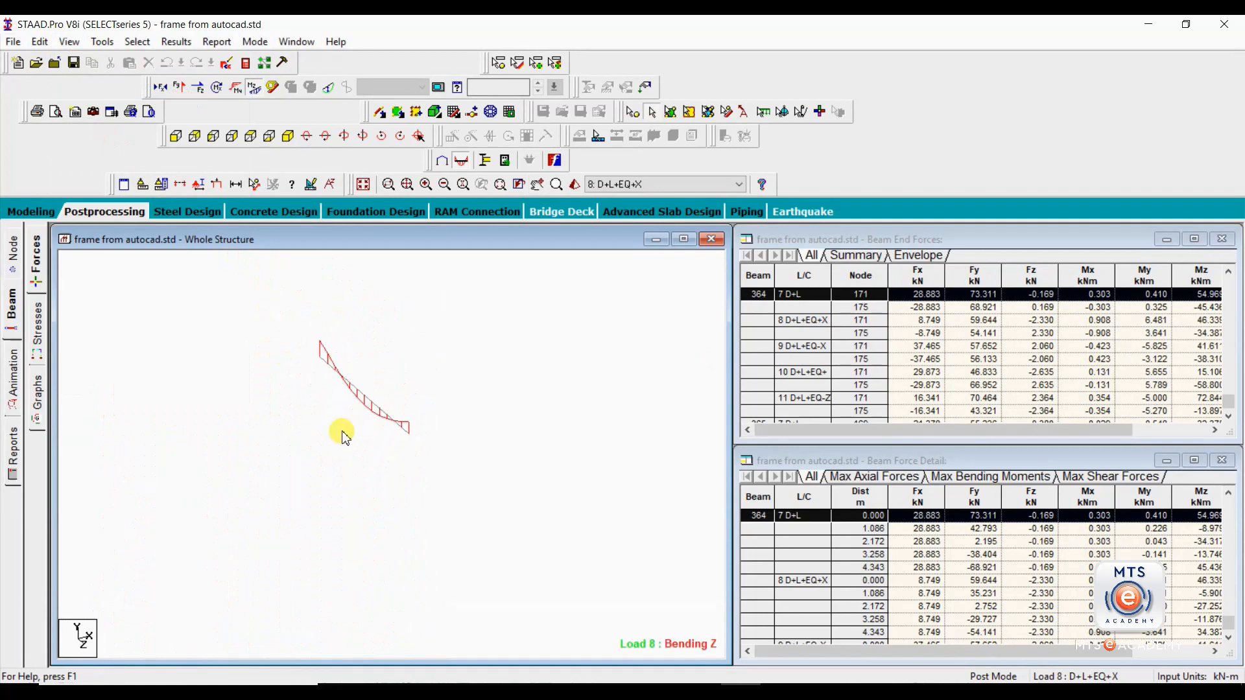
- Check which ends of isolated beam 364 are its start and end, and activate the Nodes Cursor
{"action": "left_click", "coordinate": [364, 394]}
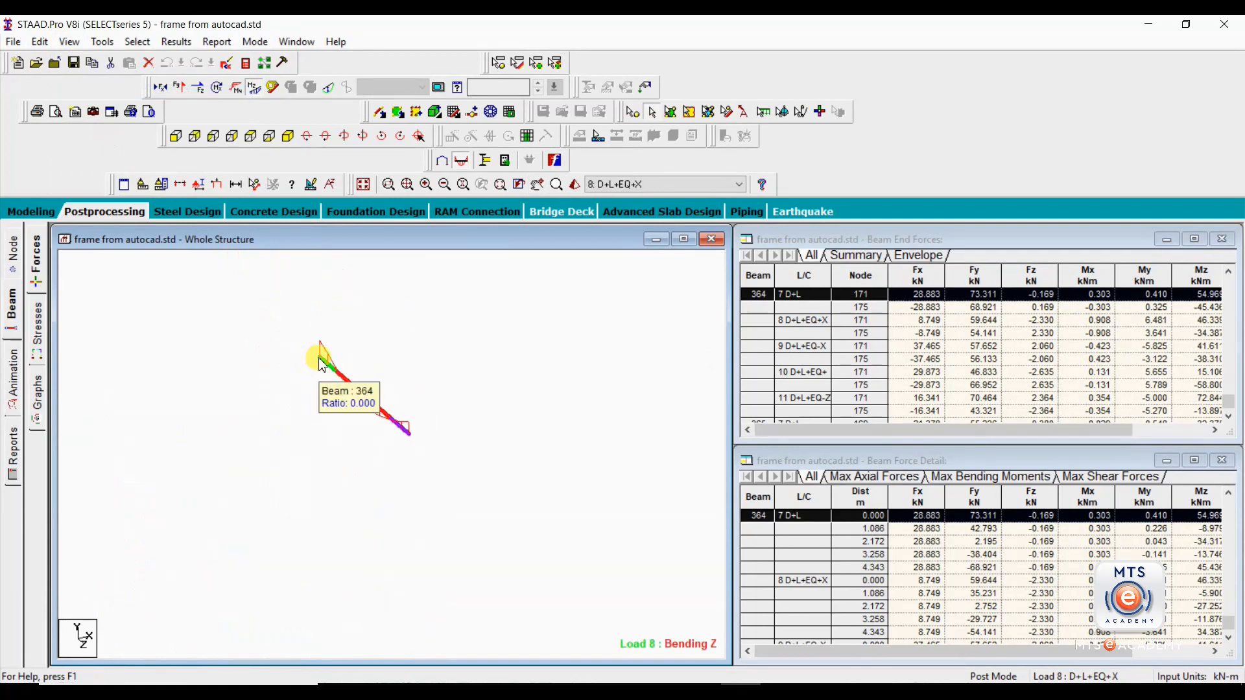
{"action": "left_click", "coordinate": [554, 327]}
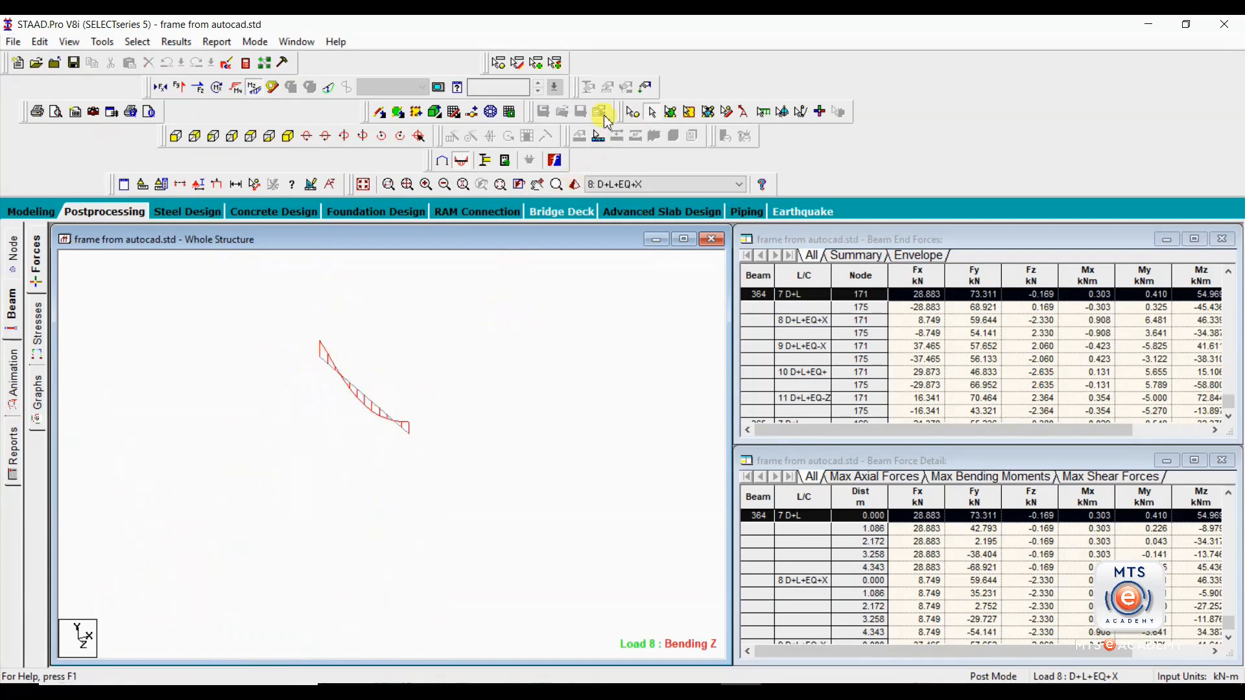
{"action": "left_click", "coordinate": [632, 112]}
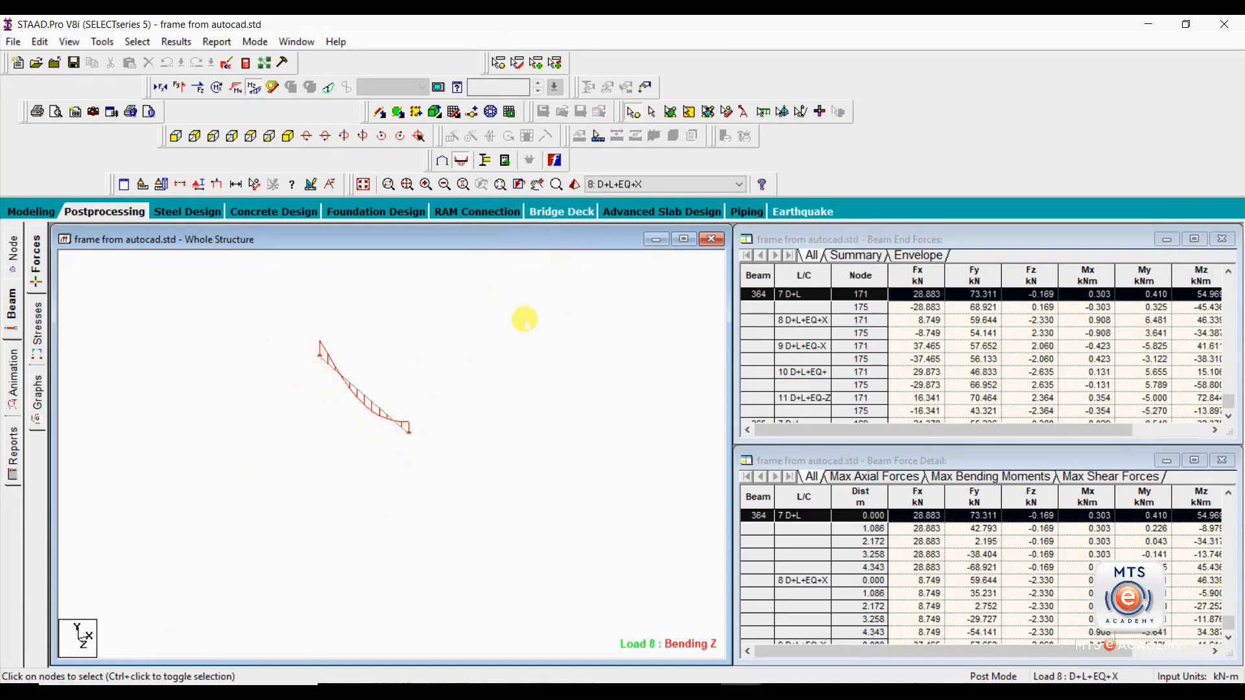
- Select the isolated beam and examine its end forces at nodes 171 and 175 under combinations 7 to 11
{"action": "left_click", "coordinate": [362, 393]}
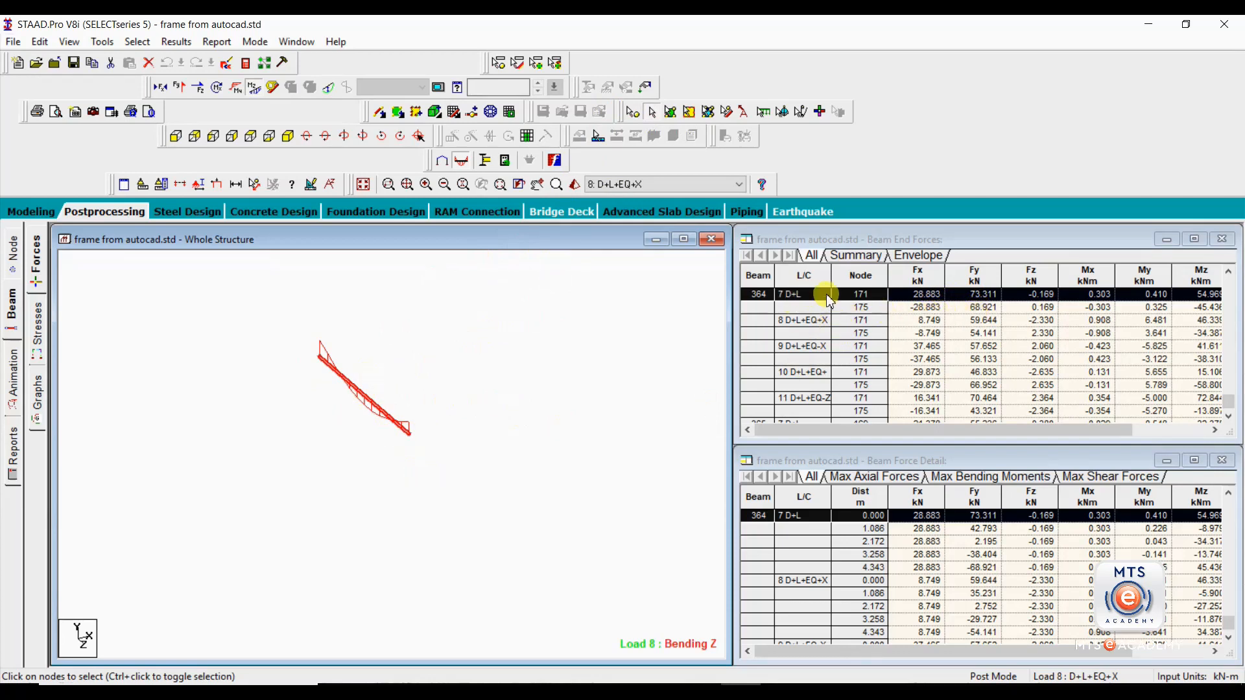
{"action": "left_click", "coordinate": [780, 324]}
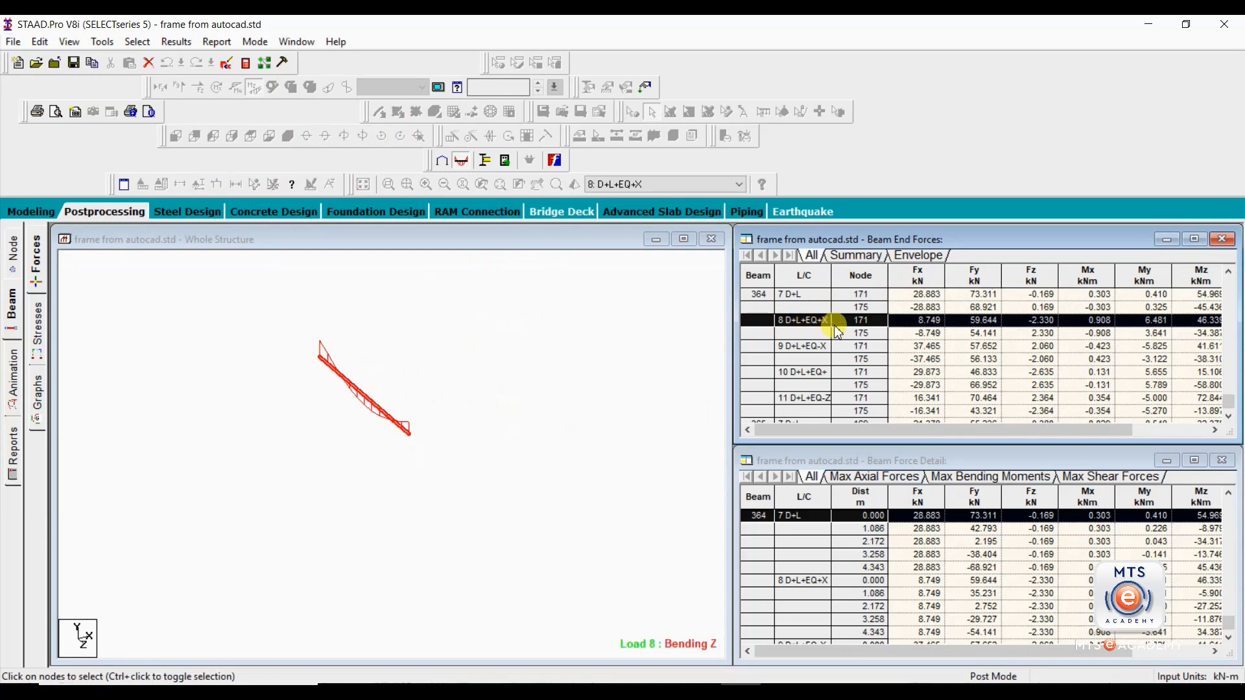
{"action": "left_click", "coordinate": [753, 346]}
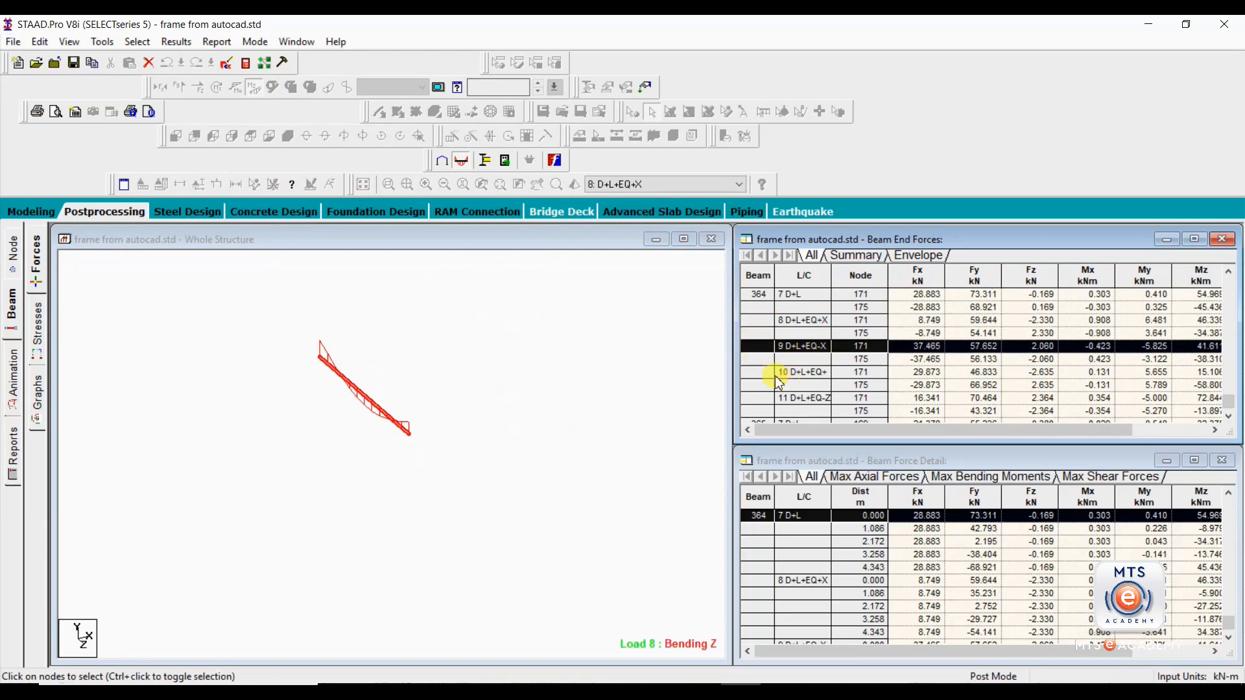
{"action": "left_click", "coordinate": [775, 373]}
{"action": "left_click", "coordinate": [752, 398]}
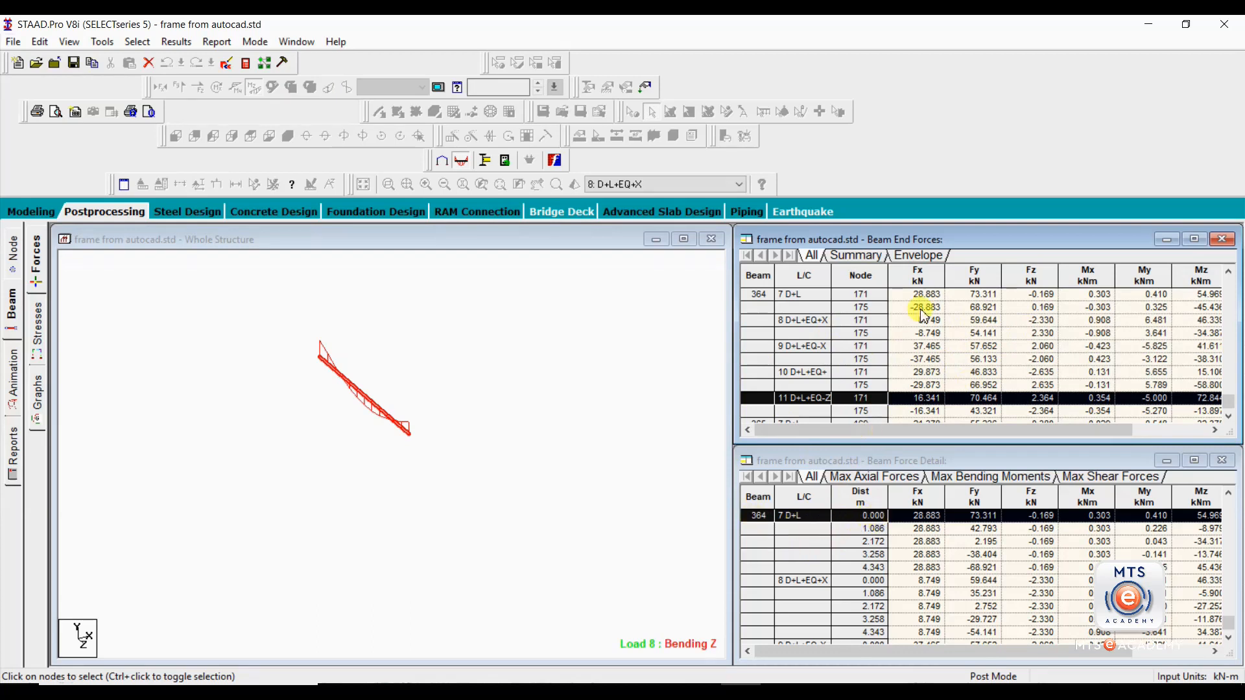
{"action": "left_click", "coordinate": [863, 297]}
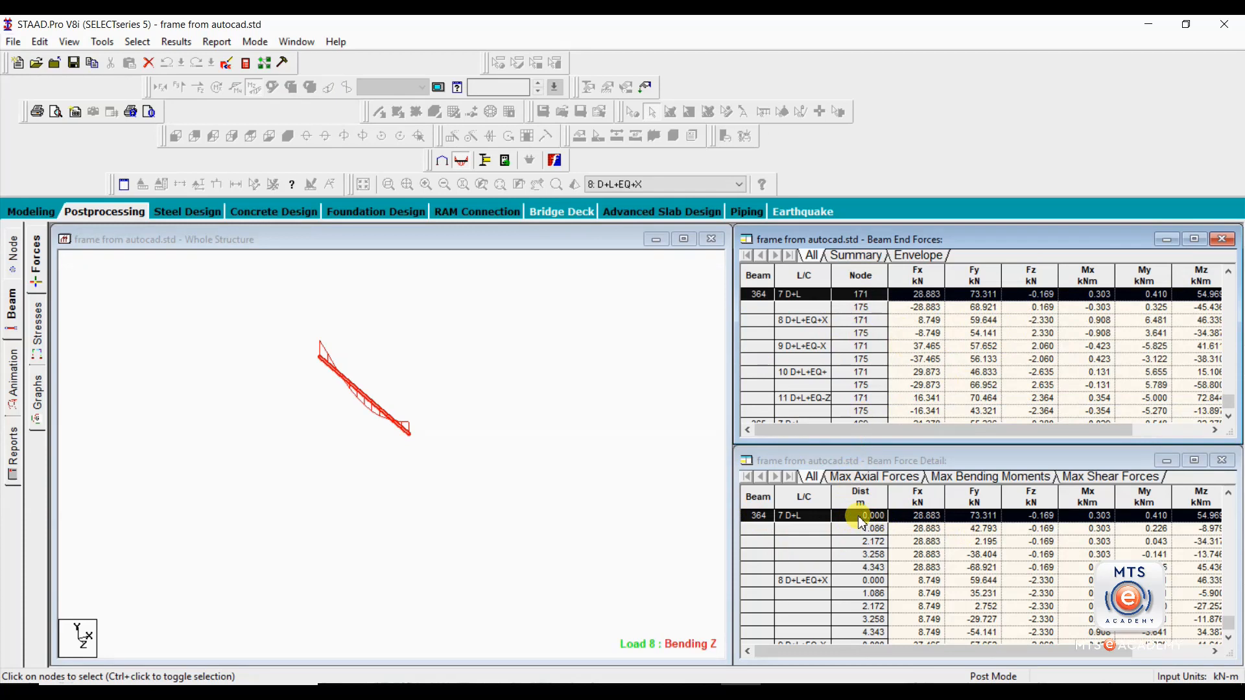
- Examine the detailed forces of beam 364 under 7 D+L at distances from 0.000 to 4.343 m, then deselect the beam
{"action": "left_click", "coordinate": [857, 533]}
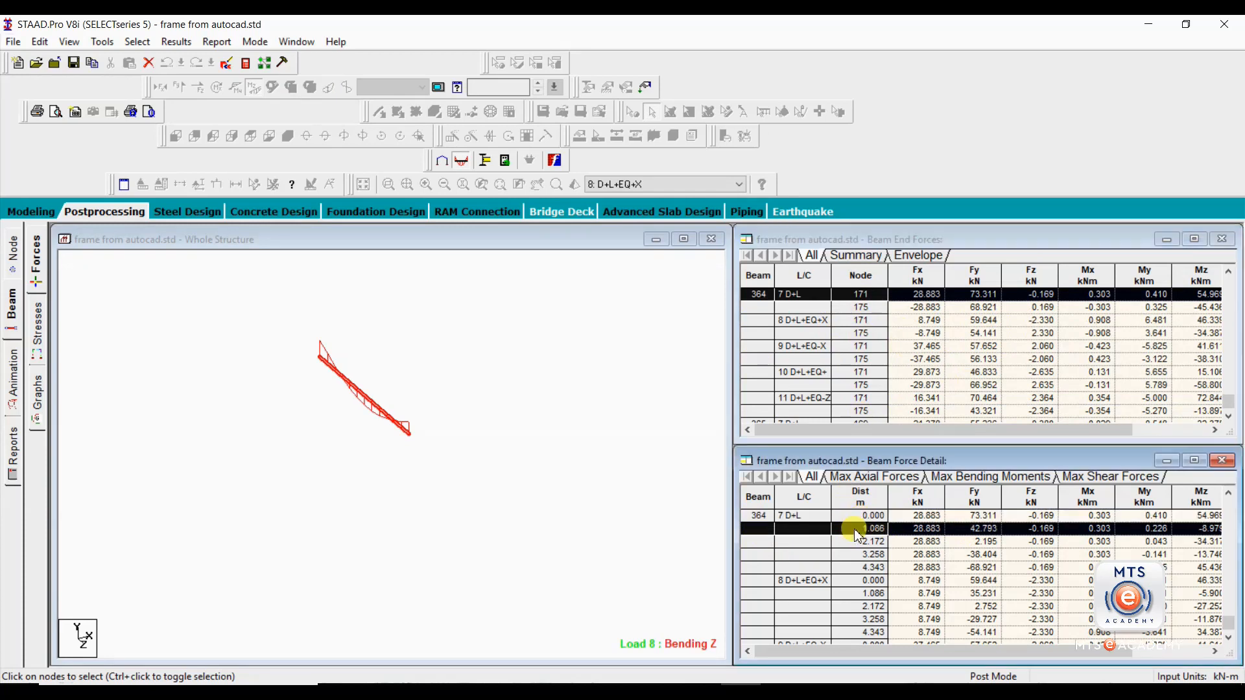
{"action": "left_click", "coordinate": [861, 517]}
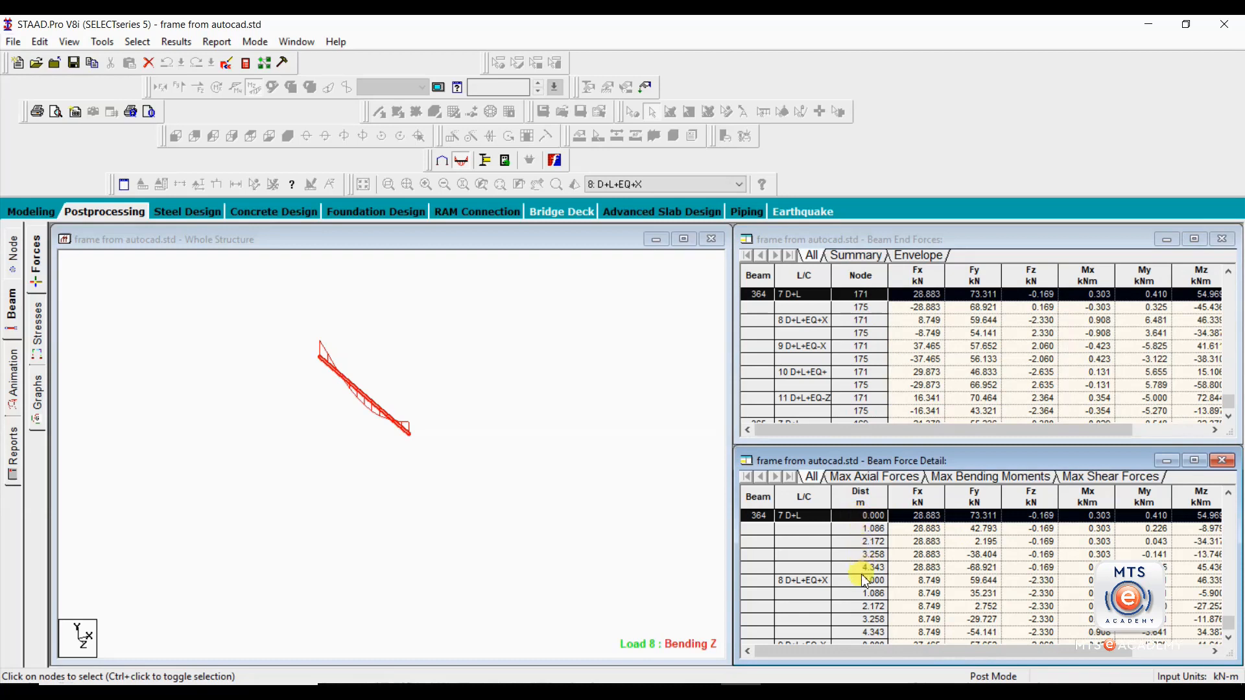
{"action": "left_click", "coordinate": [857, 568]}
{"action": "left_click", "coordinate": [855, 555]}
{"action": "left_click", "coordinate": [852, 540]}
{"action": "left_click", "coordinate": [848, 525]}
{"action": "left_click", "coordinate": [850, 516]}
{"action": "left_click", "coordinate": [420, 355]}
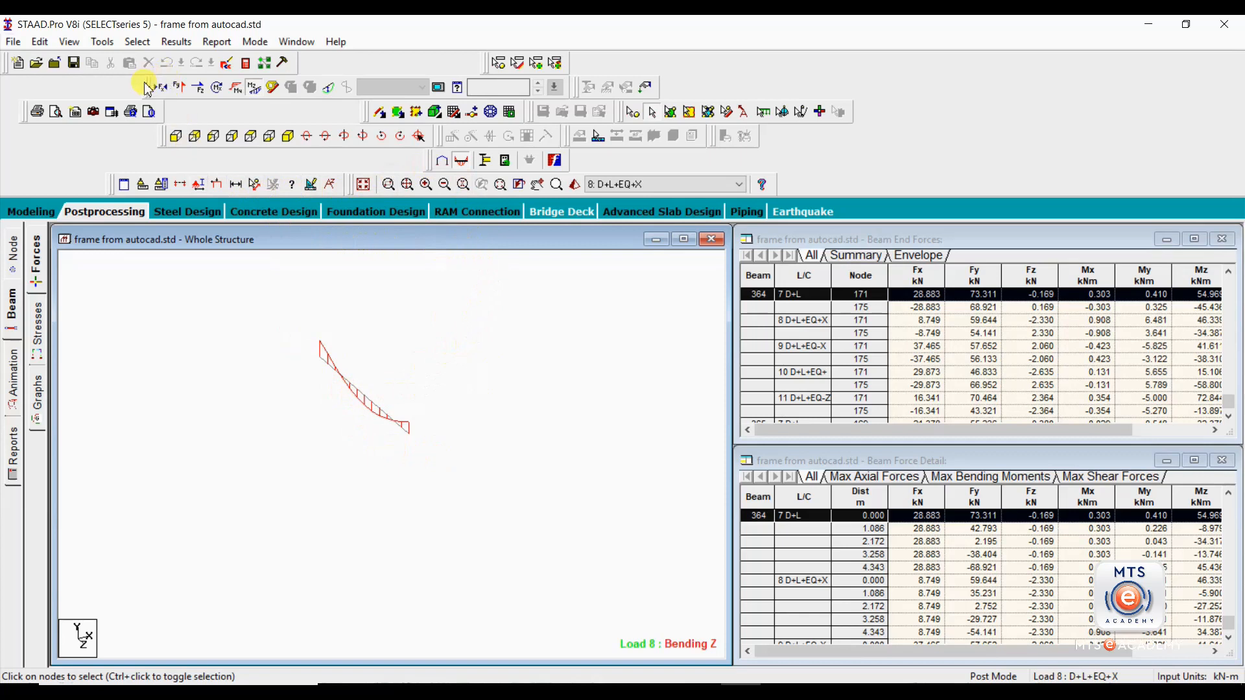
- Replace the Bending Z diagram of isolated beam 364 with its Shear Y diagram
{"action": "left_click_drag", "start_coordinate": [148, 89], "coordinate": [146, 219]}
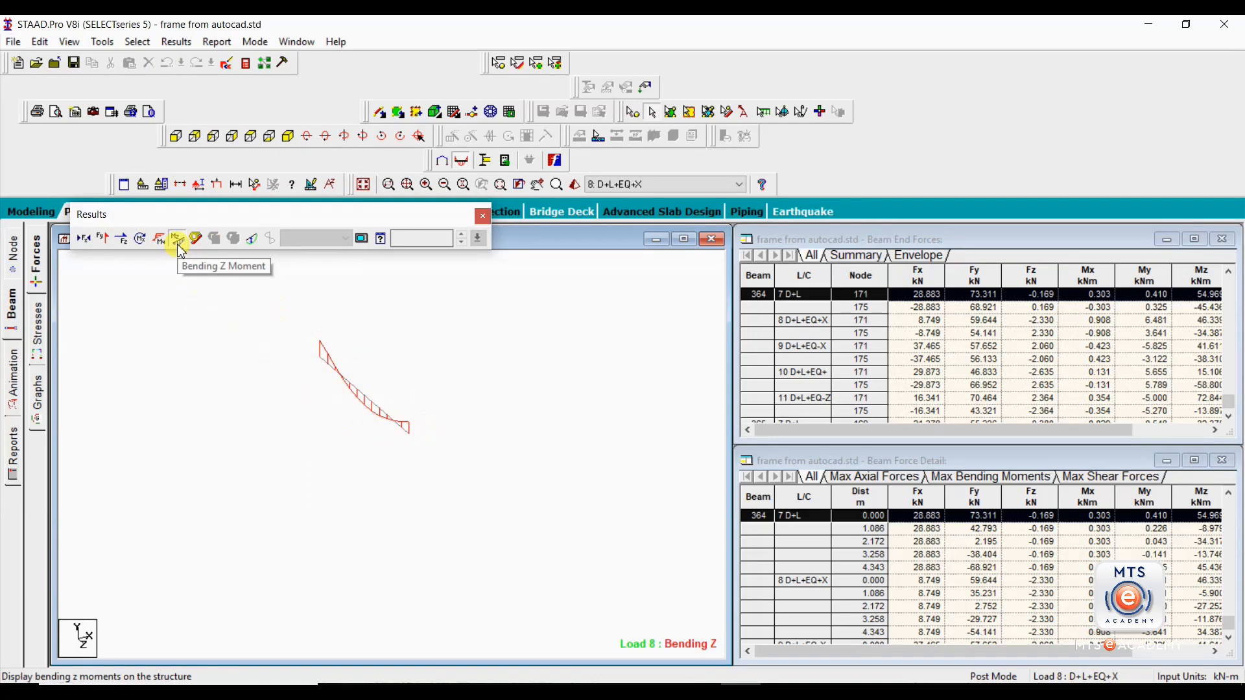
{"action": "left_click", "coordinate": [103, 239]}
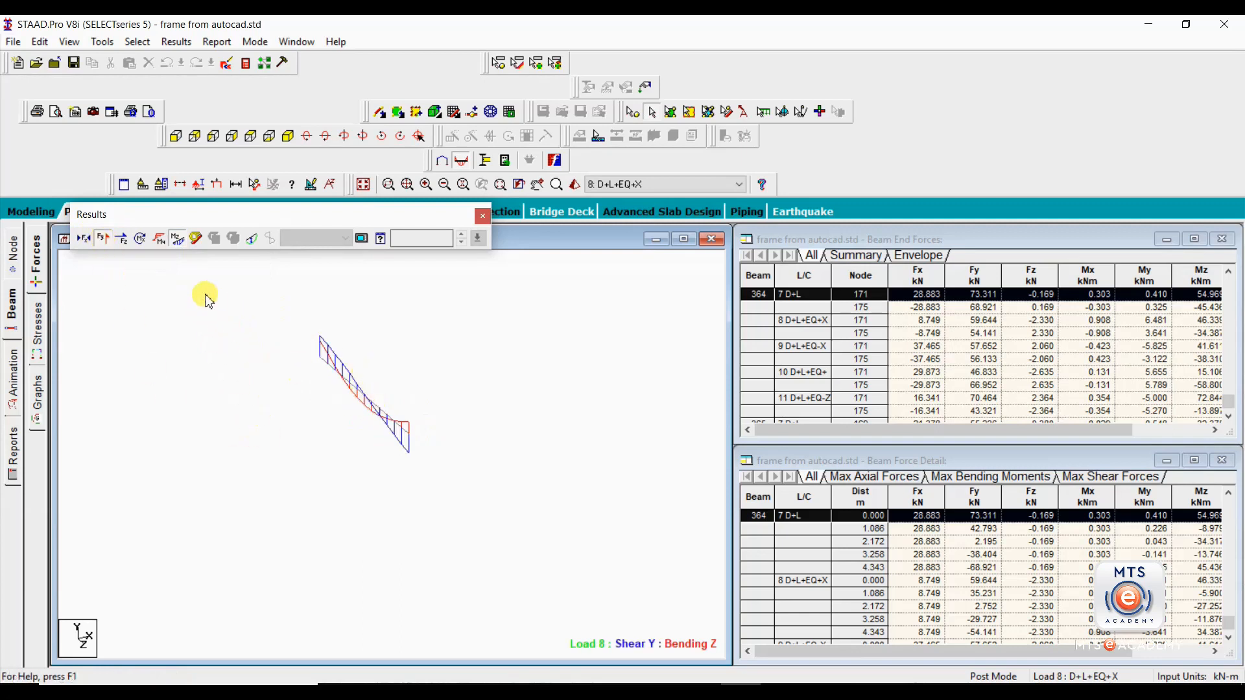
{"action": "left_click", "coordinate": [178, 239]}
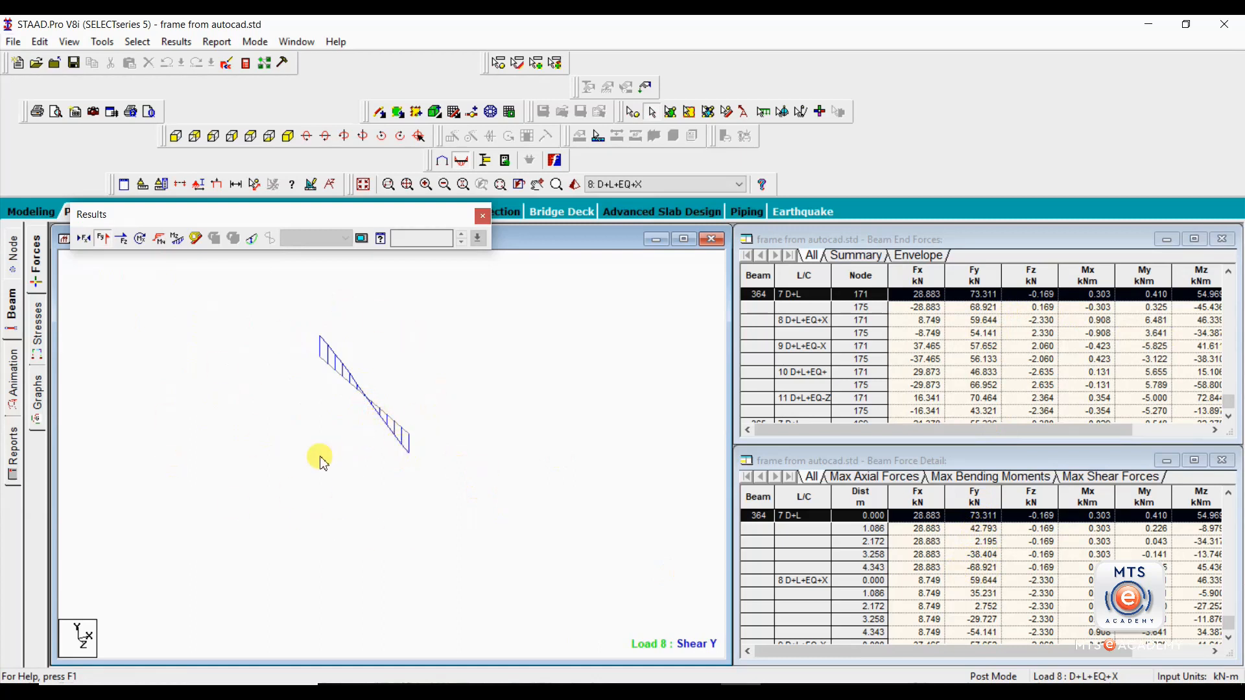
- Overlay the Bending Z diagram on the beam's Shear Y diagram for comparison, and hide it again
{"action": "middle_click_drag", "start_coordinate": [475, 351], "coordinate": [438, 397]}
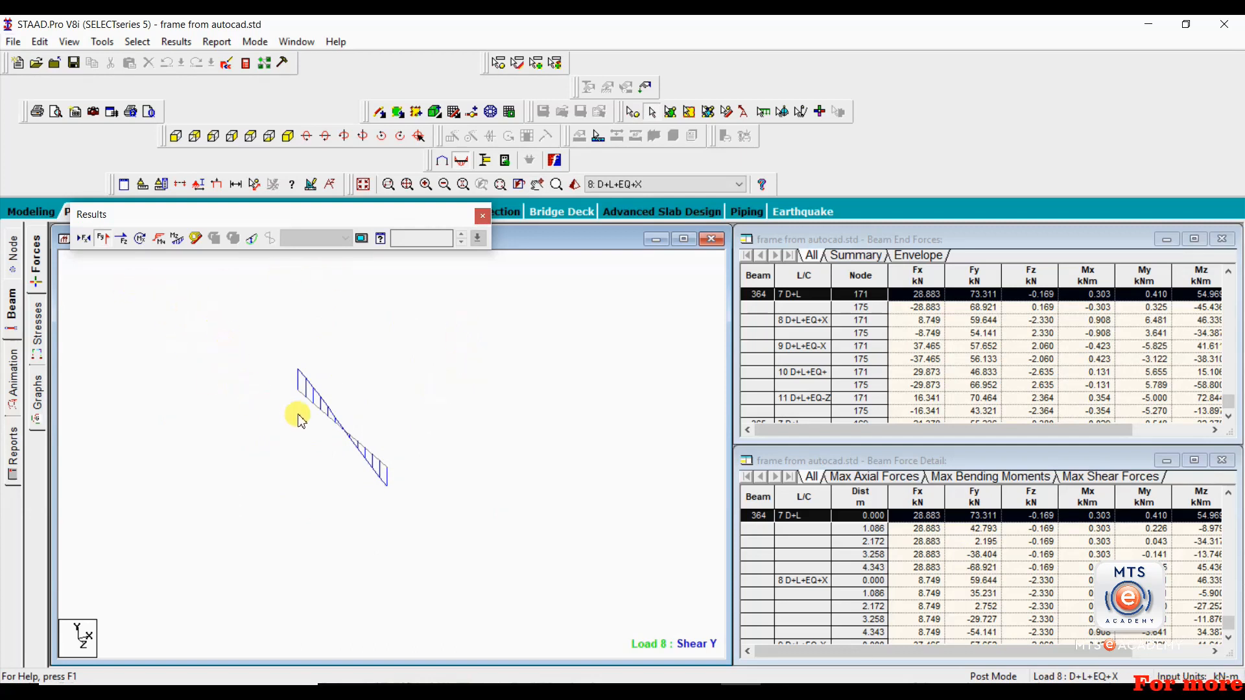
{"action": "left_click", "coordinate": [176, 239]}
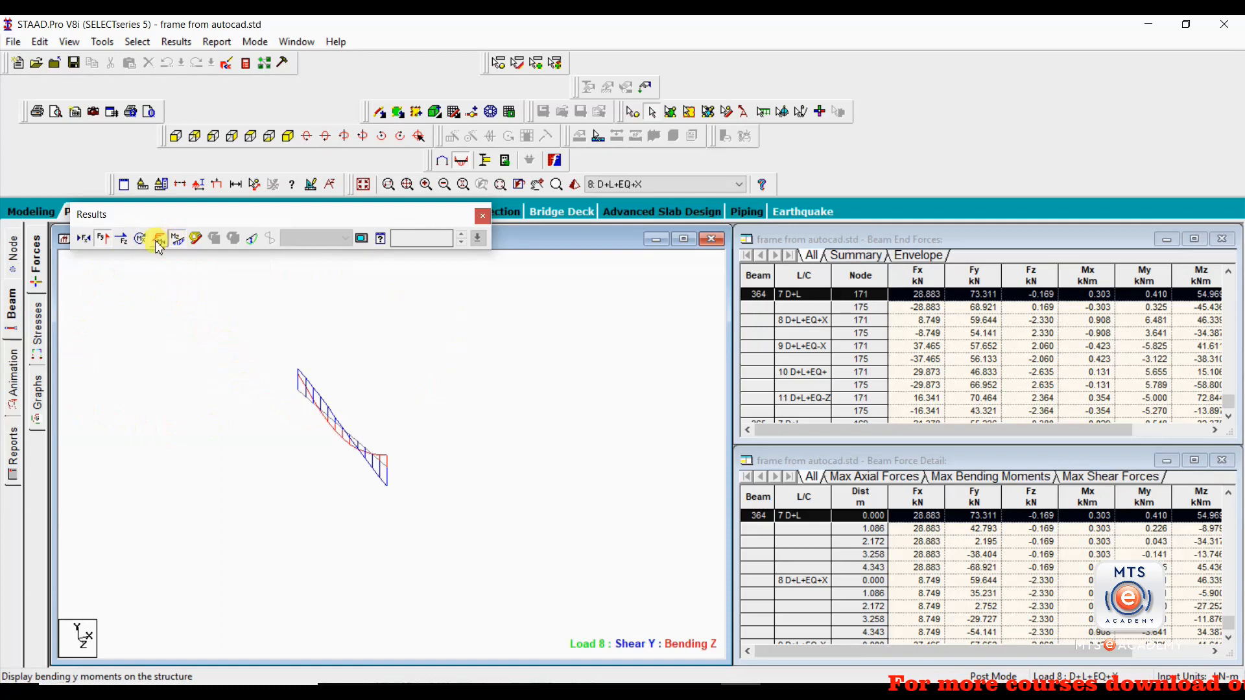
{"action": "left_click", "coordinate": [176, 241]}
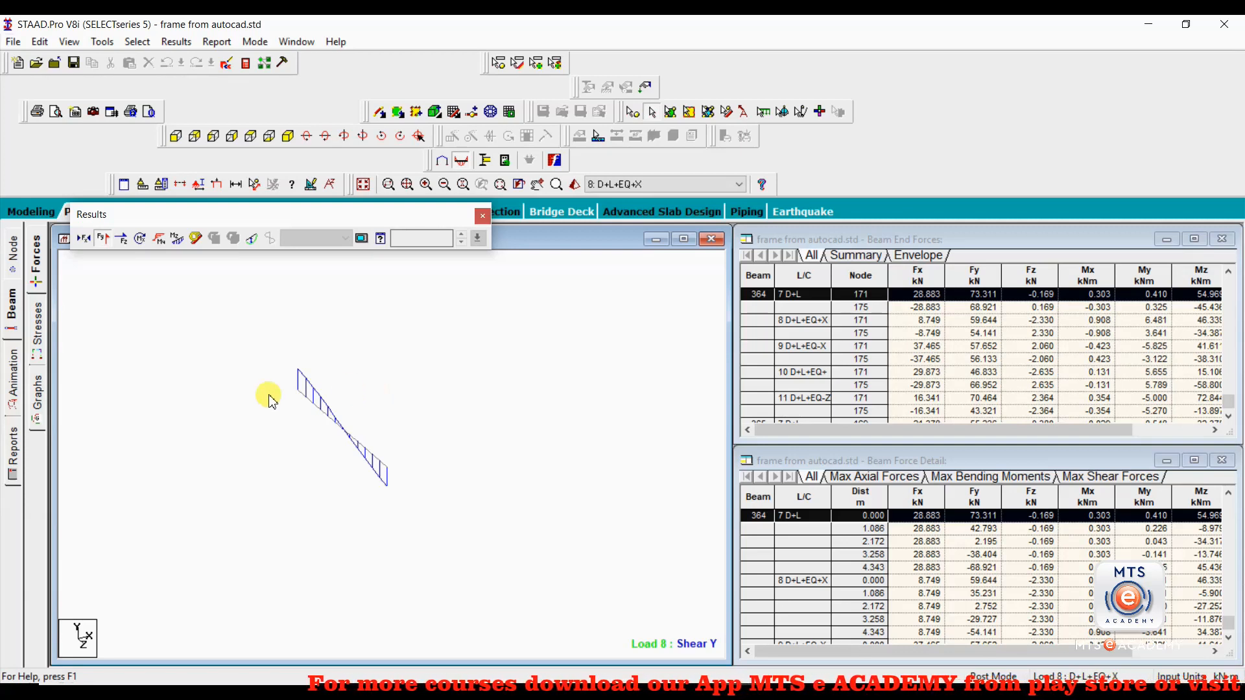
- Open the beam stress results and inspect the stress diagram of the isolated beam under load 8
{"action": "left_click", "coordinate": [38, 327]}
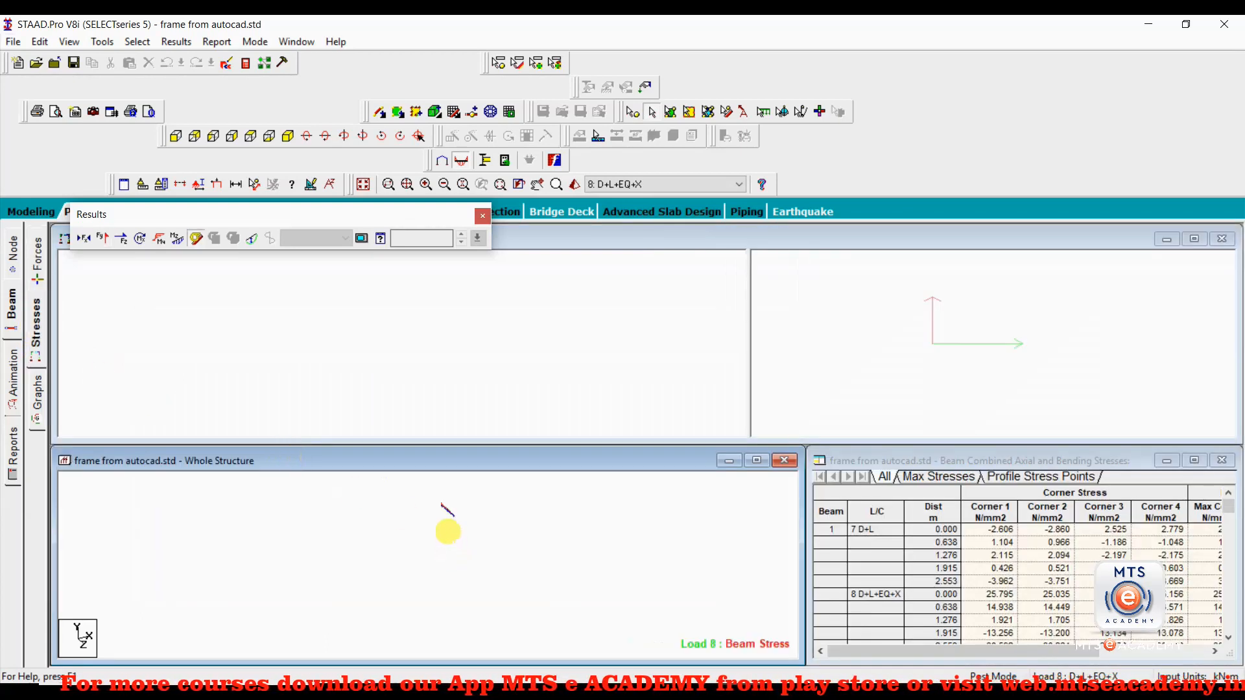
{"action": "middle_click_drag", "start_coordinate": [405, 572], "coordinate": [416, 546]}
{"action": "scroll", "coordinate": [361, 604], "scroll_direction": "up", "scroll_amount": 2}
{"action": "mouse_move", "coordinate": [361, 604]}
{"action": "middle_mouse_down"}
{"action": "mouse_move", "coordinate": [356, 565]}
{"action": "mouse_move", "coordinate": [376, 534]}
{"action": "mouse_move", "coordinate": [303, 584]}
{"action": "mouse_move", "coordinate": [341, 573]}
{"action": "middle_mouse_up"}
{"action": "scroll", "coordinate": [302, 584], "scroll_direction": "up", "scroll_amount": 1}
- Show the whole structure again with its beam stress diagrams and view the frame's members up close
{"action": "left_click", "coordinate": [71, 42]}
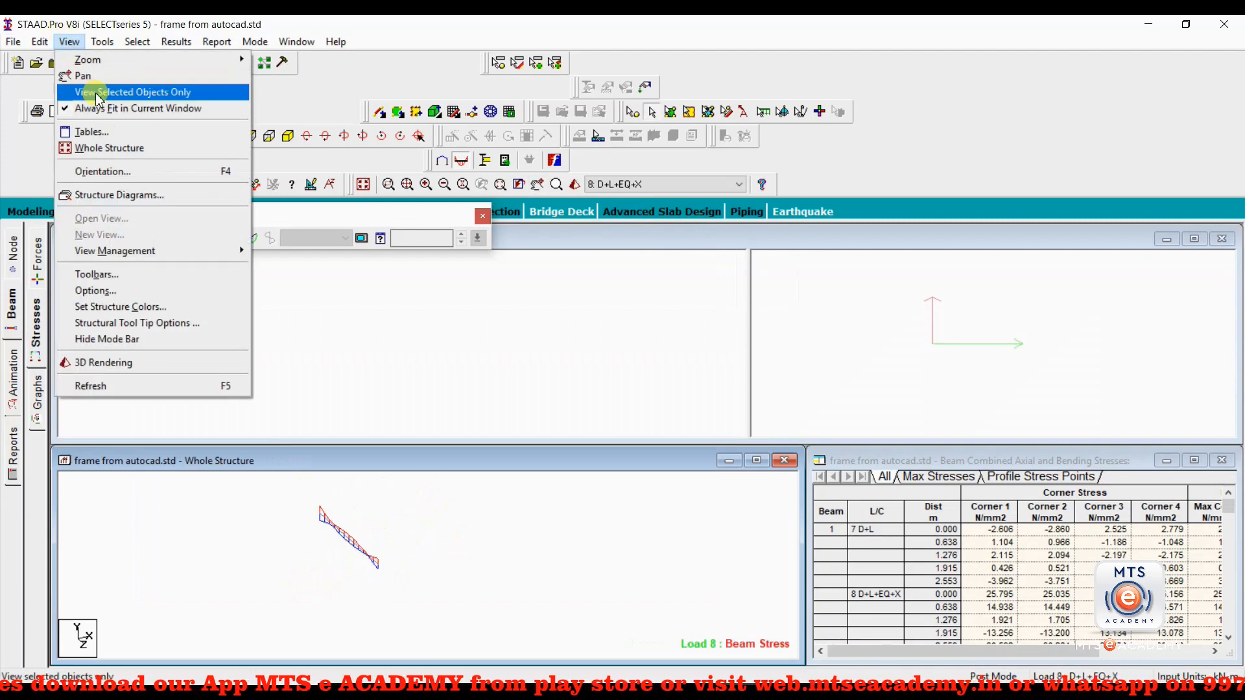
{"action": "left_click", "coordinate": [100, 148]}
{"action": "scroll", "coordinate": [503, 558], "scroll_direction": "up", "scroll_amount": 5}
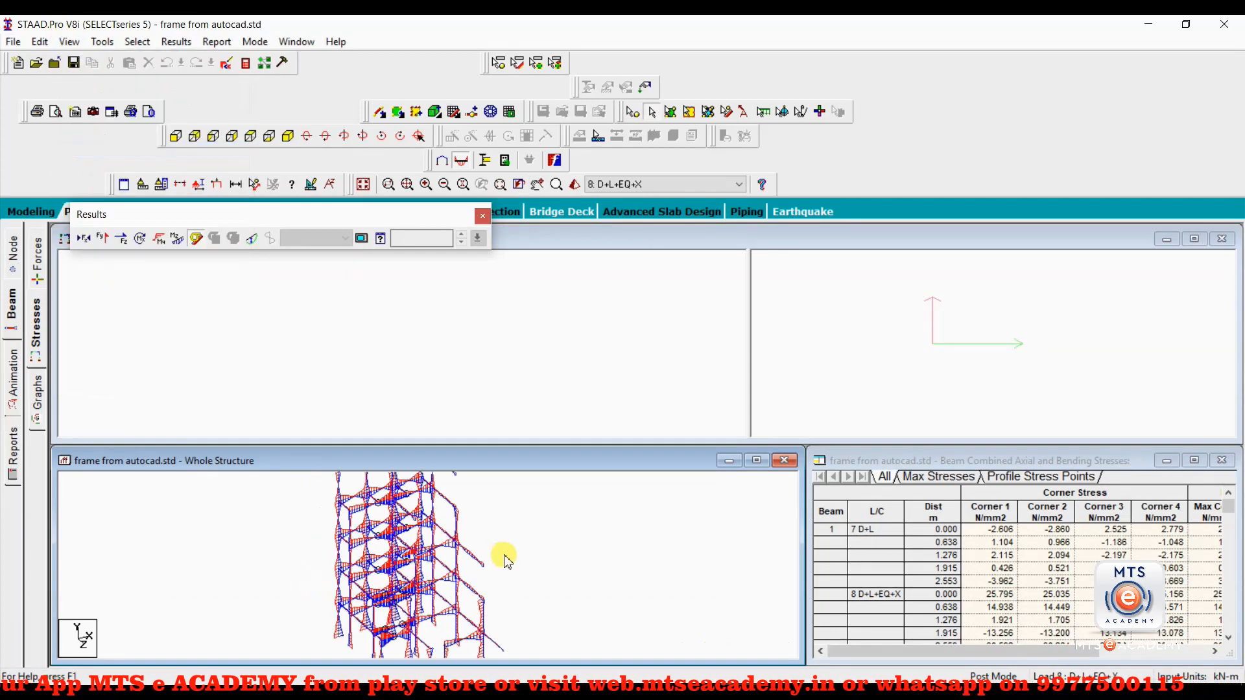
- Select the 3.505 m beam in the frame's lower part and show its stress contours for load case 7: D+L
{"action": "middle_click_drag", "start_coordinate": [602, 583], "coordinate": [459, 567]}
{"action": "middle_click_drag", "start_coordinate": [460, 613], "coordinate": [445, 597]}
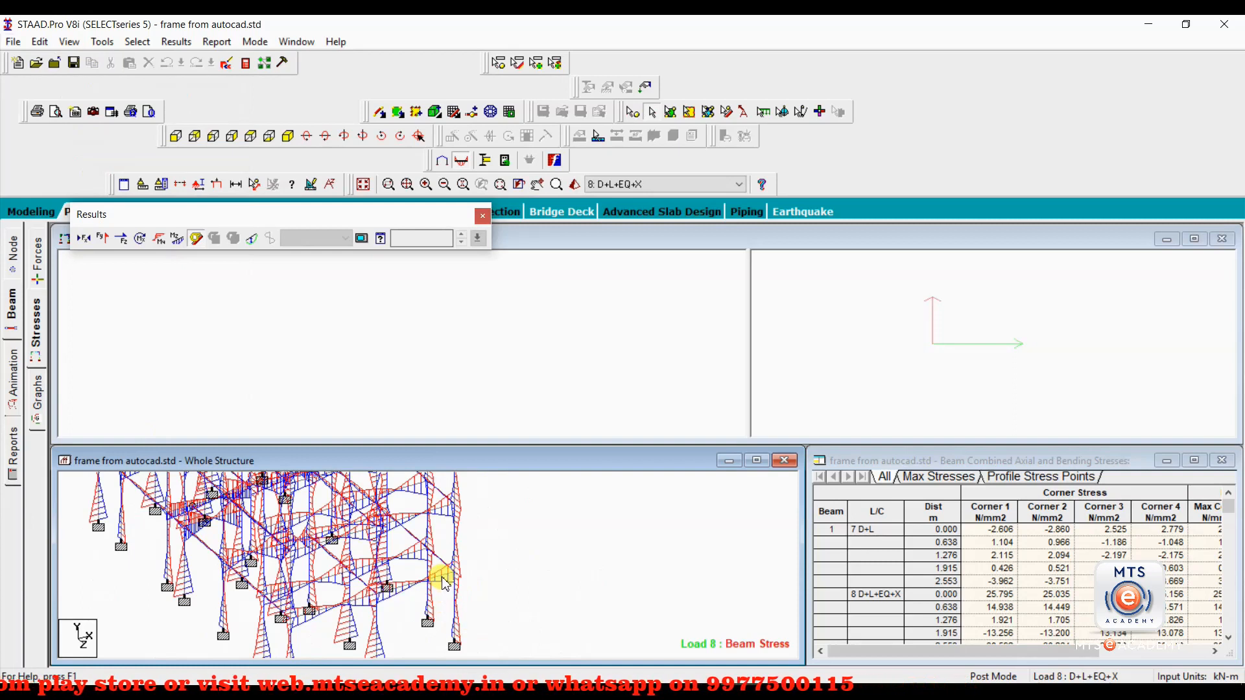
{"action": "left_click", "coordinate": [445, 582]}
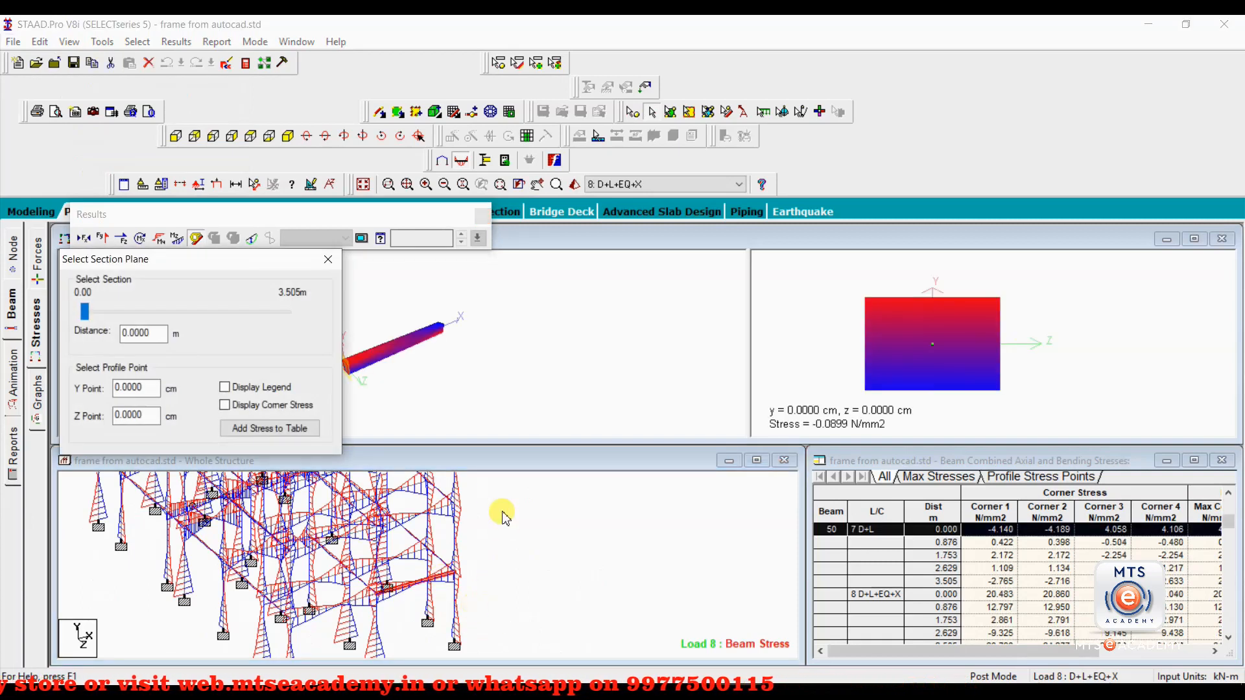
{"action": "left_click_drag", "start_coordinate": [158, 259], "coordinate": [634, 446]}
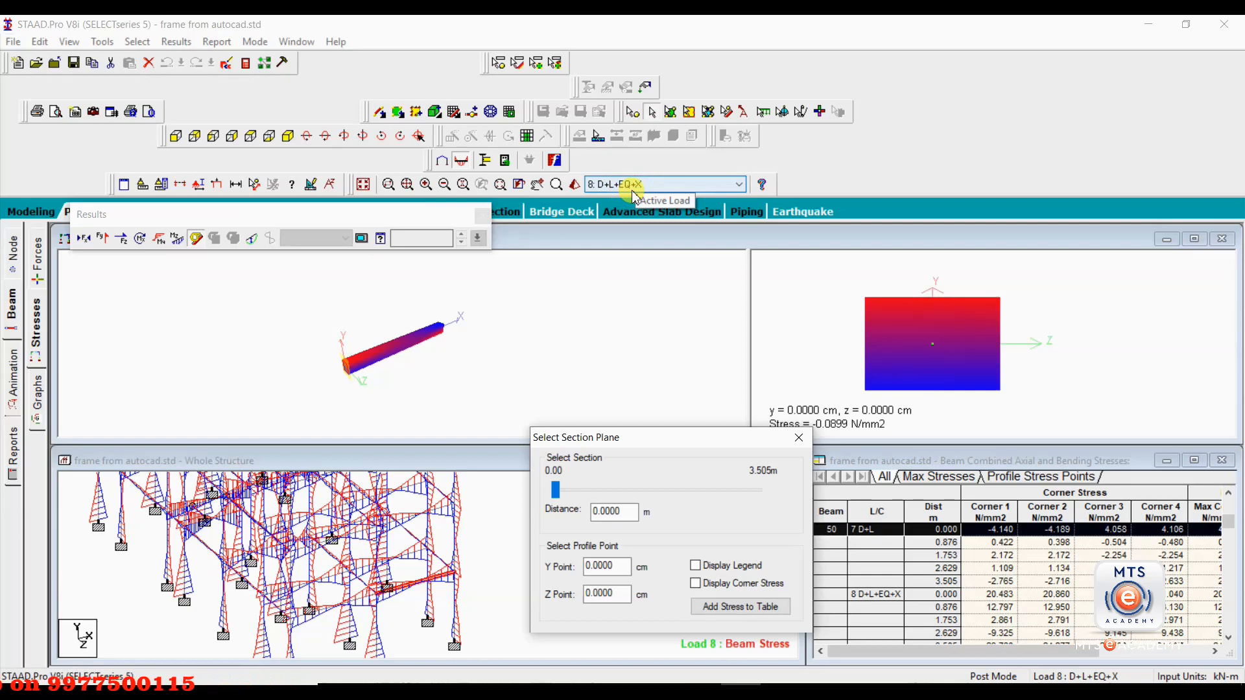
{"action": "left_click", "coordinate": [665, 188]}
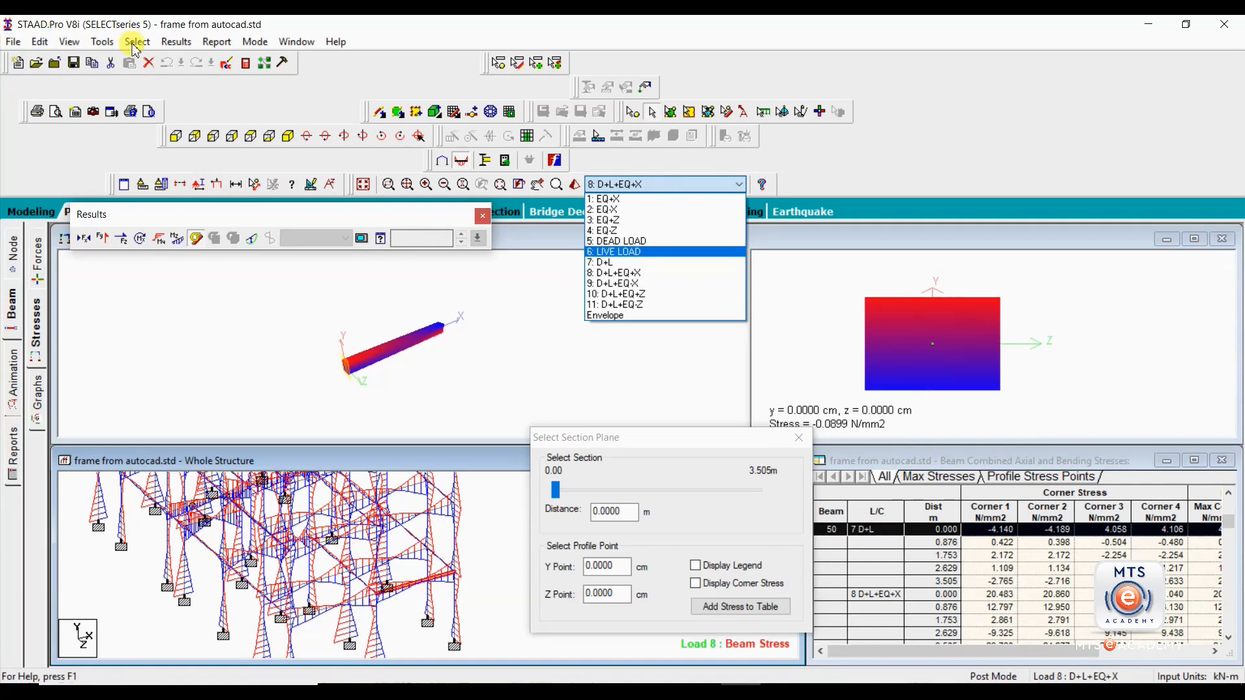
{"action": "left_click", "coordinate": [659, 264]}
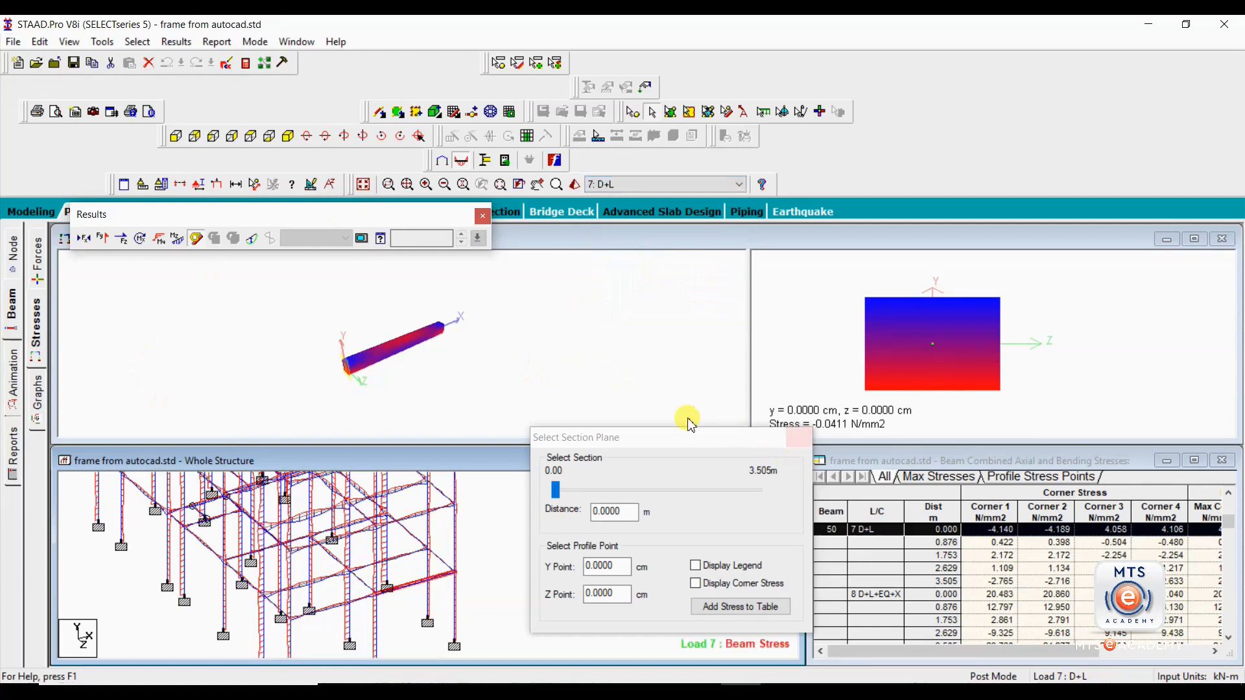
- Examine the selected beam's 3D stress contour from several angles, comparing the top and bottom faces at the supports and midspan
{"action": "left_click_drag", "start_coordinate": [373, 376], "coordinate": [214, 371]}
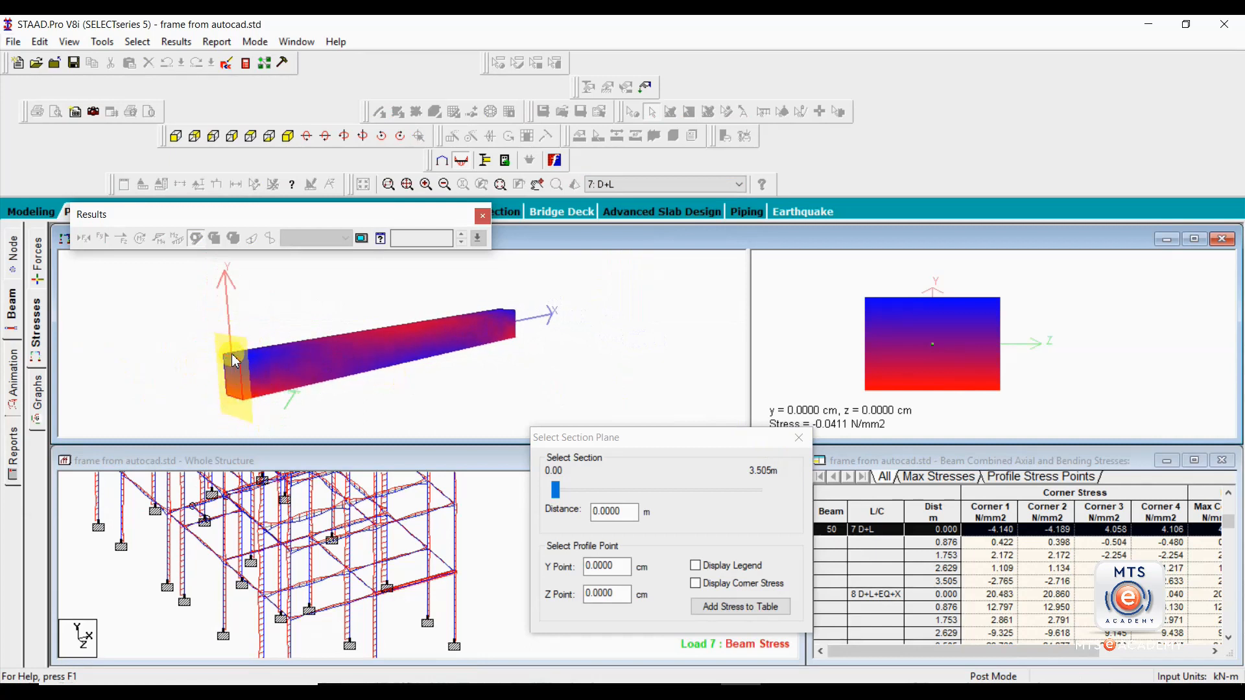
{"action": "left_click_drag", "start_coordinate": [415, 392], "coordinate": [223, 348]}
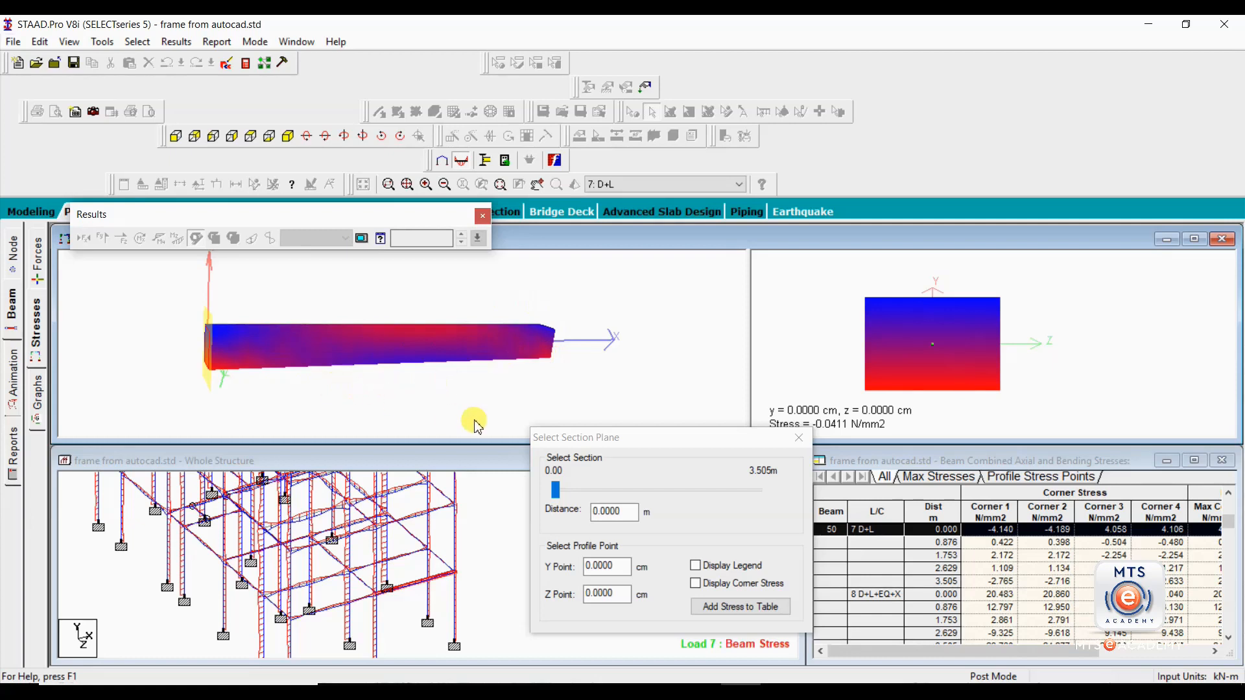
{"action": "left_click_drag", "start_coordinate": [600, 445], "coordinate": [593, 426]}
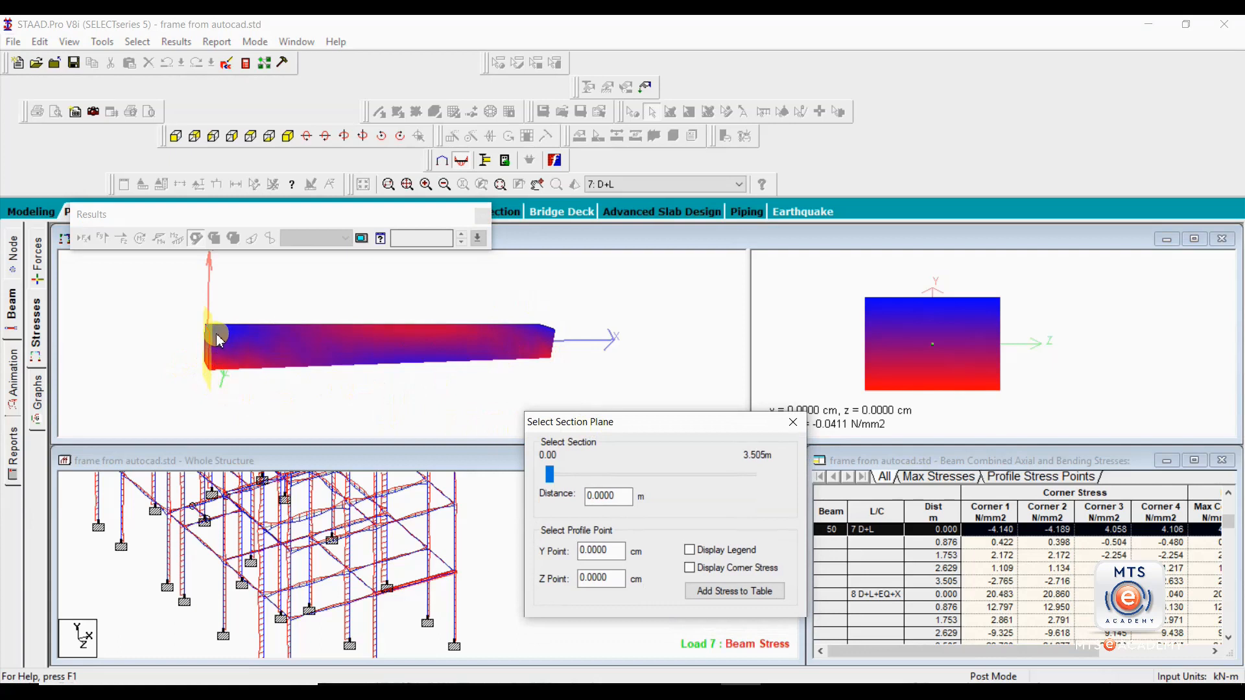
{"action": "left_click_drag", "start_coordinate": [350, 361], "coordinate": [307, 354]}
{"action": "left_click_drag", "start_coordinate": [431, 344], "coordinate": [246, 299]}
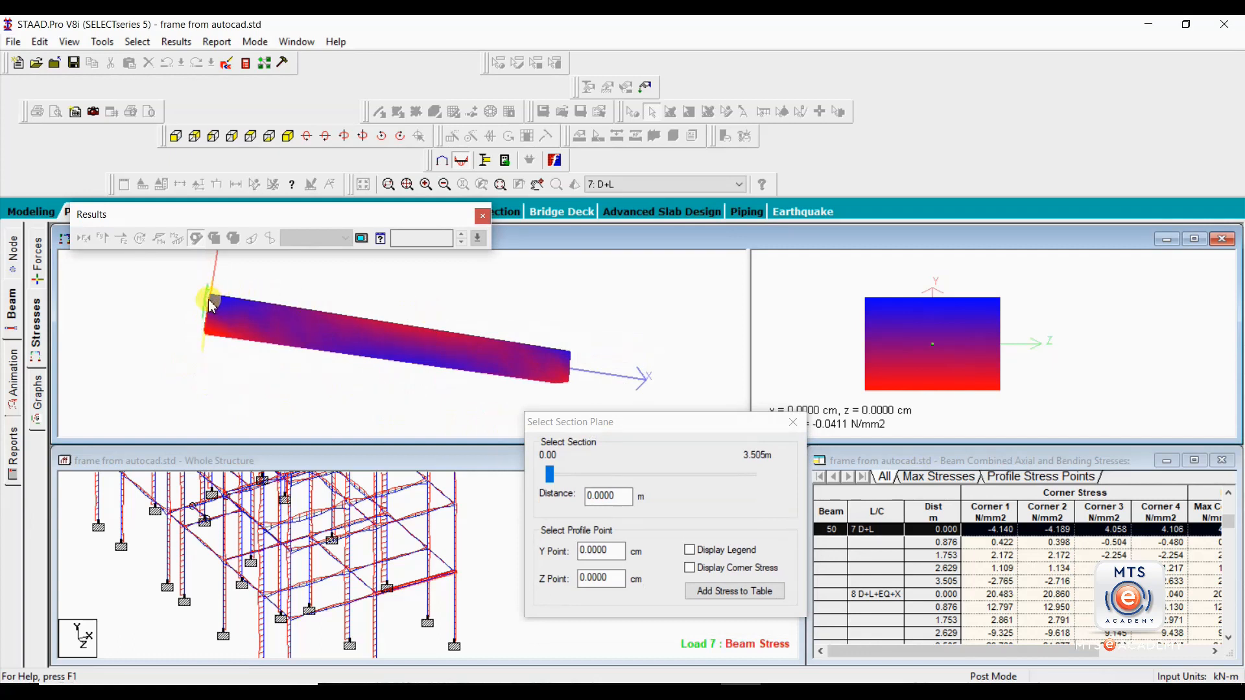
{"action": "left_click_drag", "start_coordinate": [228, 307], "coordinate": [266, 316]}
{"action": "mouse_move", "coordinate": [476, 362]}
{"action": "left_mouse_down"}
{"action": "mouse_move", "coordinate": [473, 397]}
{"action": "mouse_move", "coordinate": [459, 374]}
{"action": "left_mouse_up"}
{"action": "left_click_drag", "start_coordinate": [525, 346], "coordinate": [496, 342]}
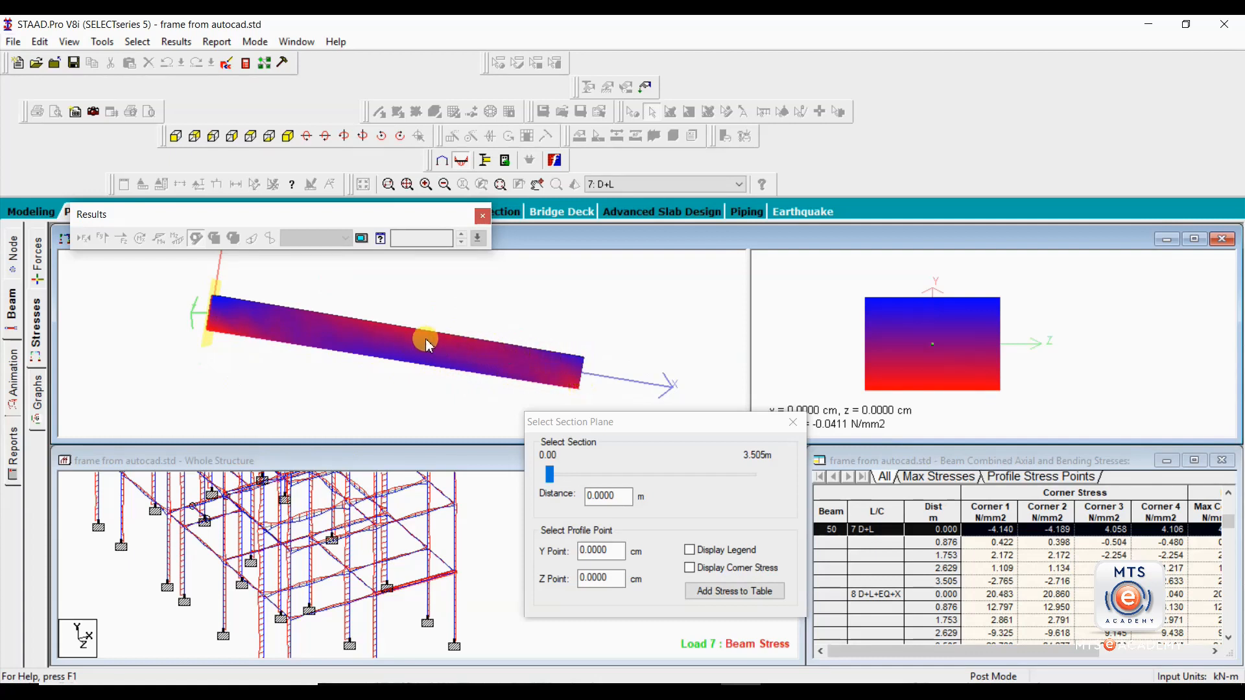
{"action": "left_click_drag", "start_coordinate": [422, 352], "coordinate": [528, 386]}
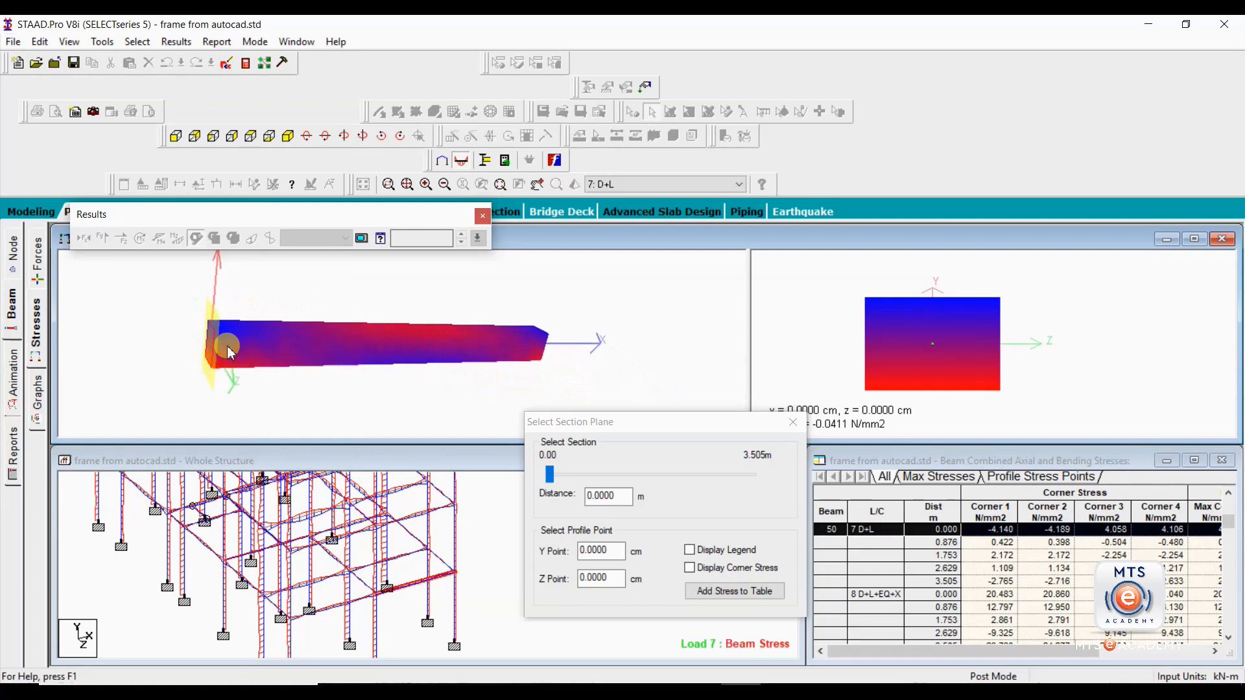
{"action": "left_click_drag", "start_coordinate": [512, 374], "coordinate": [458, 393]}
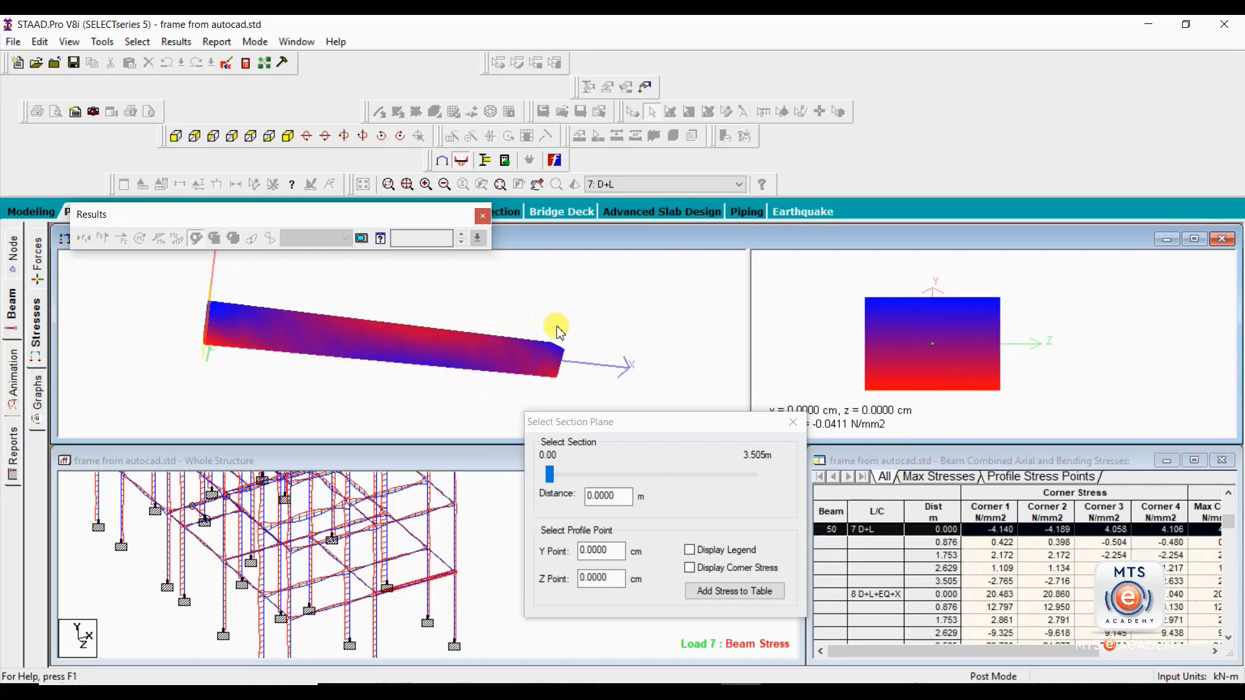
{"action": "left_click_drag", "start_coordinate": [540, 363], "coordinate": [405, 356]}
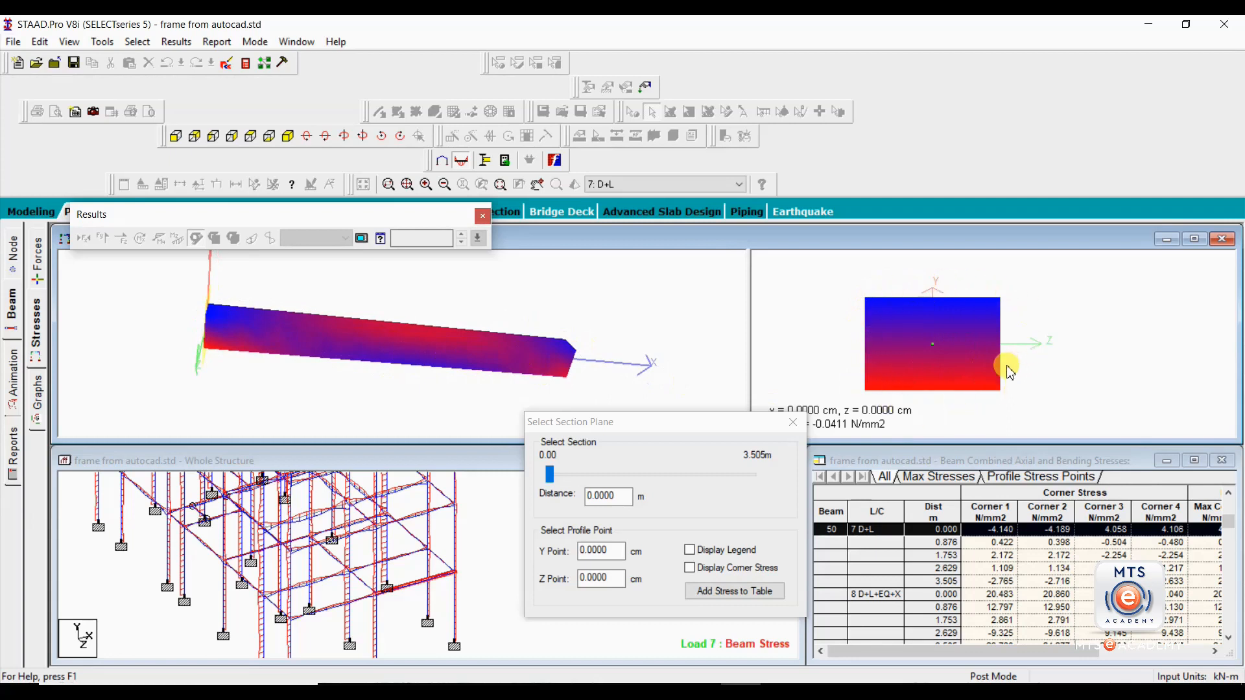
{"action": "left_click_drag", "start_coordinate": [288, 330], "coordinate": [231, 334]}
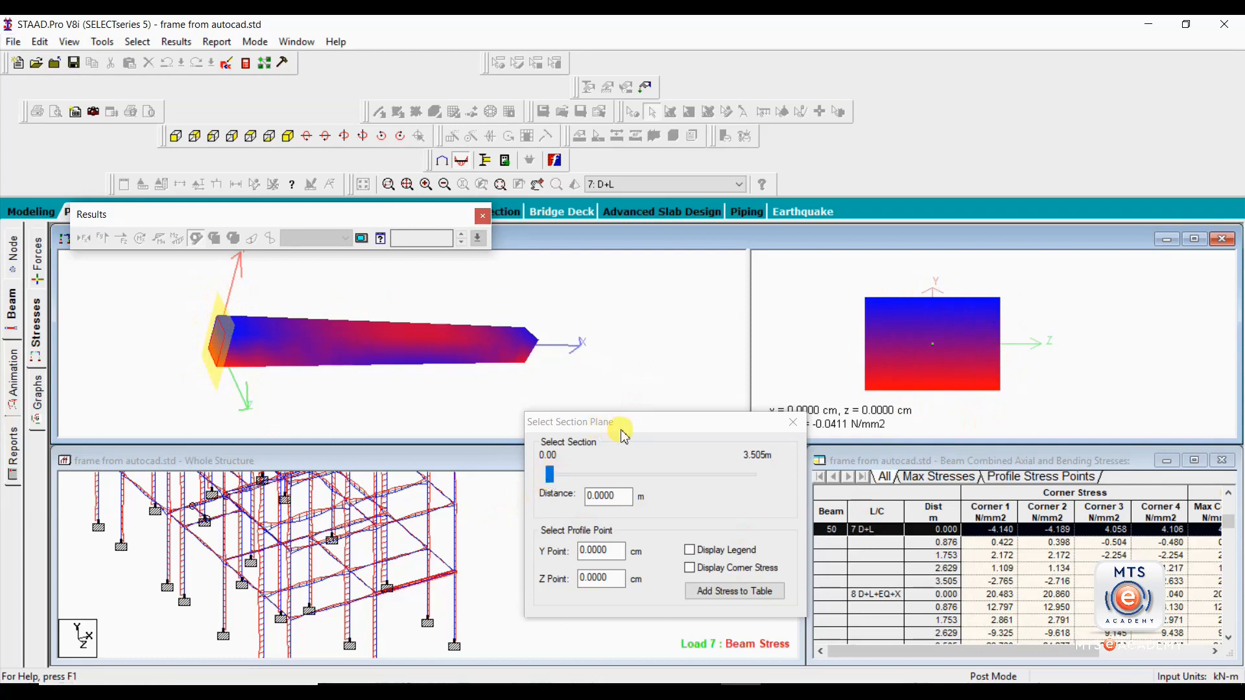
- Move the section plane along the beam to about 0.29 m, and on to about 1.81 m near midspan
{"action": "left_click_drag", "start_coordinate": [616, 423], "coordinate": [613, 402]}
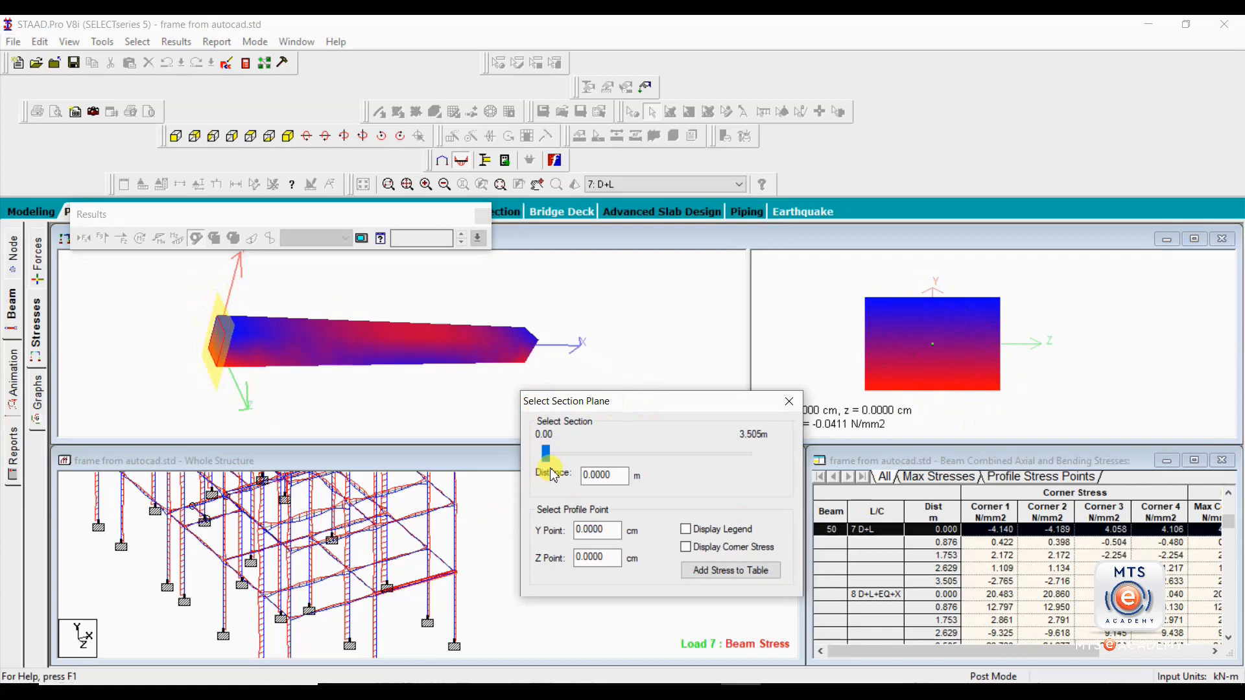
{"action": "left_click_drag", "start_coordinate": [541, 462], "coordinate": [565, 462]}
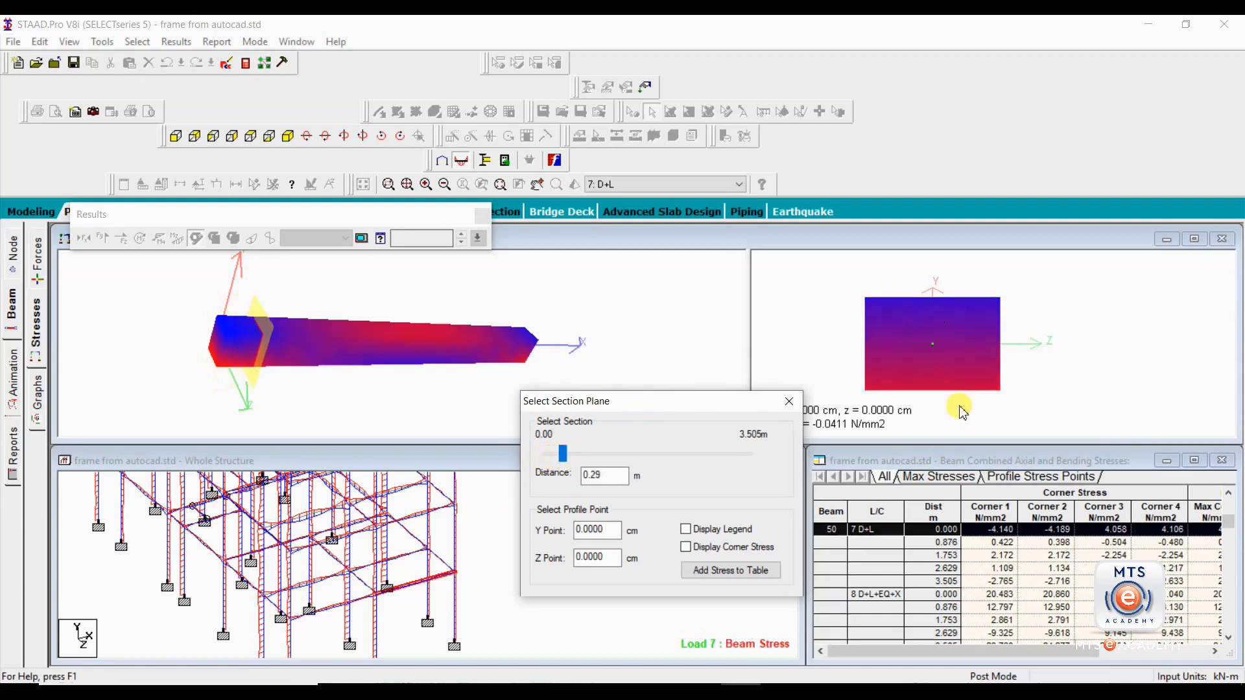
{"action": "left_click_drag", "start_coordinate": [564, 462], "coordinate": [650, 454]}
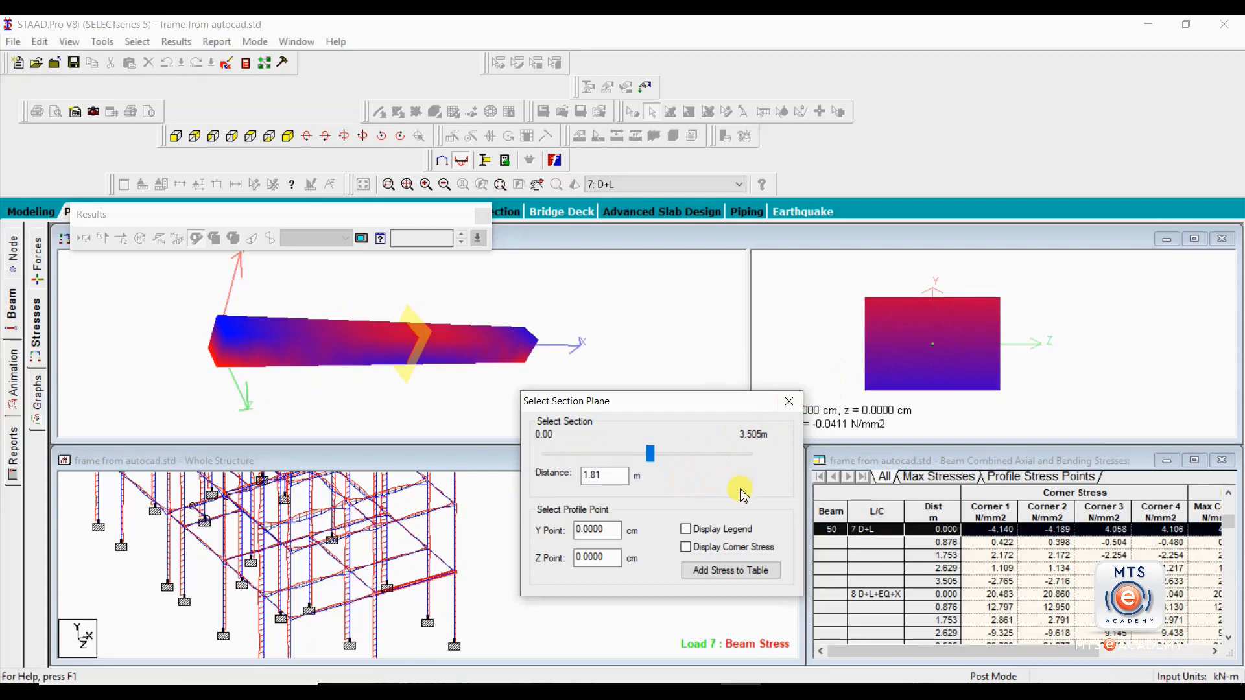
- Display the stress legend and the corner stress values on the beam's cross-section
{"action": "left_click", "coordinate": [684, 530]}
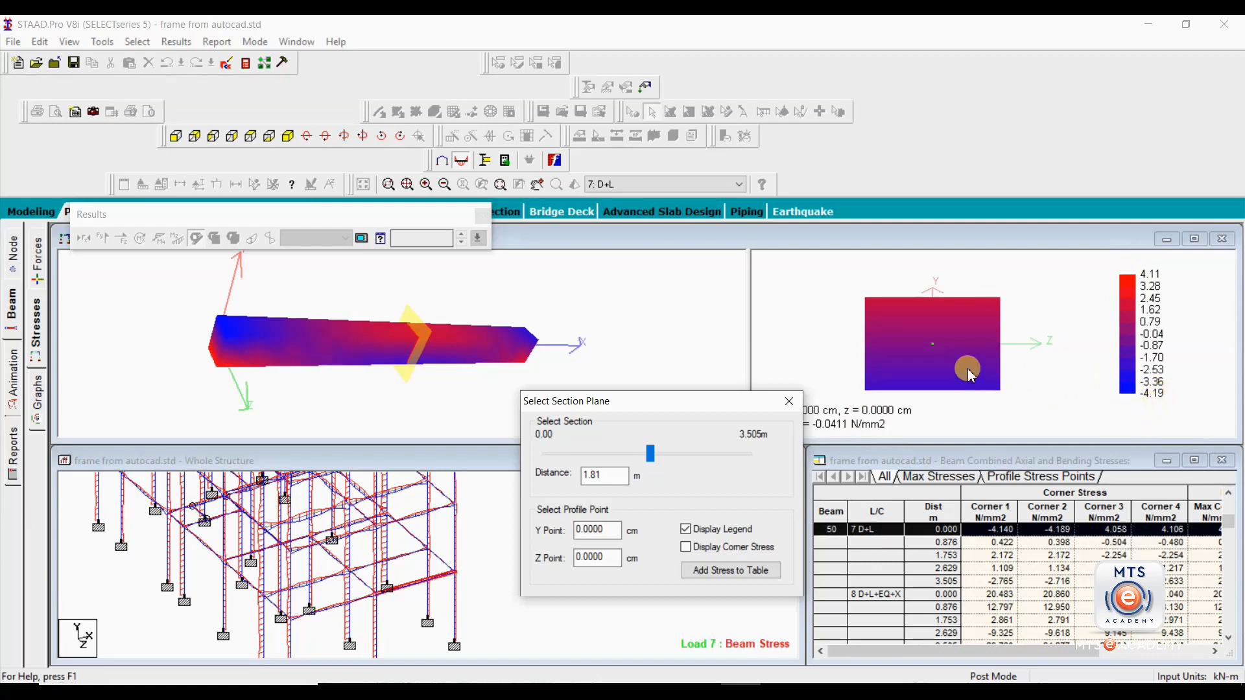
{"action": "left_click_drag", "start_coordinate": [505, 341], "coordinate": [444, 328]}
{"action": "left_click", "coordinate": [685, 547]}
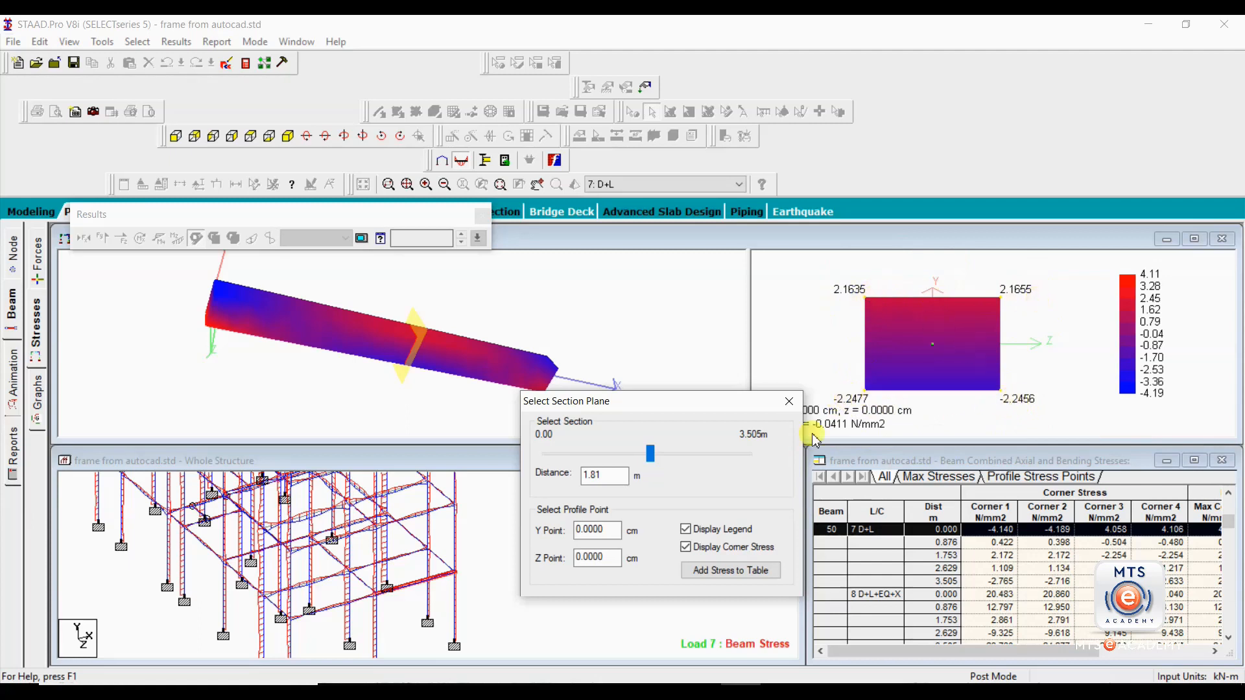
- Return the section plane to the beam's start at 0.00 m and examine the stress contour around that end
{"action": "left_click_drag", "start_coordinate": [652, 462], "coordinate": [528, 458]}
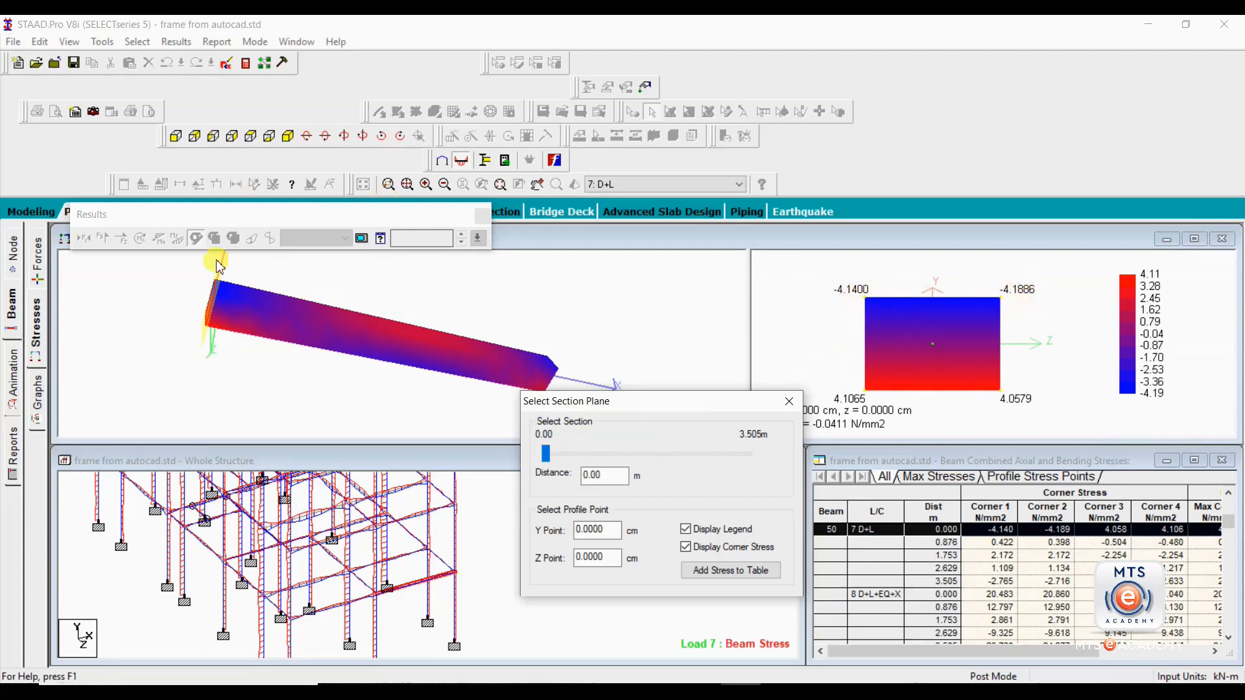
{"action": "left_click_drag", "start_coordinate": [450, 354], "coordinate": [475, 380]}
{"action": "left_click_drag", "start_coordinate": [514, 324], "coordinate": [474, 293]}
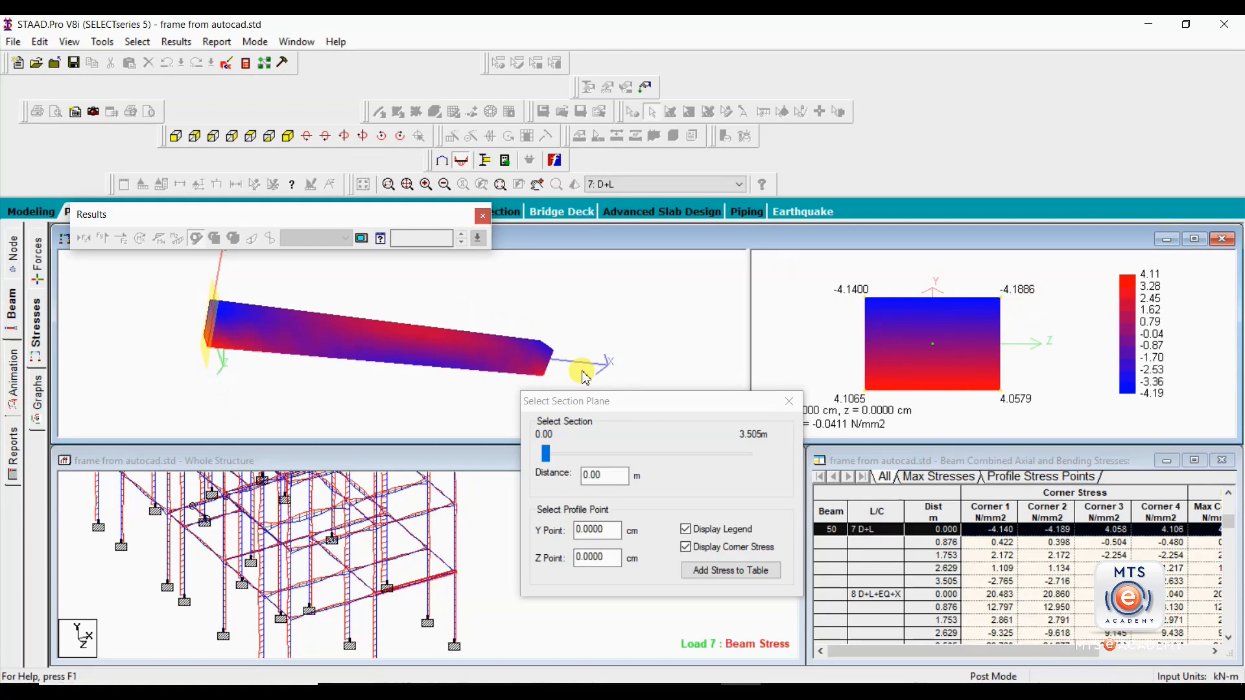
{"action": "left_click_drag", "start_coordinate": [586, 376], "coordinate": [207, 326]}
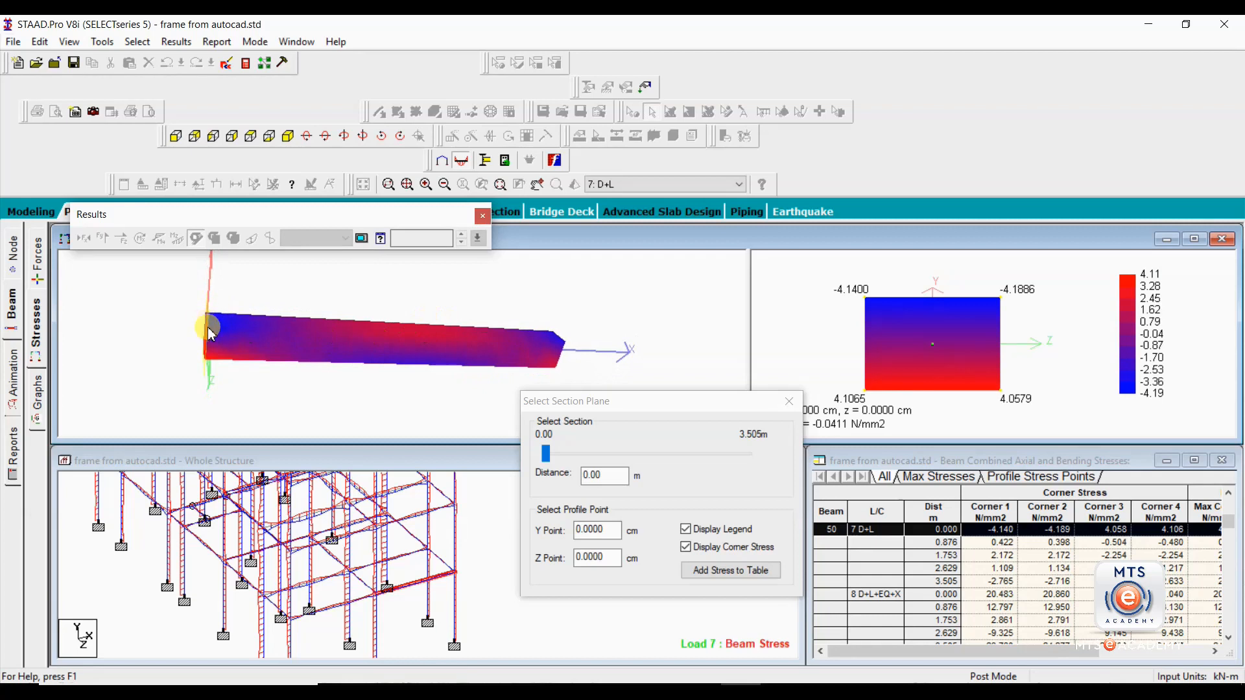
{"action": "left_click_drag", "start_coordinate": [385, 332], "coordinate": [376, 313]}
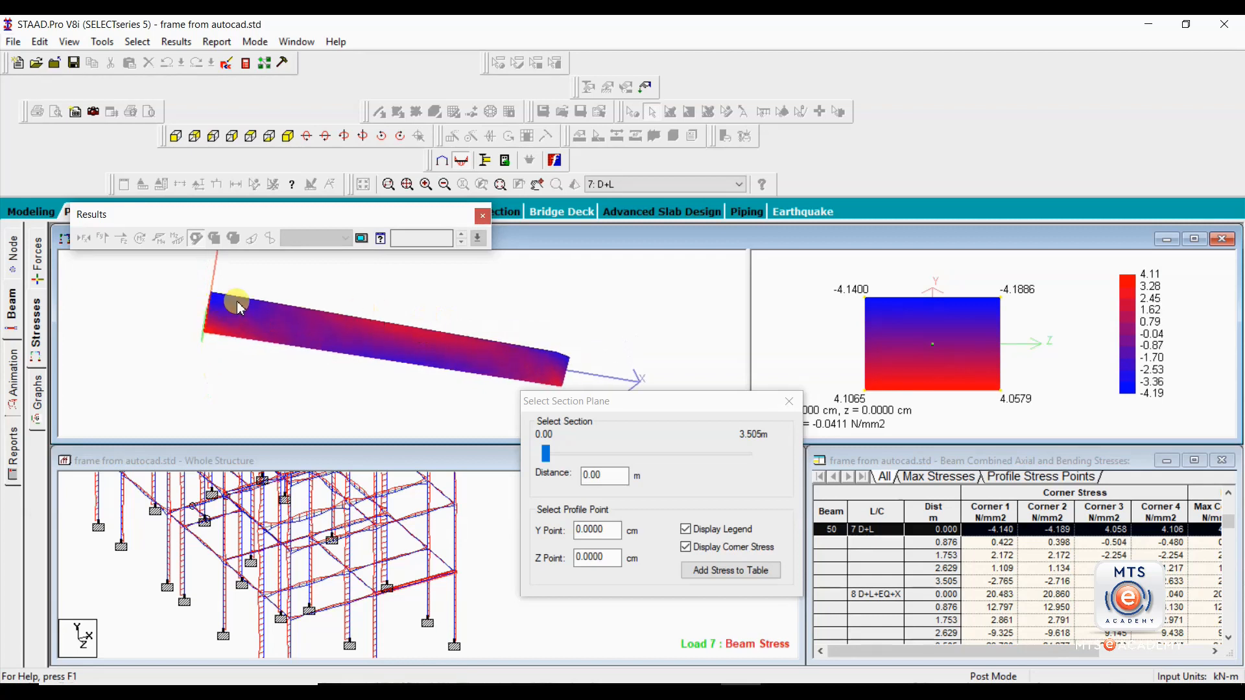
{"action": "left_click_drag", "start_coordinate": [246, 305], "coordinate": [439, 342]}
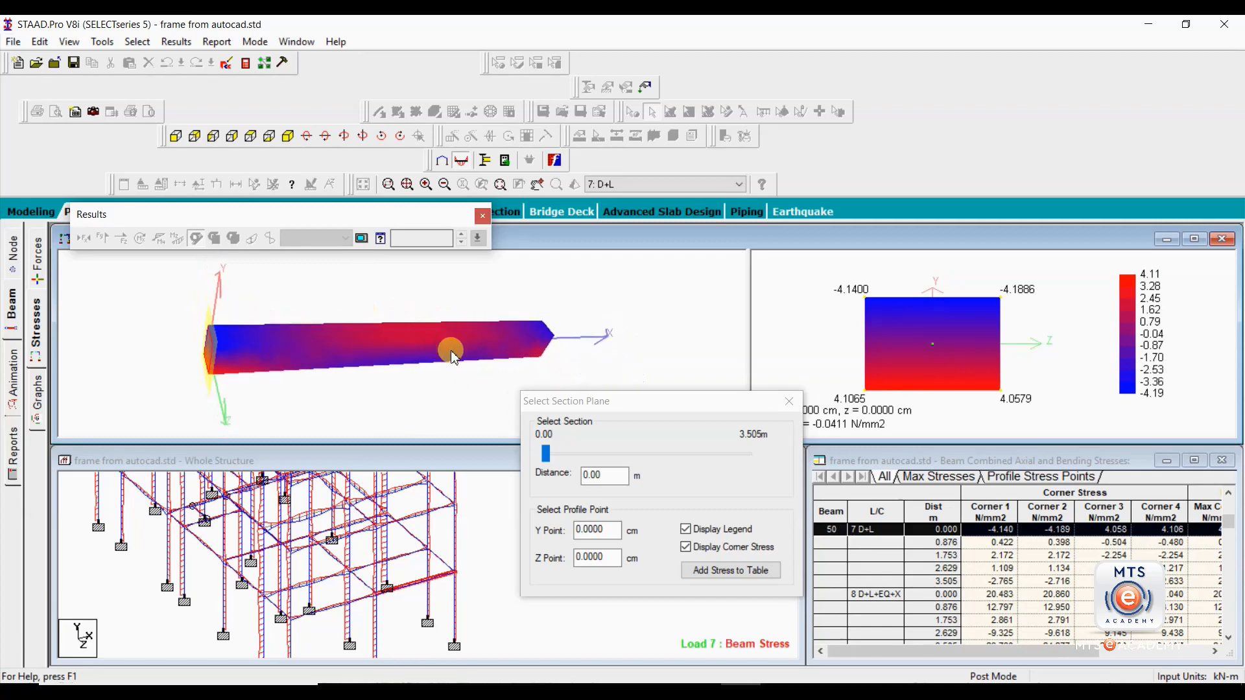
- Move the section plane to about 0.67 m and on to 0.79 m to inspect where the corner stresses change sign
{"action": "left_click_drag", "start_coordinate": [545, 453], "coordinate": [585, 465]}
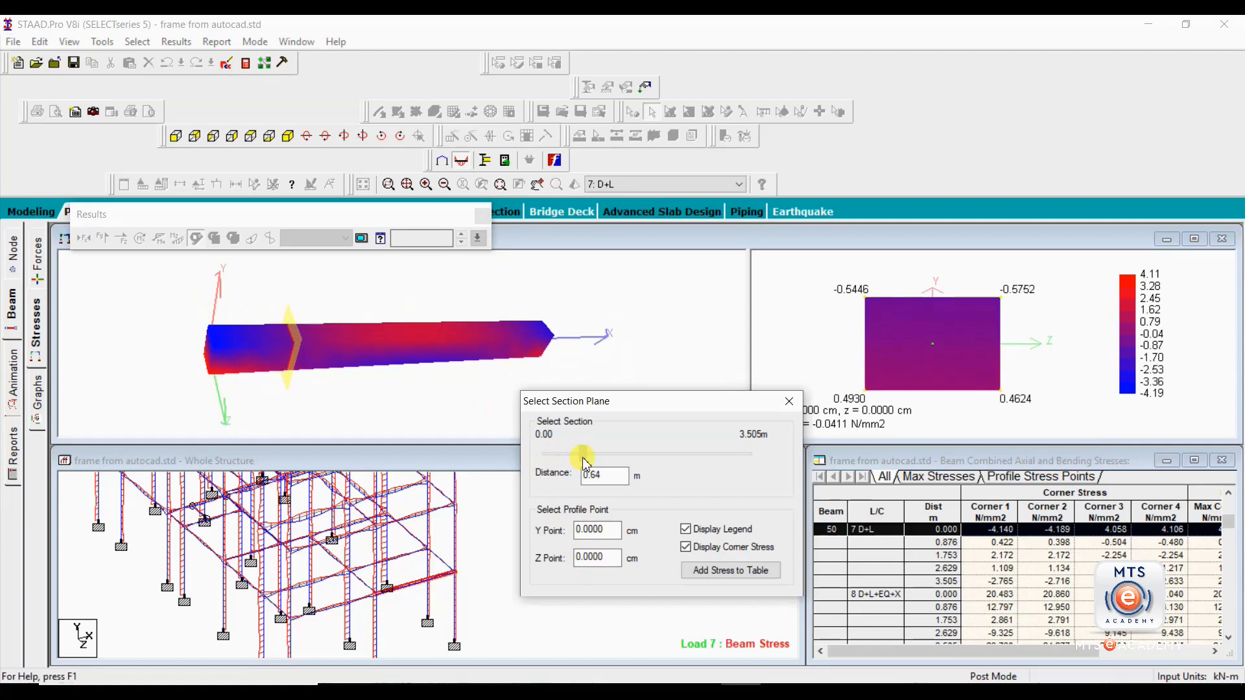
{"action": "left_click_drag", "start_coordinate": [585, 464], "coordinate": [588, 464]}
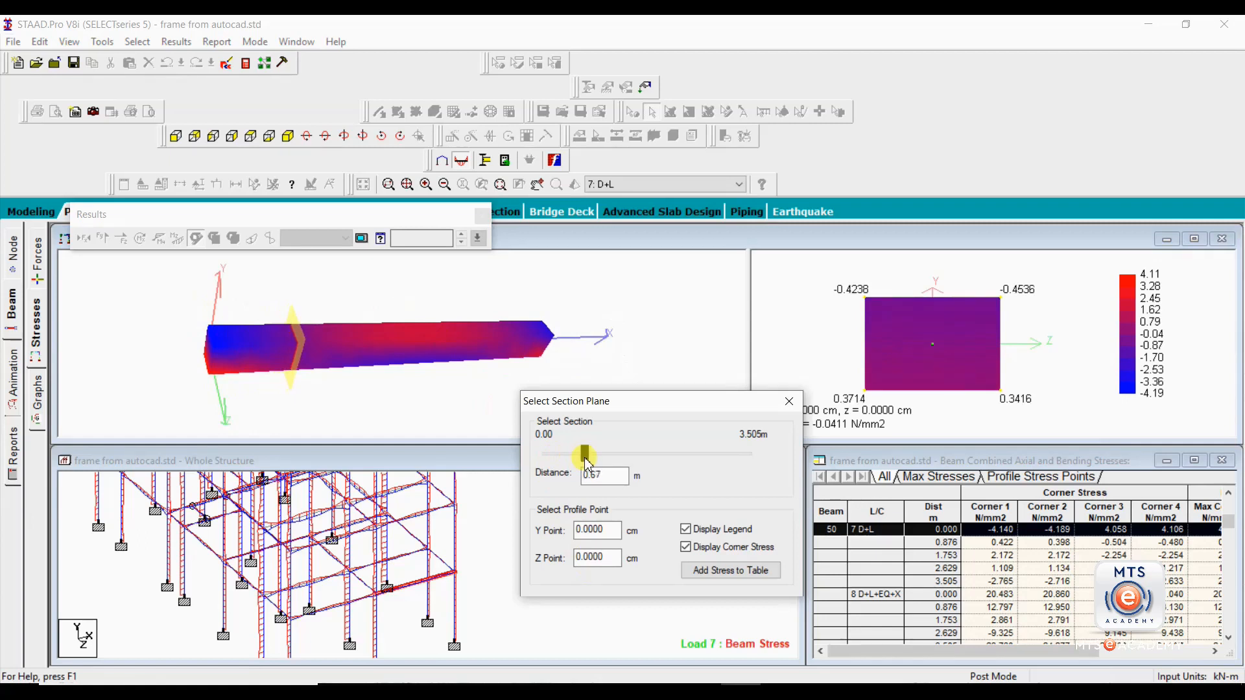
{"action": "left_click_drag", "start_coordinate": [473, 329], "coordinate": [436, 299]}
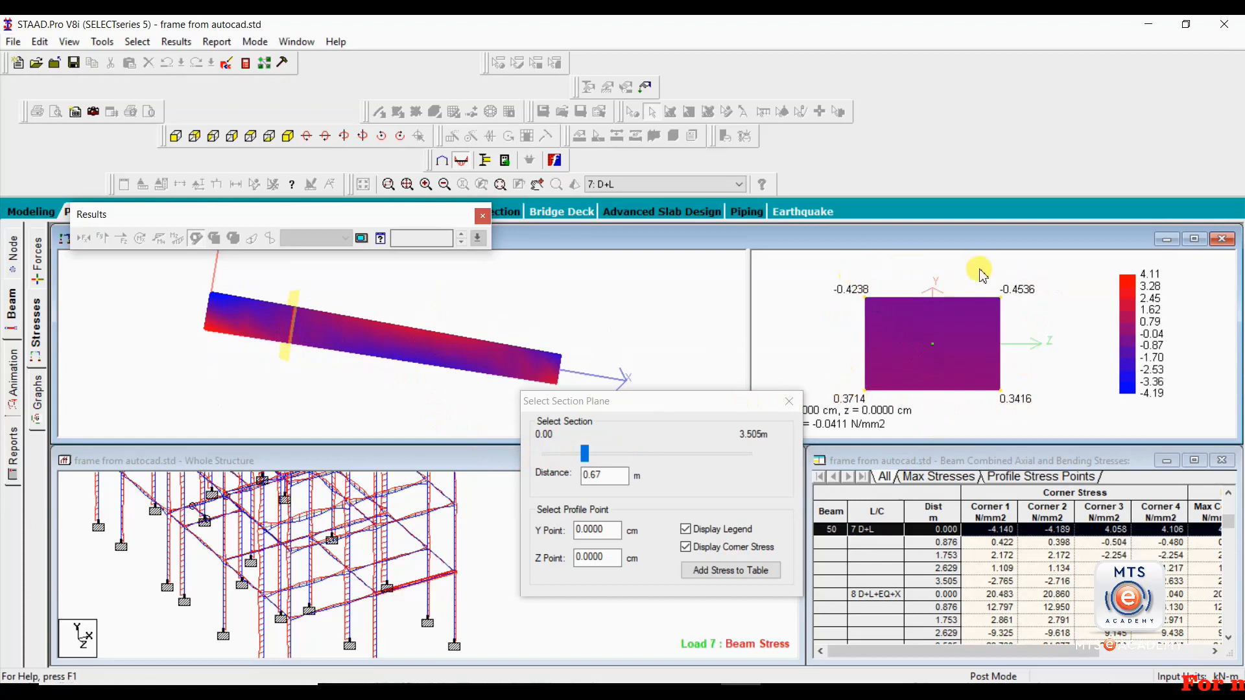
{"action": "left_click_drag", "start_coordinate": [584, 454], "coordinate": [590, 454]}
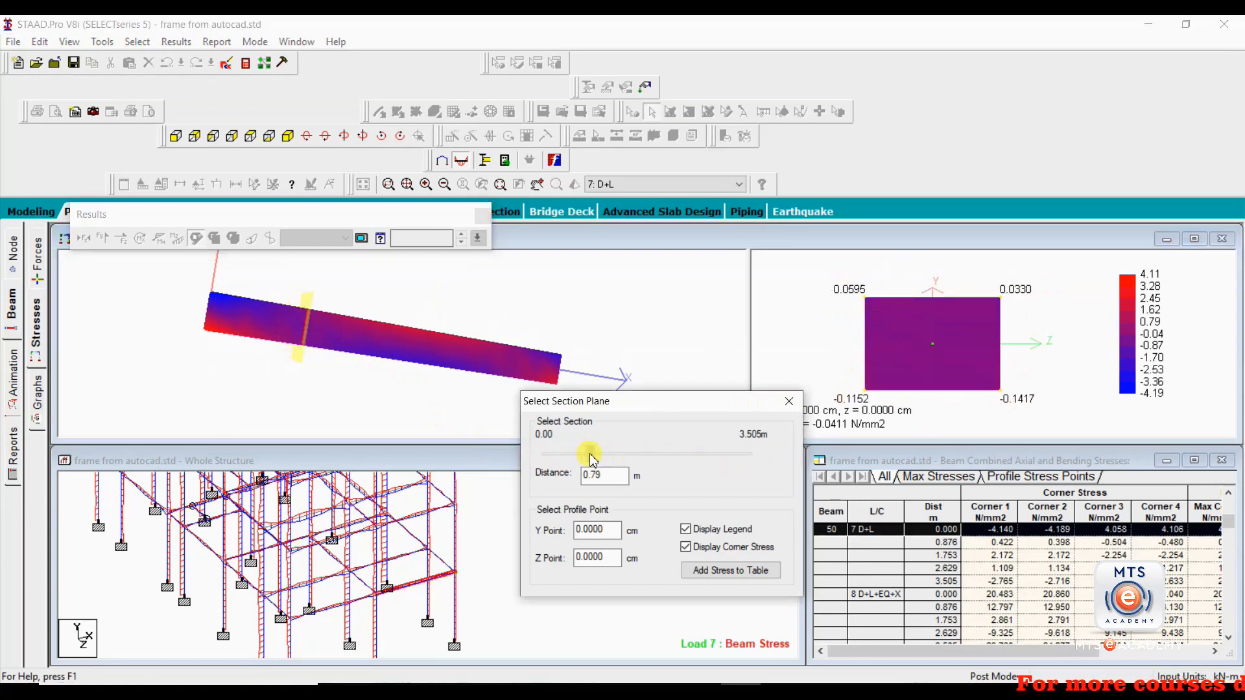
- Inspect the corner stresses at about 1.99 m and at the beam's far end, and close the section plane settings
{"action": "left_click_drag", "start_coordinate": [590, 455], "coordinate": [661, 466]}
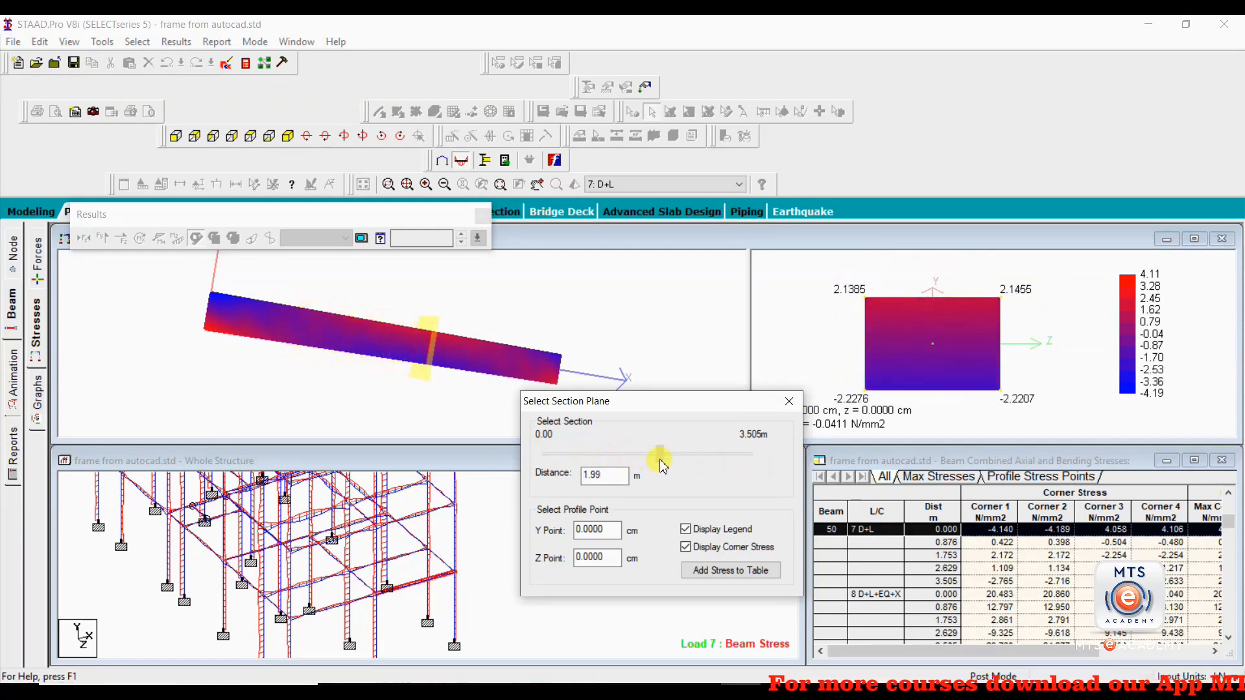
{"action": "left_click_drag", "start_coordinate": [664, 461], "coordinate": [749, 455]}
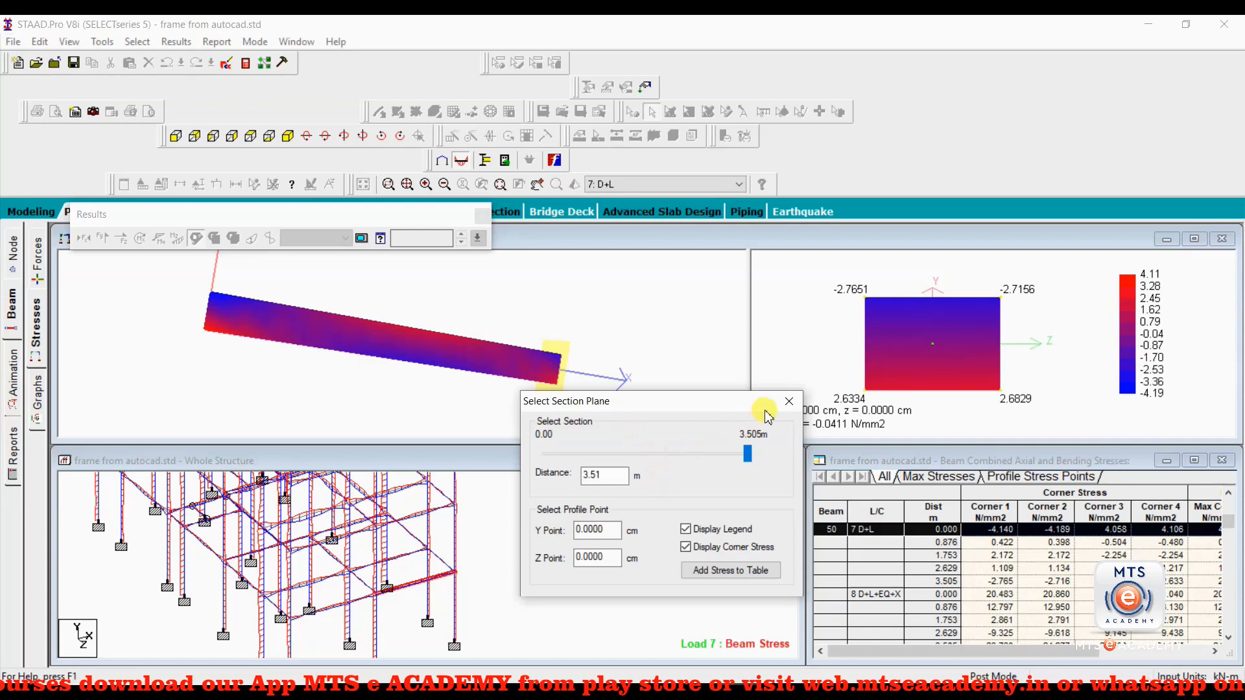
{"action": "left_click", "coordinate": [789, 403]}
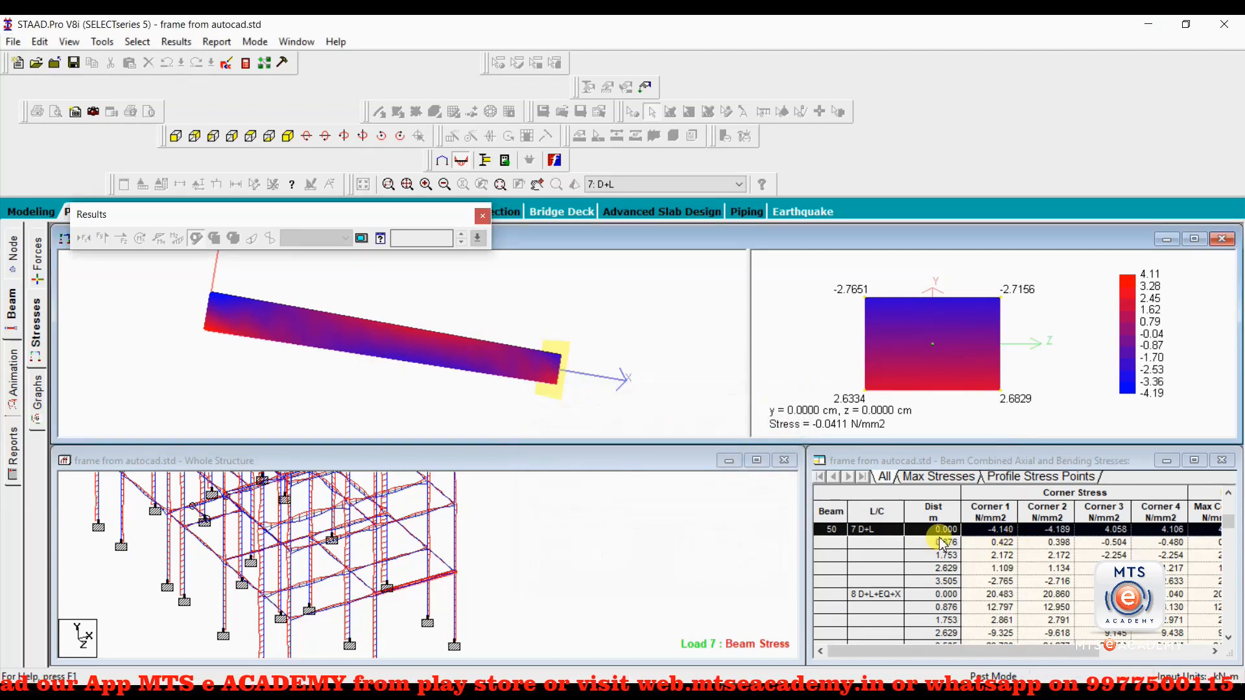
- Widen the combined stress table to include the Max Stress columns, and check the beam's load 7 row at 0.876 m
{"action": "left_click_drag", "start_coordinate": [801, 537], "coordinate": [674, 533]}
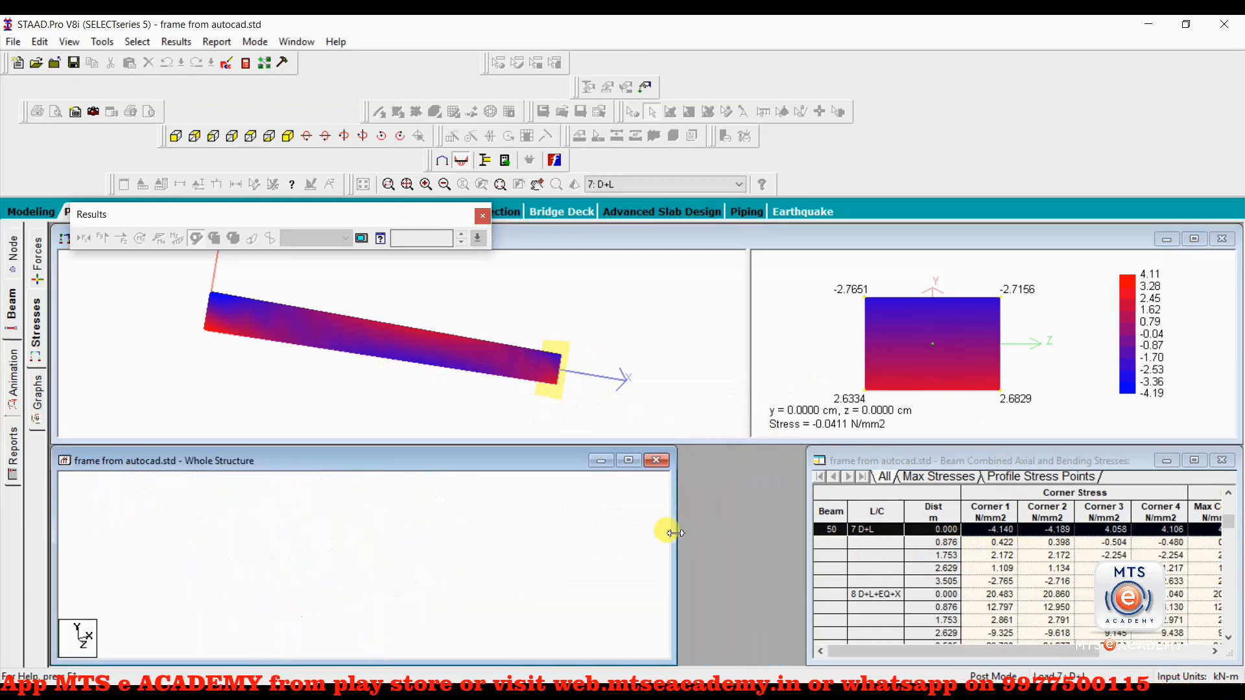
{"action": "left_click_drag", "start_coordinate": [808, 524], "coordinate": [680, 522]}
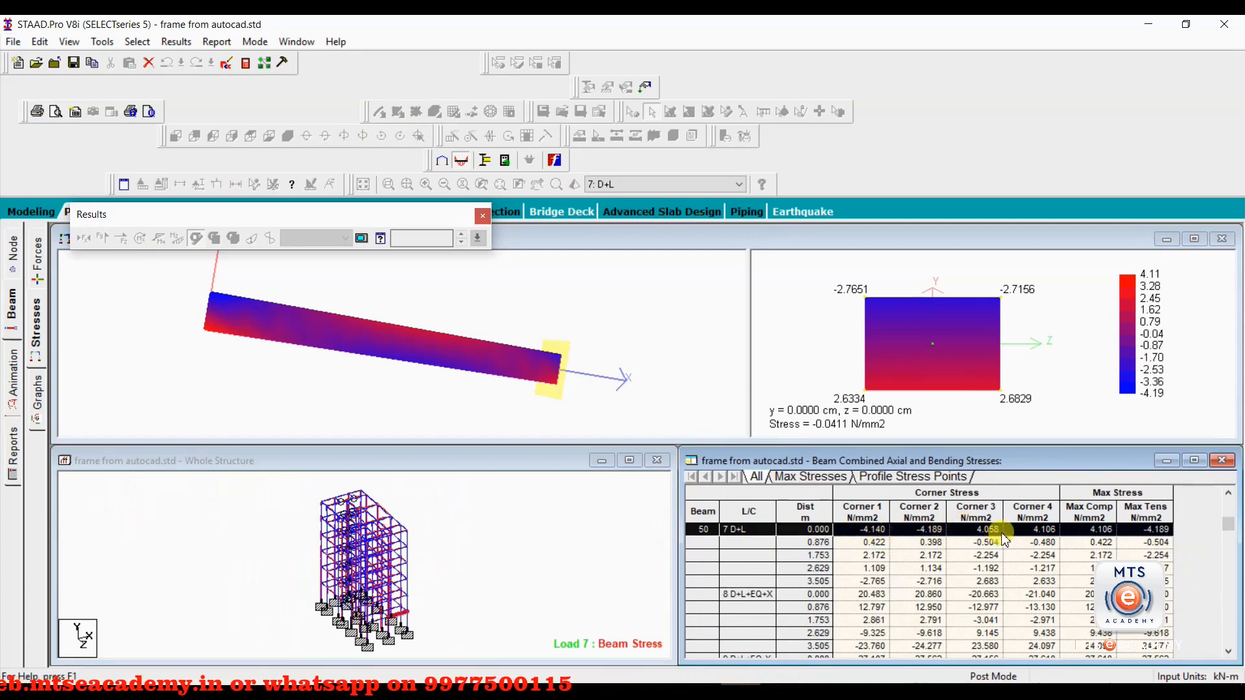
{"action": "double_click", "coordinate": [789, 545]}
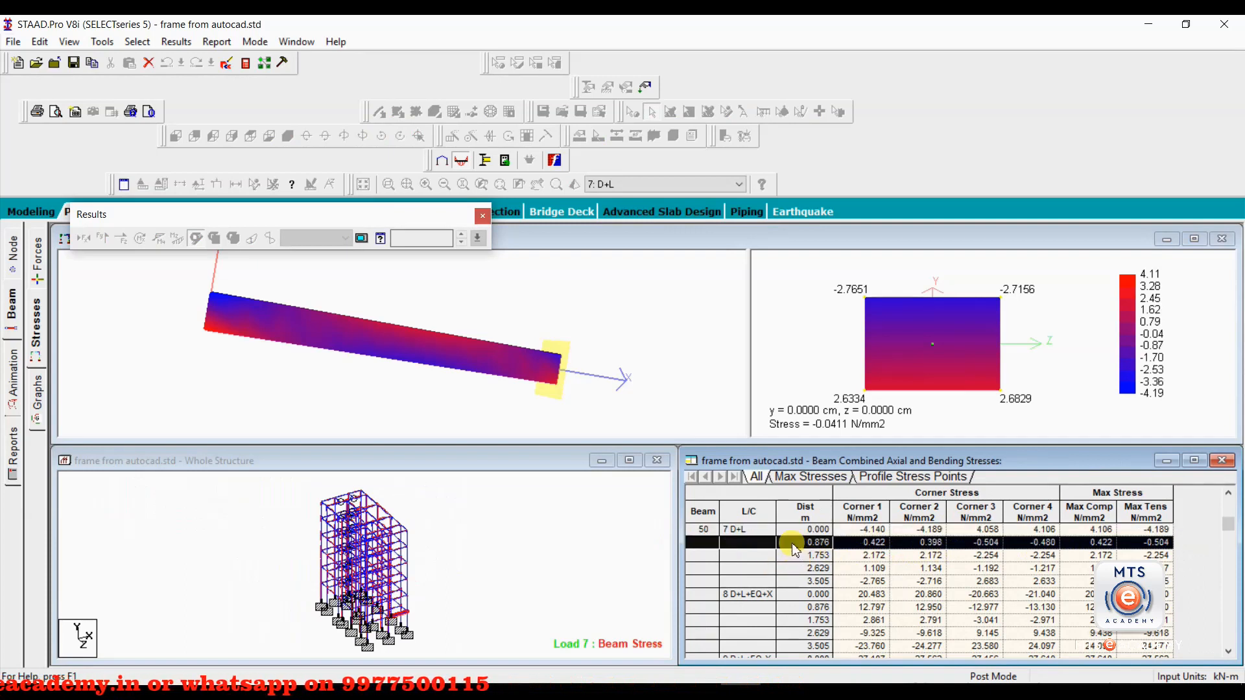
{"action": "left_click", "coordinate": [789, 400]}
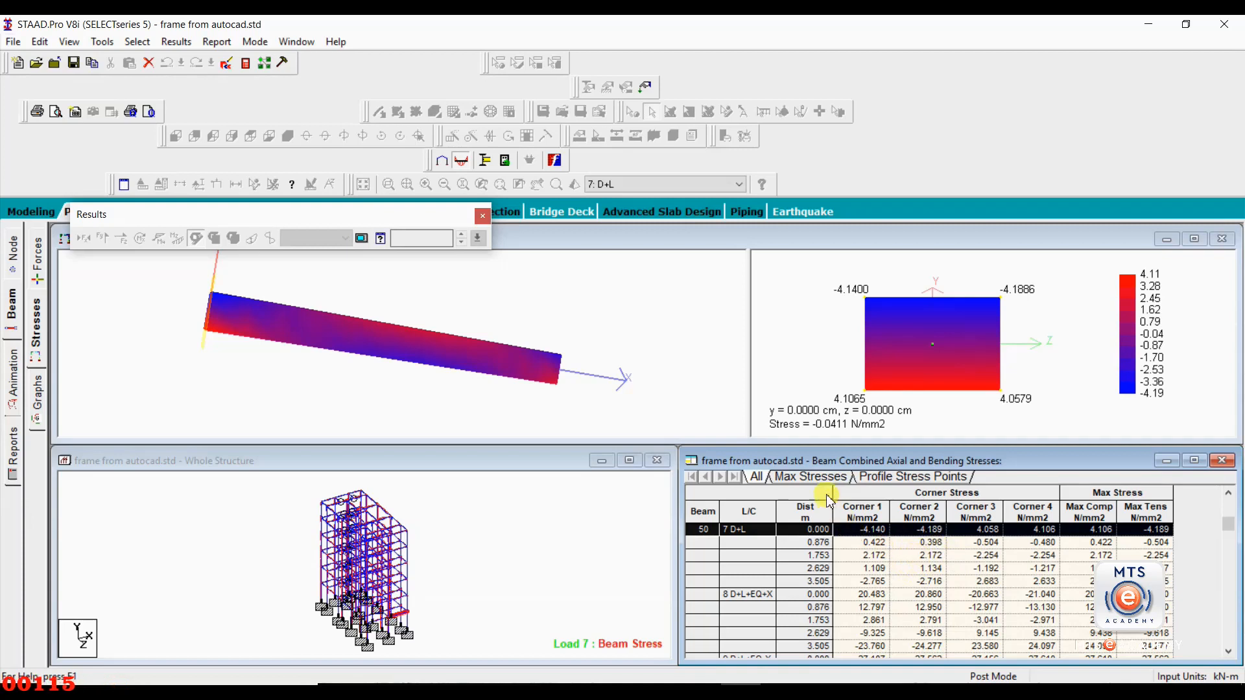
- Examine the Max Stresses table for beam 50, comparing maximum compressive and tensile stresses across the load combinations
{"action": "left_click", "coordinate": [811, 480]}
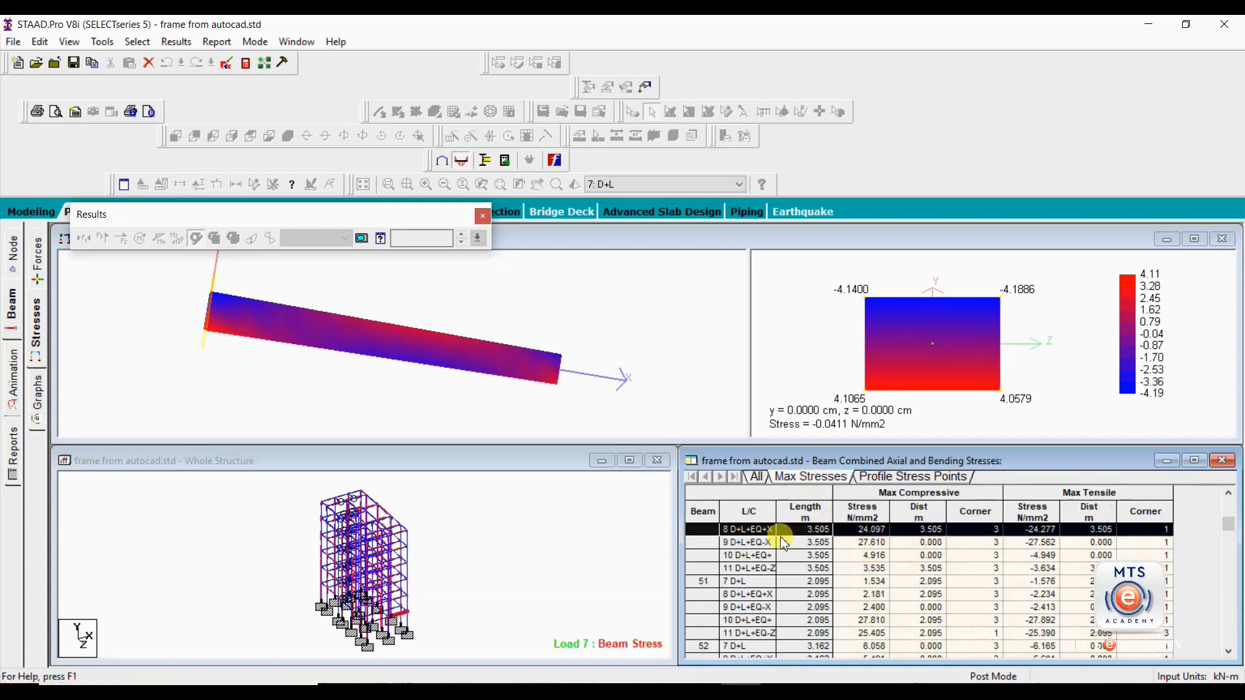
{"action": "scroll", "coordinate": [775, 548], "scroll_direction": "up", "scroll_amount": 2}
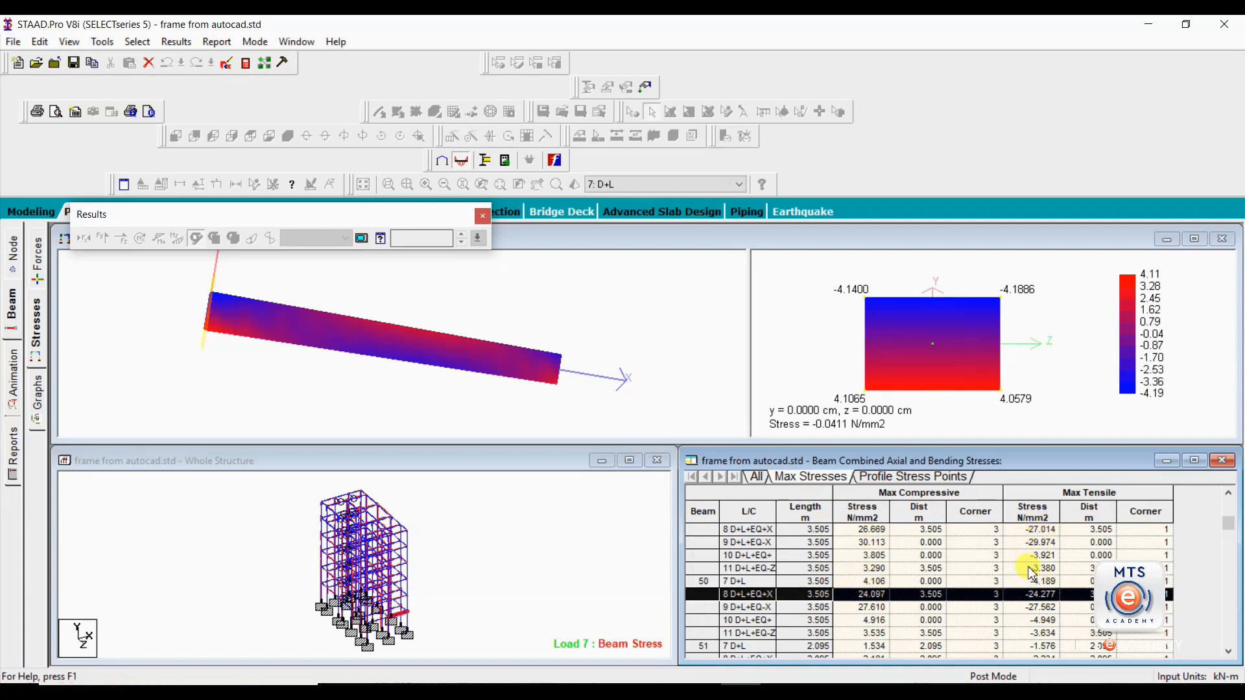
{"action": "scroll", "coordinate": [1032, 573], "scroll_direction": "up", "scroll_amount": 3}
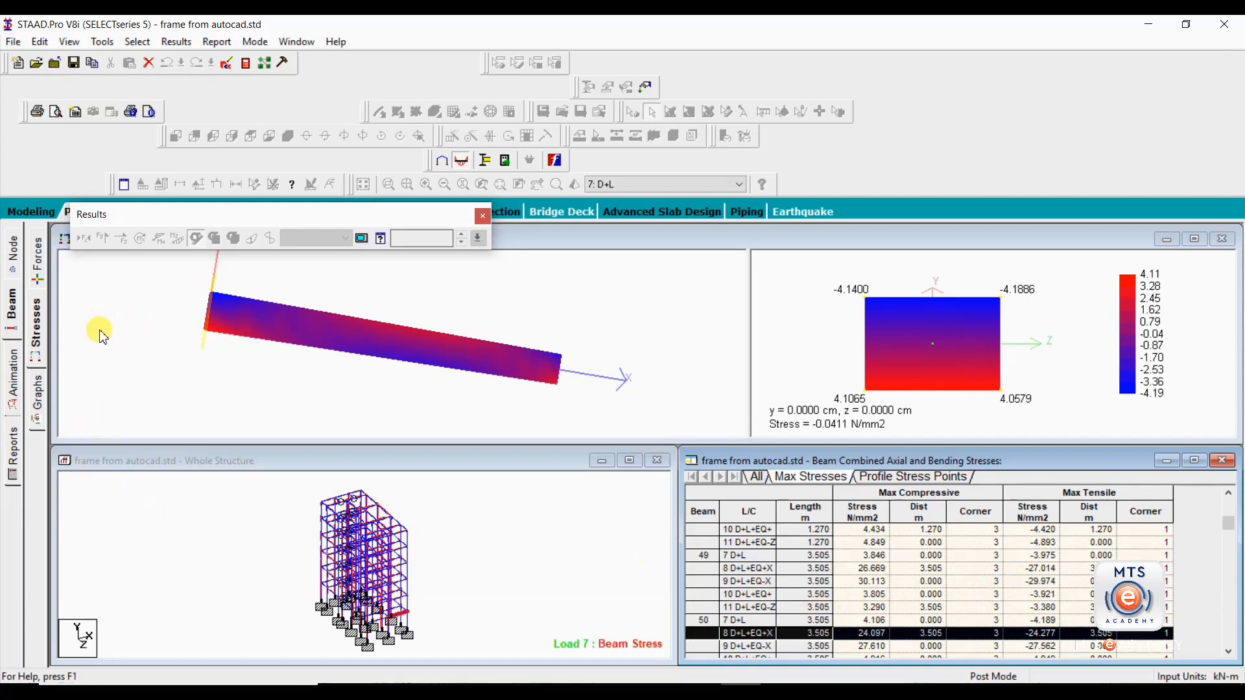
- Show the result graphs for beam 50 and add the Stress diagram to its axial force graph
{"action": "left_click", "coordinate": [37, 397]}
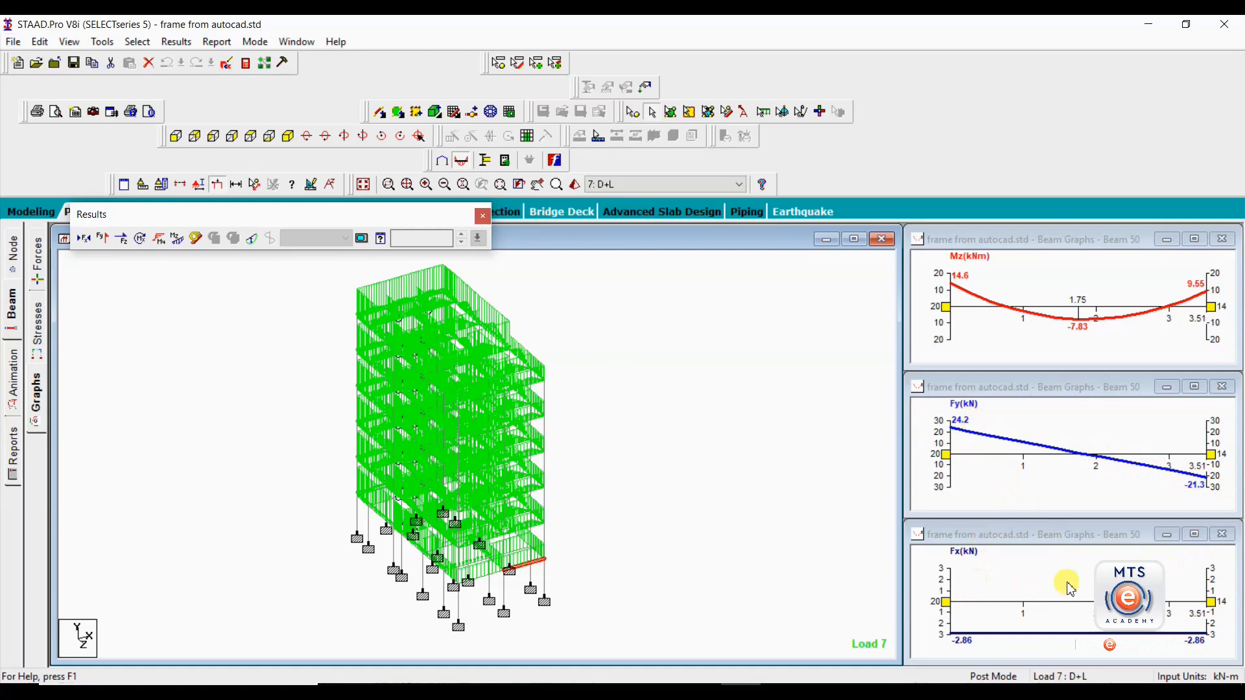
{"action": "right_click", "coordinate": [1005, 574]}
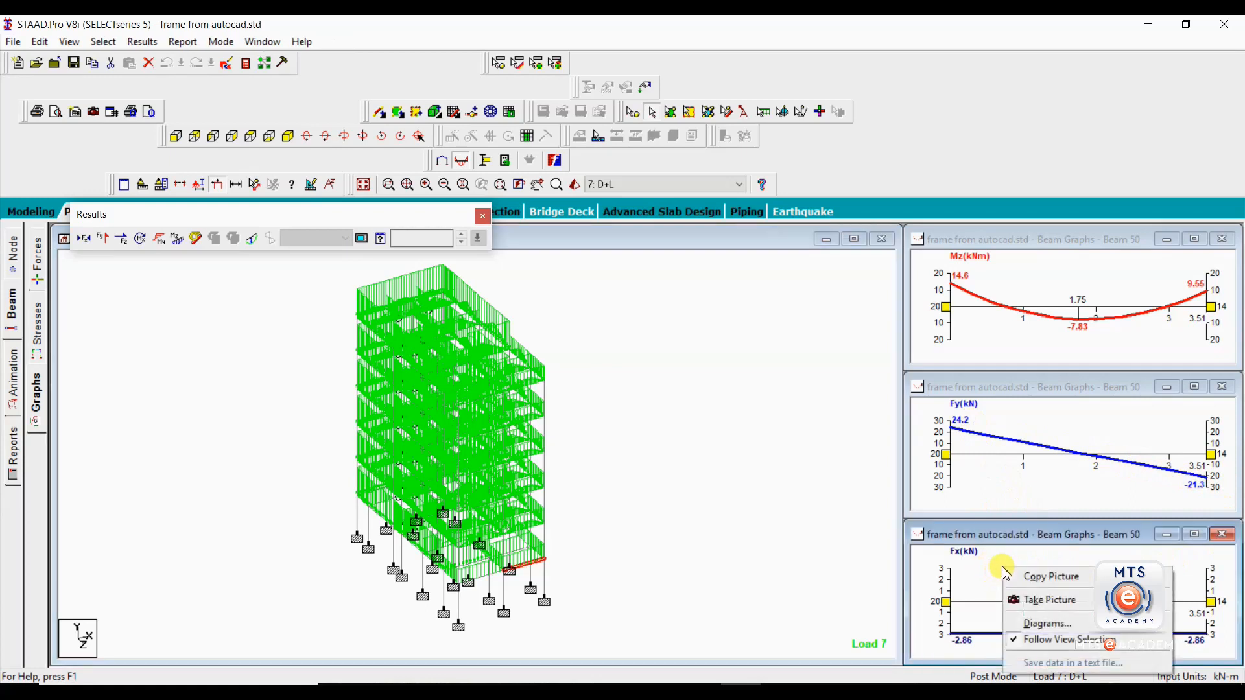
{"action": "left_click", "coordinate": [1038, 625]}
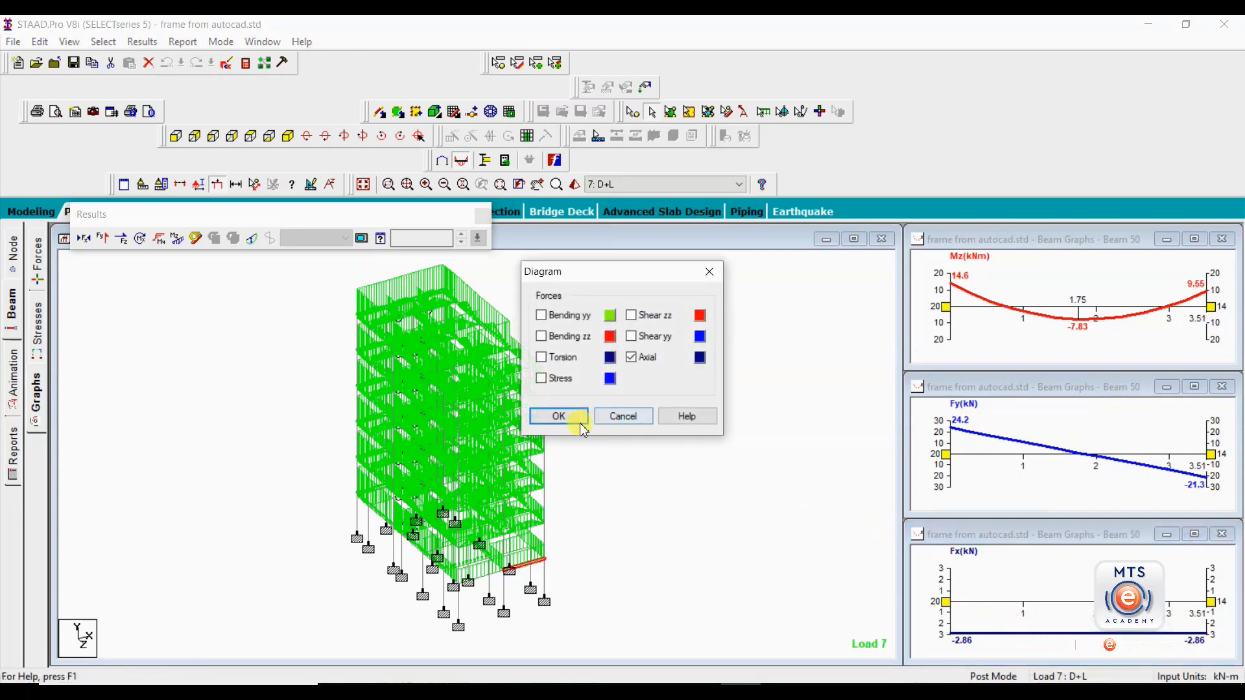
{"action": "left_click", "coordinate": [542, 381]}
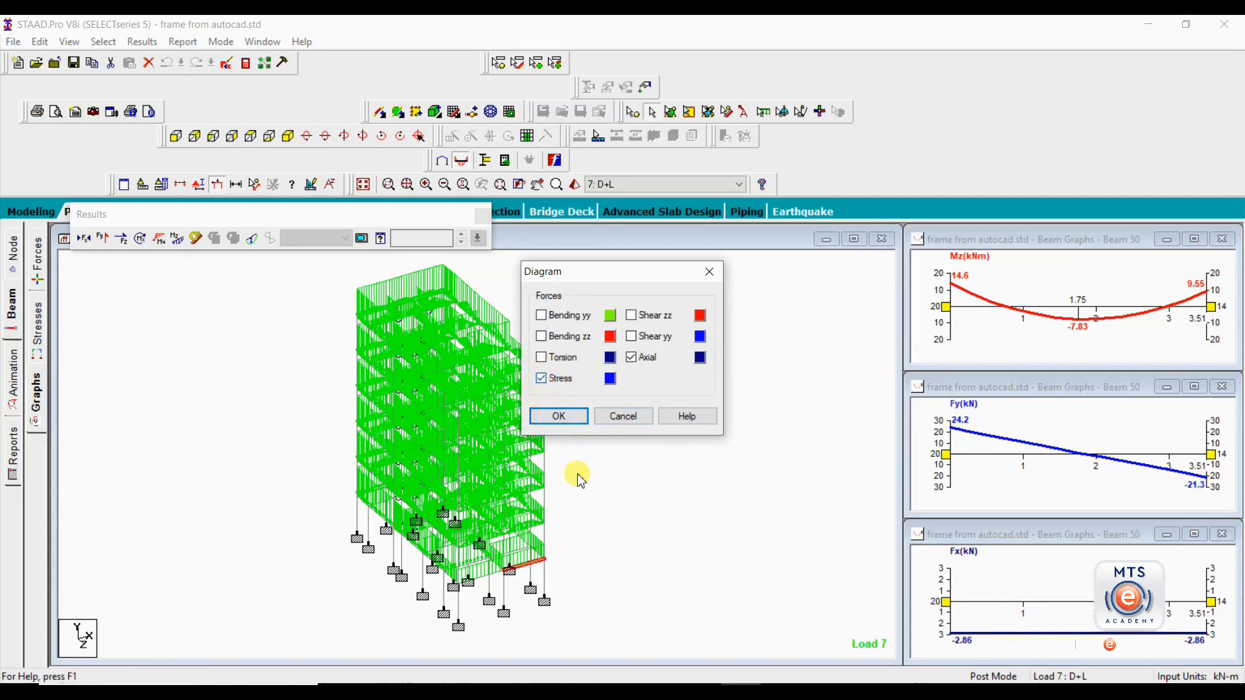
{"action": "left_click", "coordinate": [558, 416]}
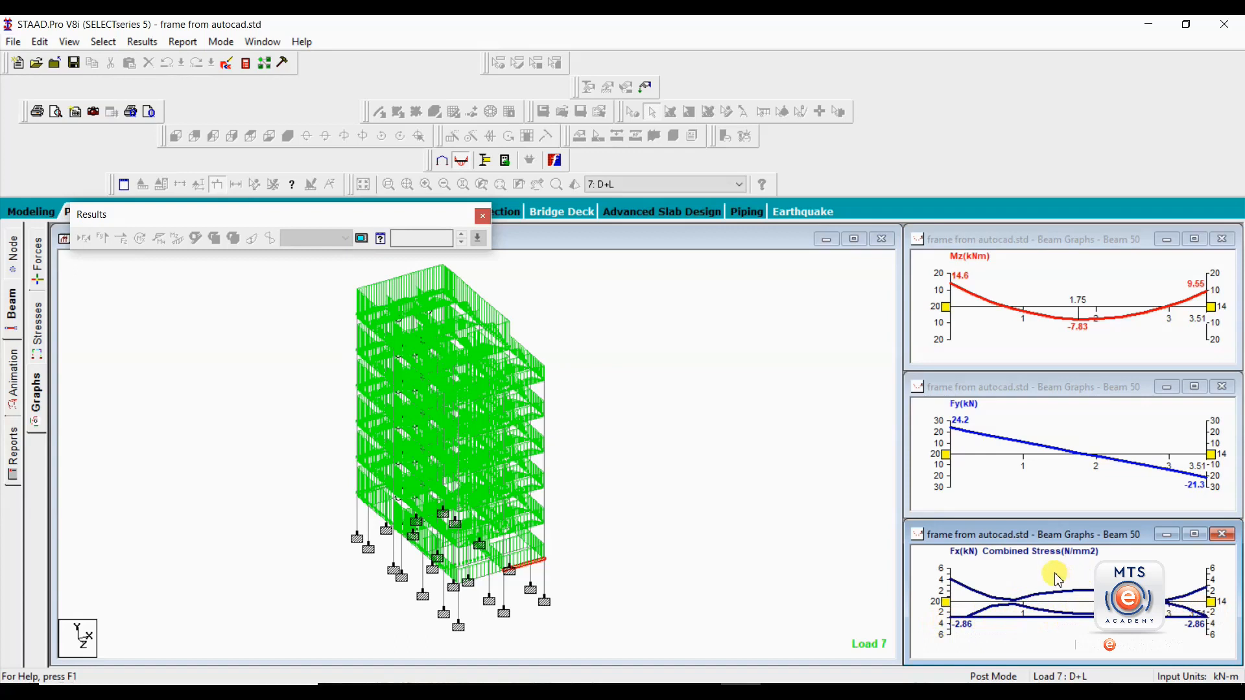
- Remove the Axial diagram from the lowest beam graph so that it plots only combined stress
{"action": "right_click", "coordinate": [1219, 614]}
{"action": "left_click", "coordinate": [1095, 630]}
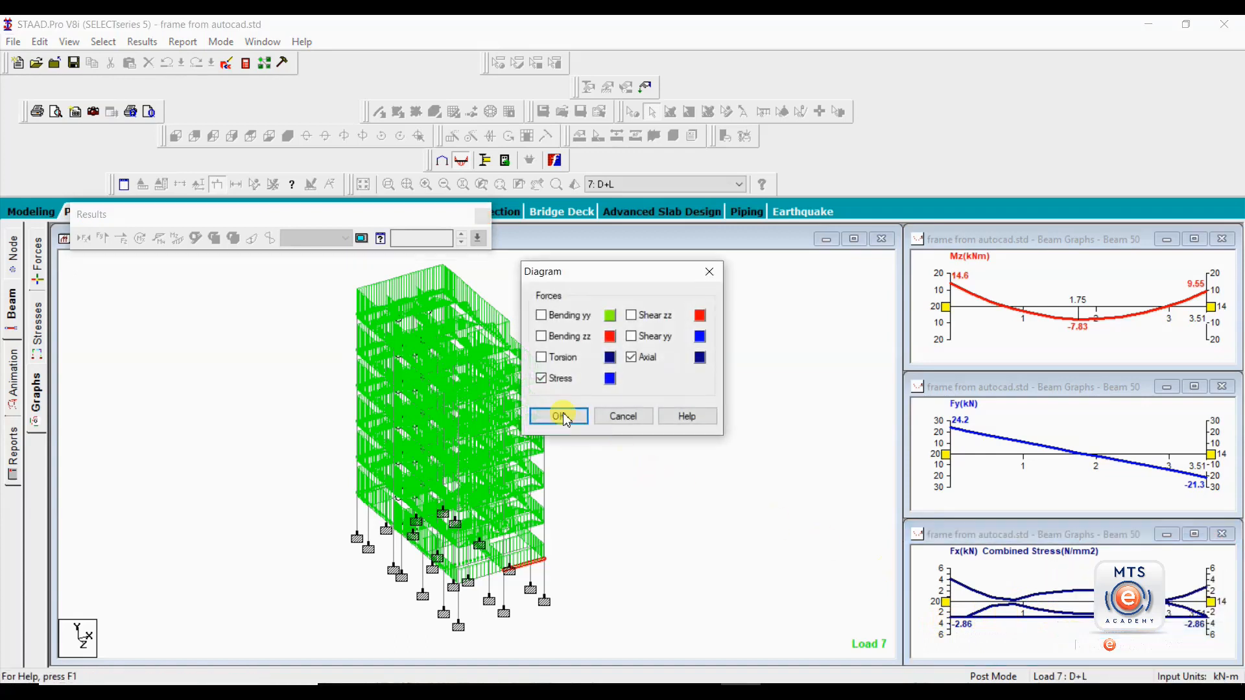
{"action": "left_click", "coordinate": [631, 358]}
{"action": "left_click", "coordinate": [559, 416]}
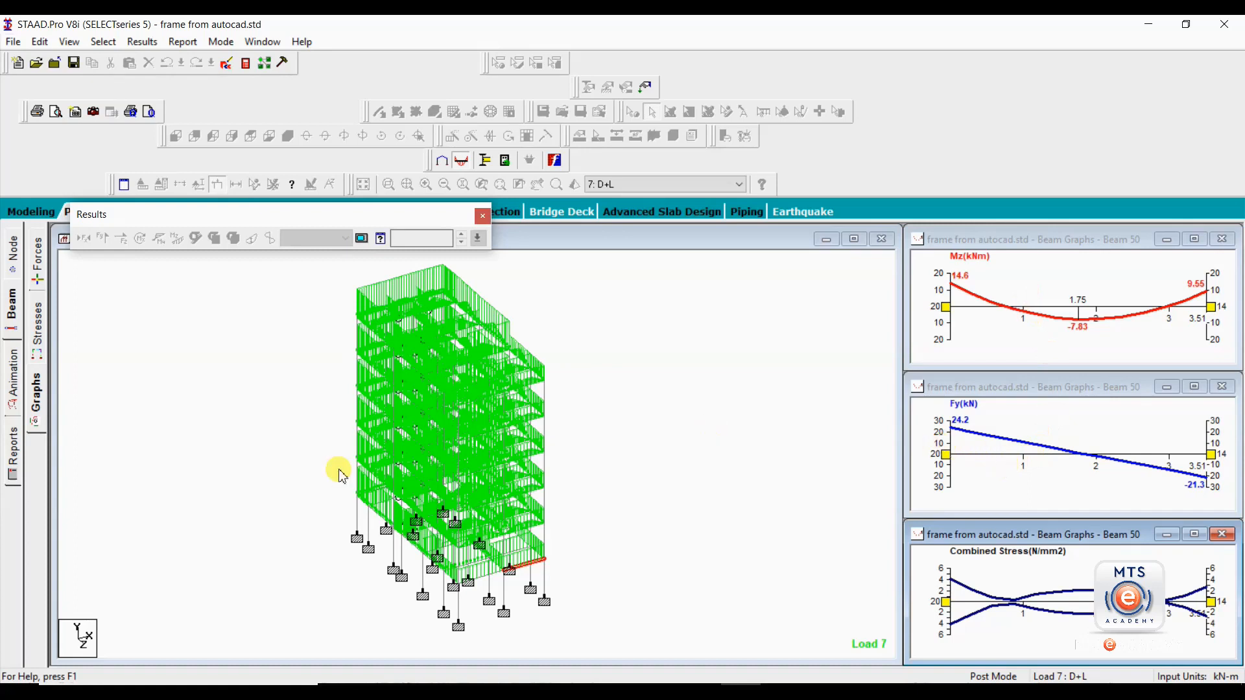
- Copy the picture of the Mz bending moment graph and clear the beam selection in the structure view
{"action": "left_click", "coordinate": [1064, 300]}
{"action": "right_click", "coordinate": [1029, 271]}
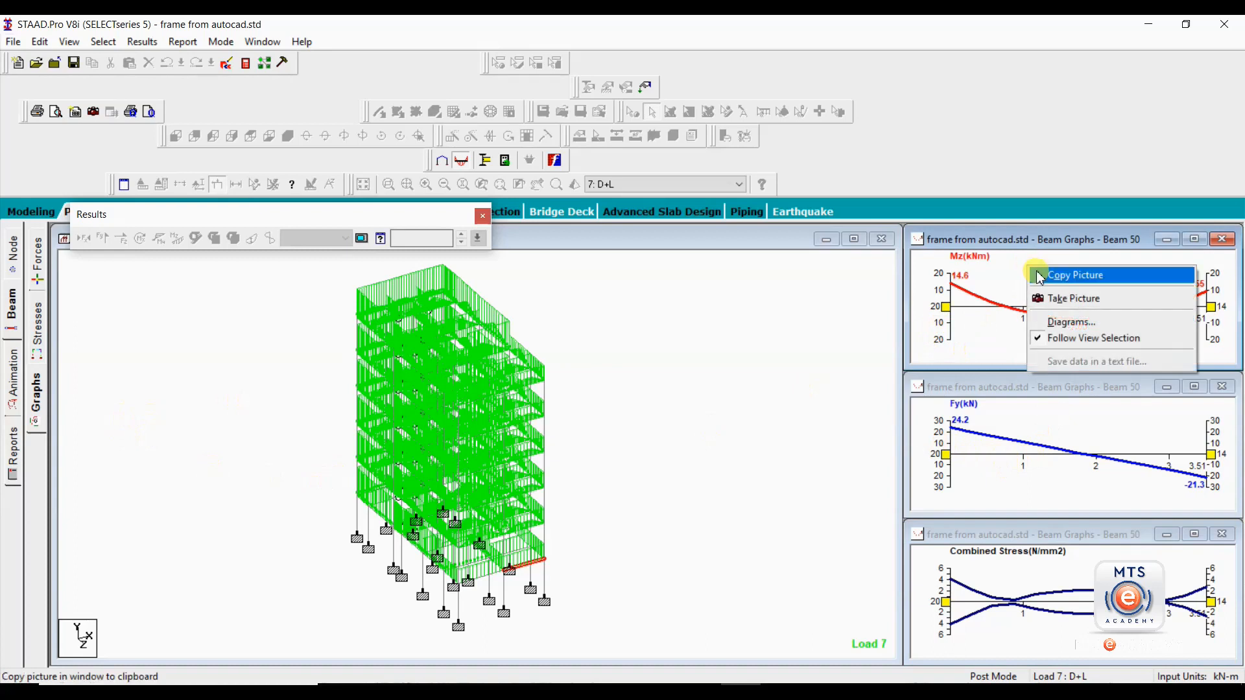
{"action": "left_click", "coordinate": [1060, 275]}
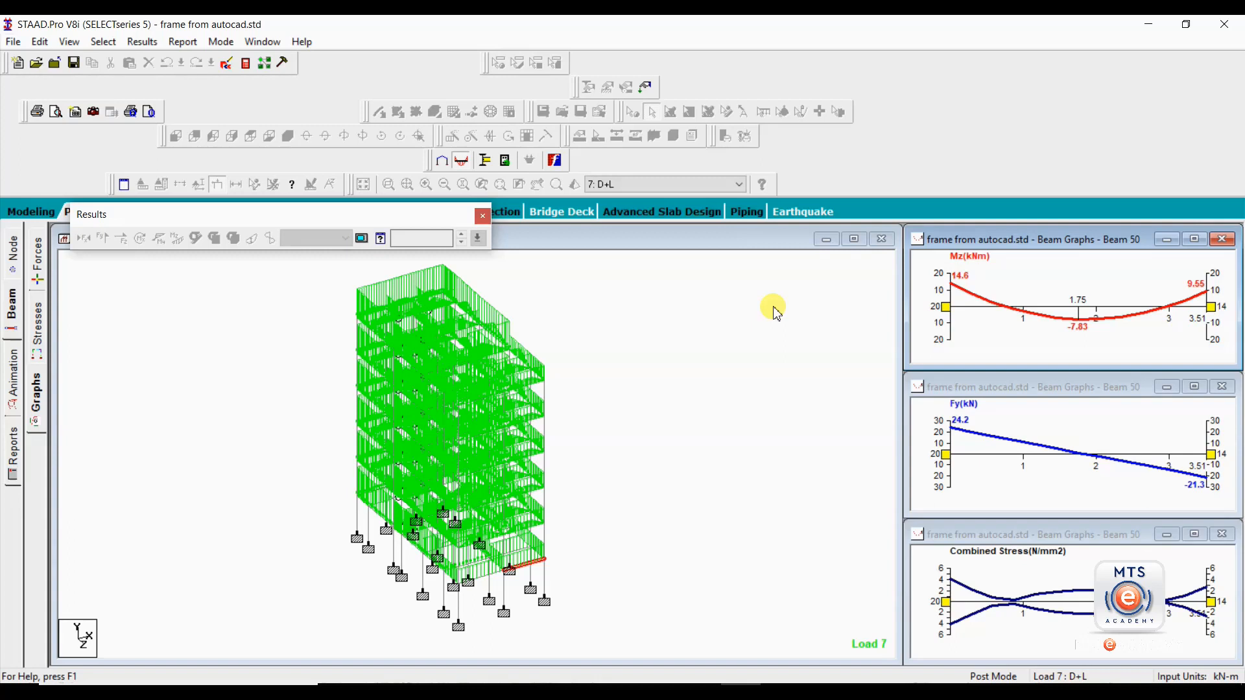
{"action": "left_click", "coordinate": [714, 420]}
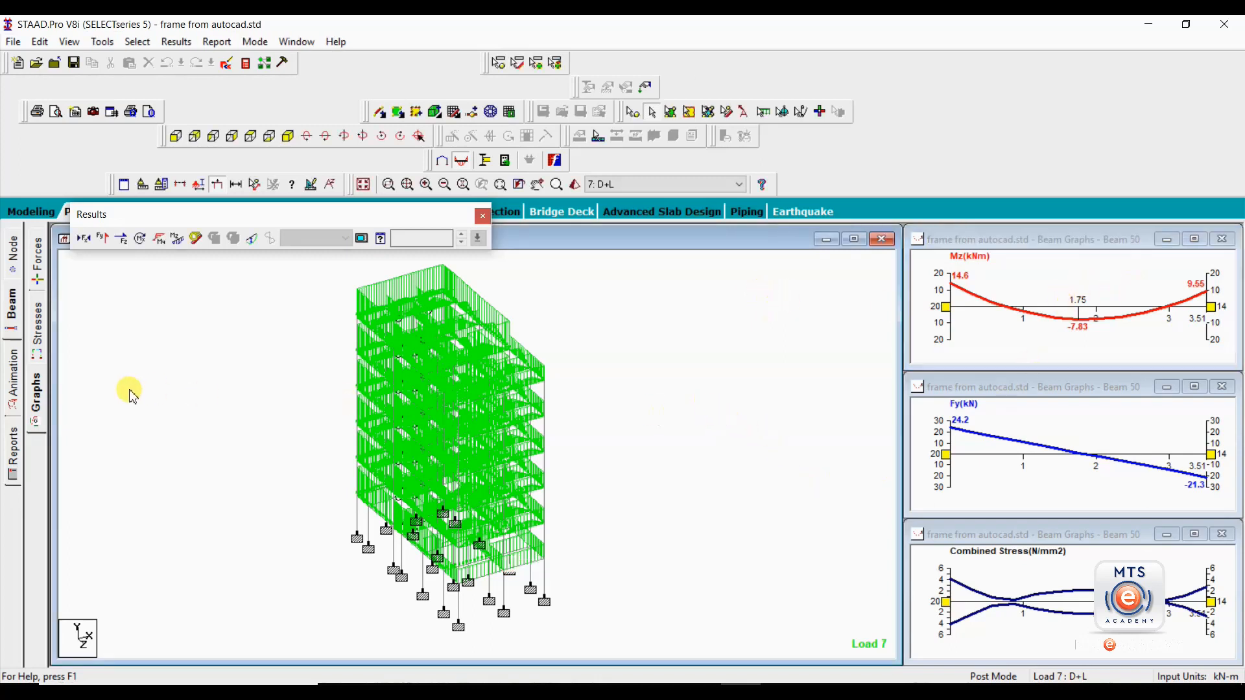
- Animate the whole structure with the Deflection diagram type and switch the load case to 10: D+L+EQ+Z
{"action": "left_click", "coordinate": [13, 381]}
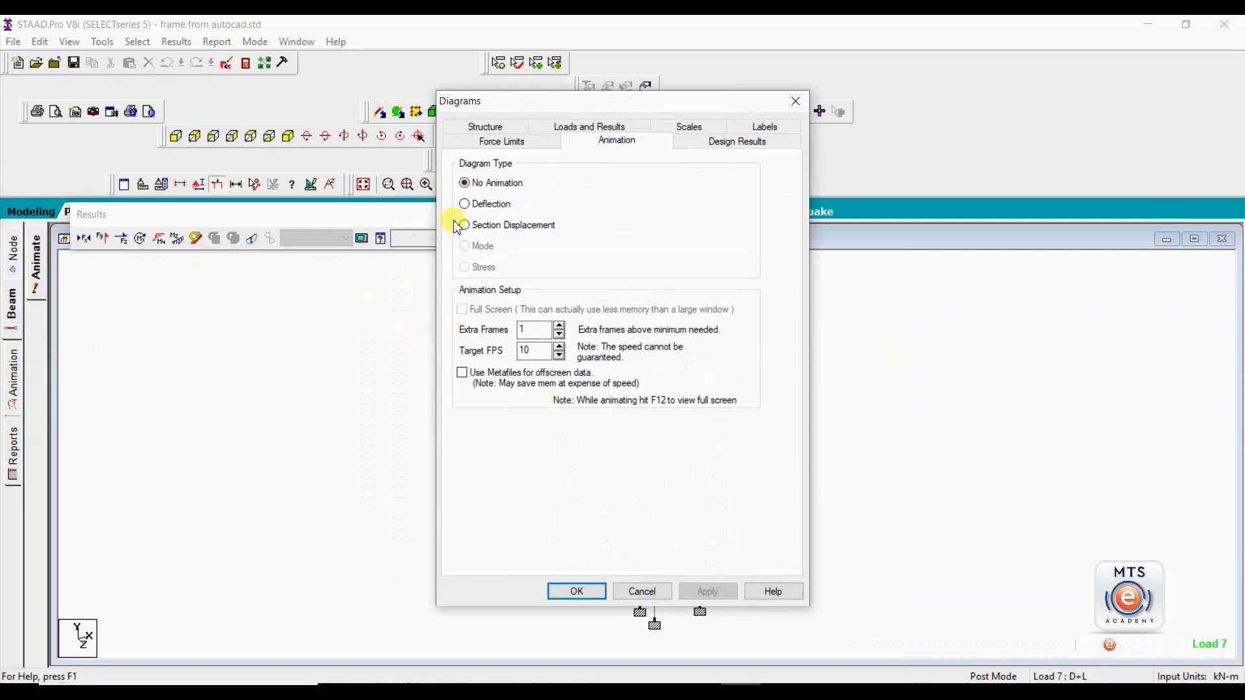
{"action": "left_click", "coordinate": [465, 204]}
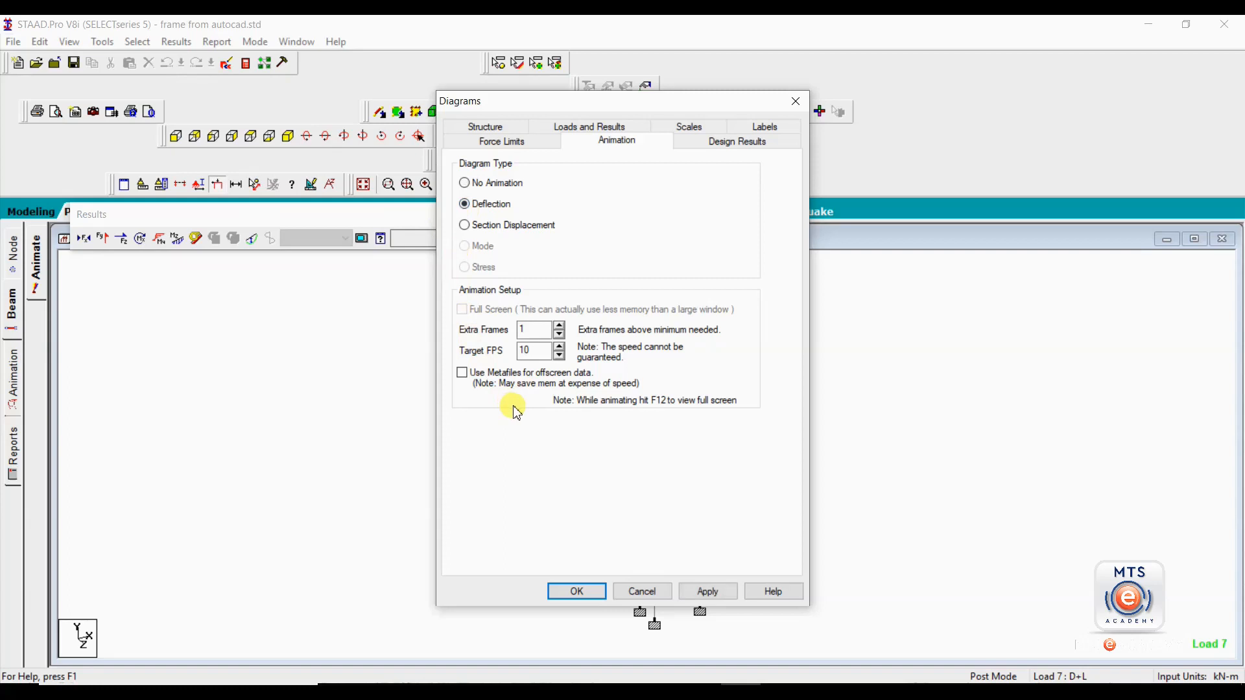
{"action": "left_click", "coordinate": [707, 592]}
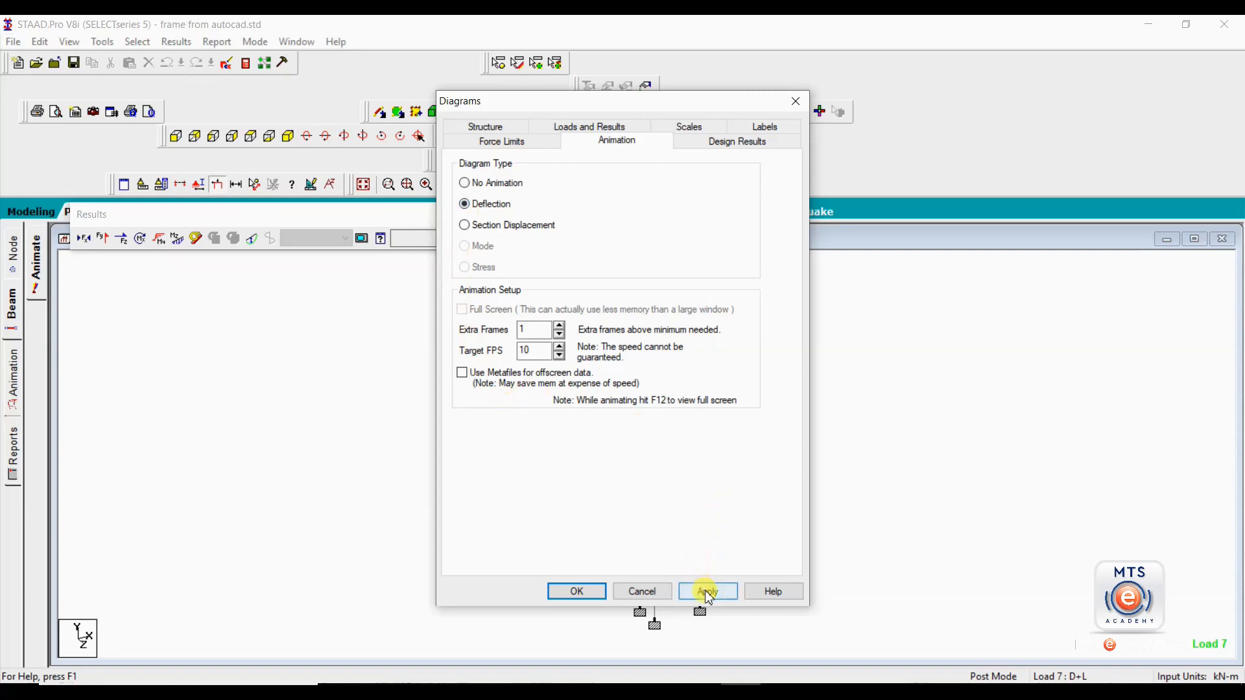
{"action": "left_click", "coordinate": [575, 590]}
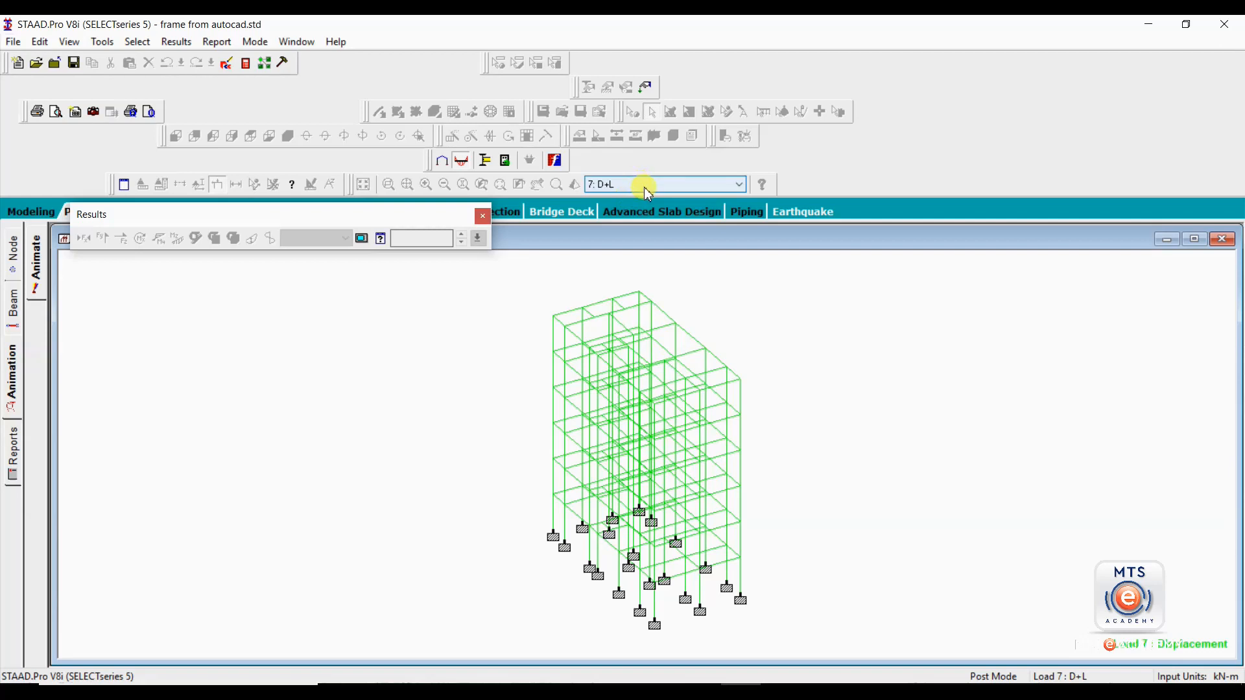
{"action": "left_click", "coordinate": [646, 186]}
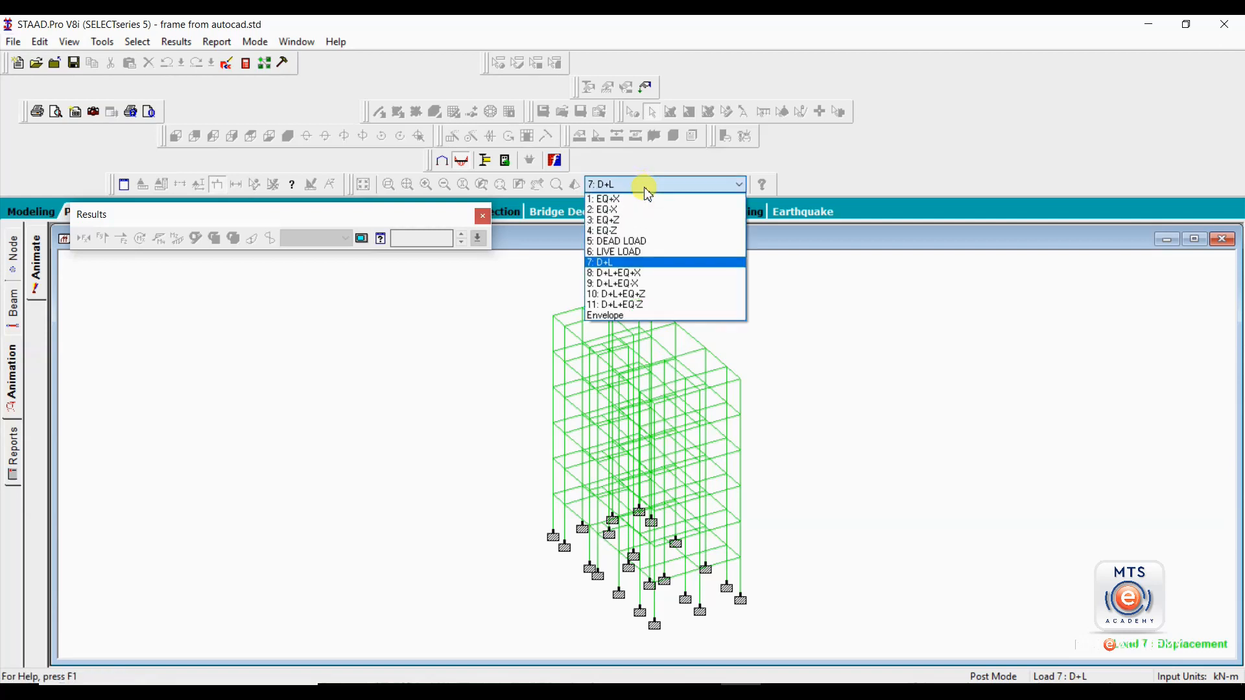
{"action": "left_click", "coordinate": [642, 295]}
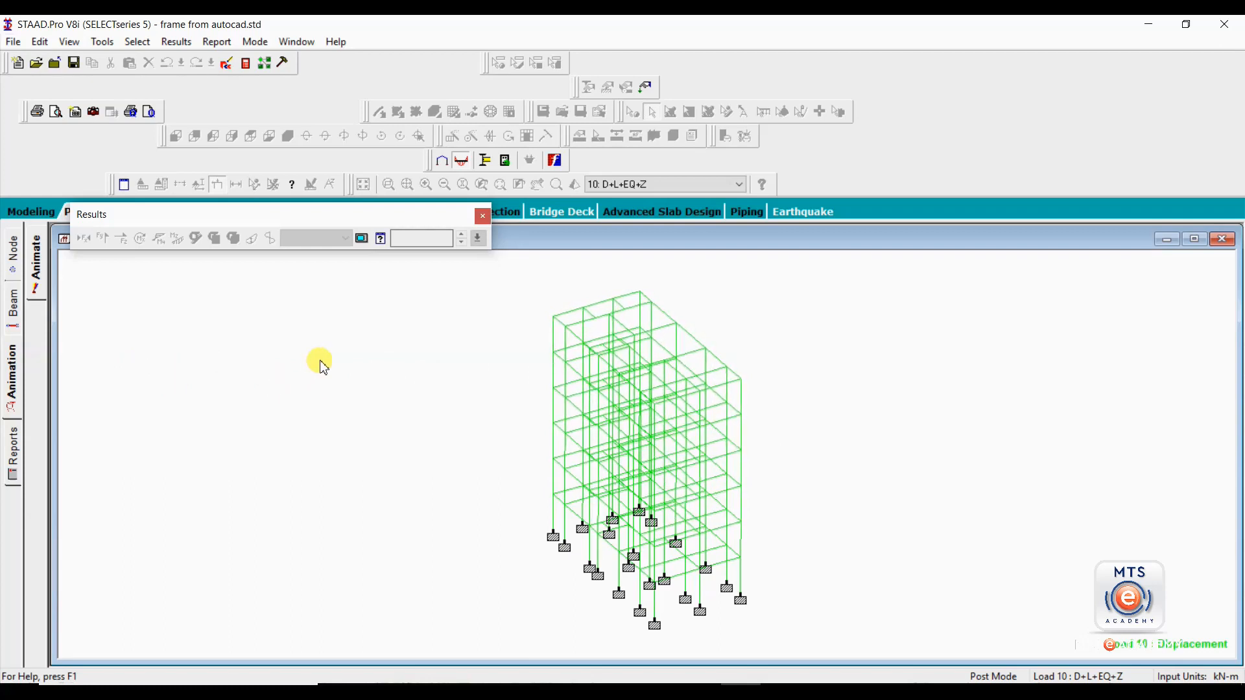
- Set the Displacement result scale to 100 mm per m in the diagram settings and apply it
{"action": "left_click", "coordinate": [39, 269]}
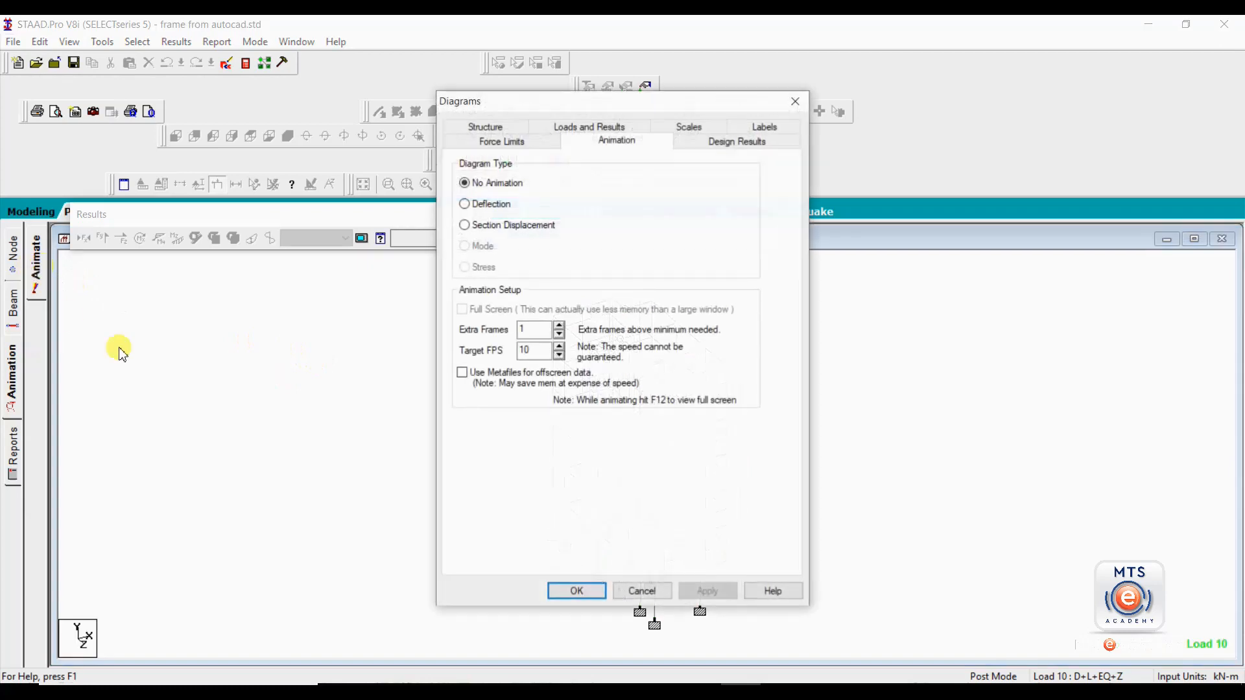
{"action": "left_click", "coordinate": [682, 129]}
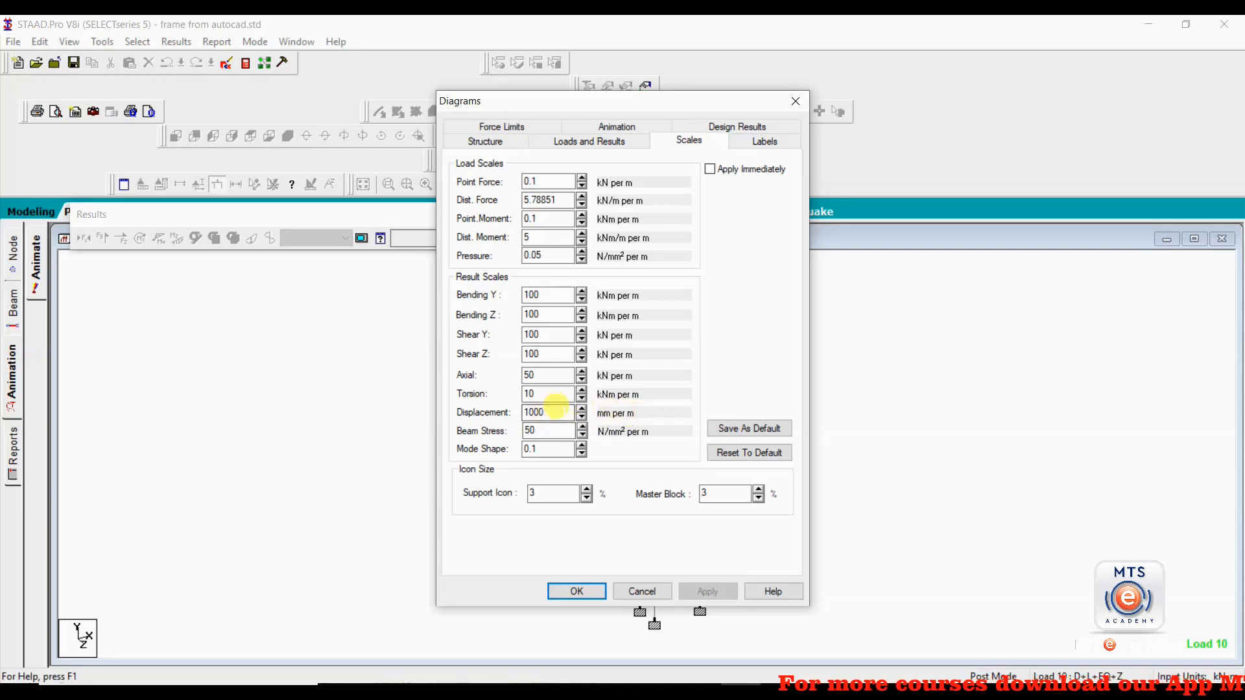
{"action": "double_click", "coordinate": [551, 410]}
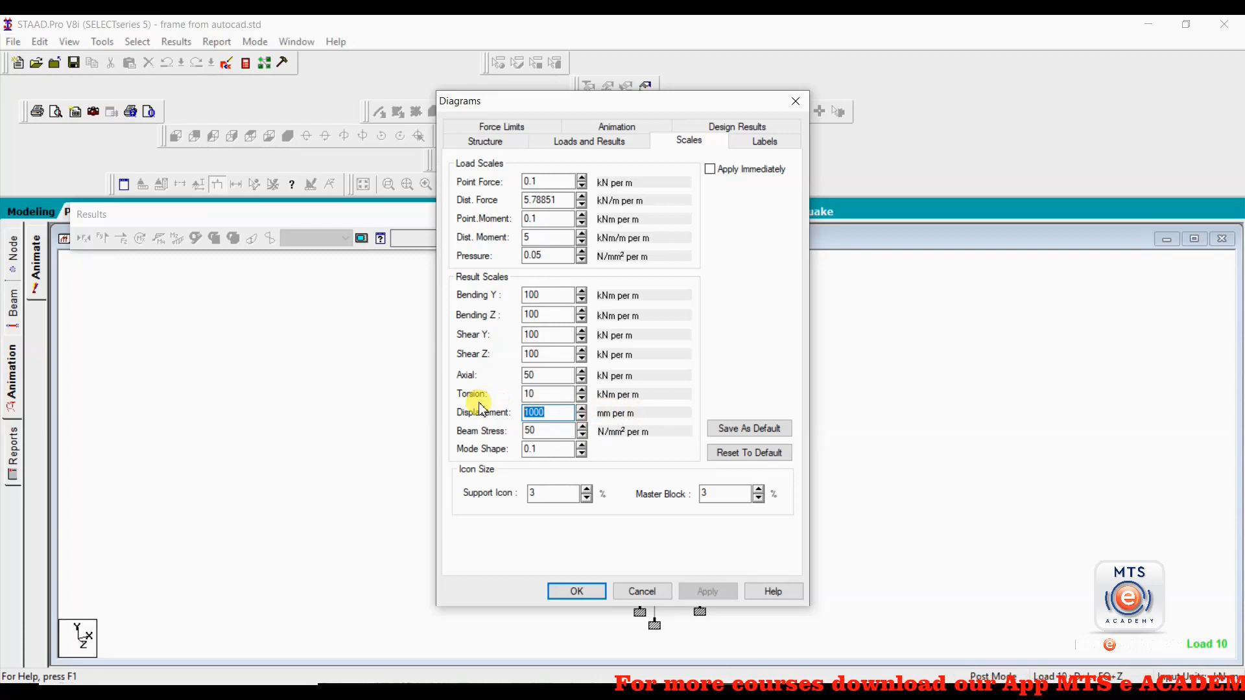
{"action": "type", "text": "10"}
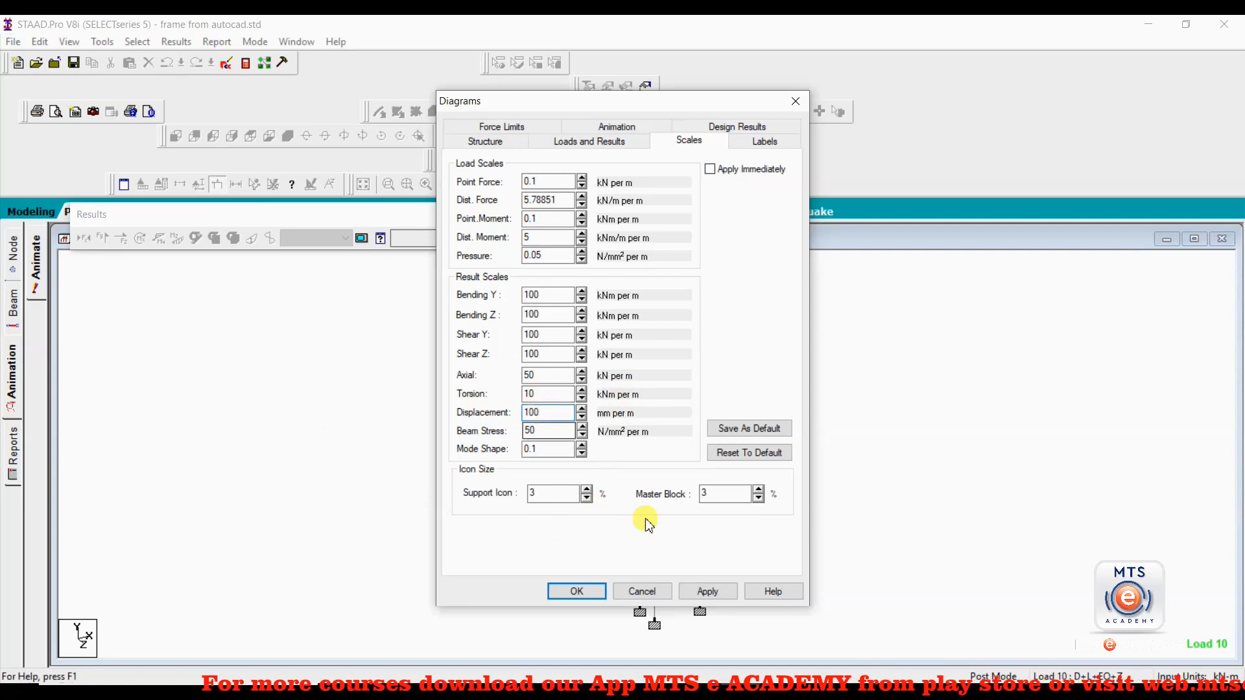
{"action": "left_click", "coordinate": [707, 591]}
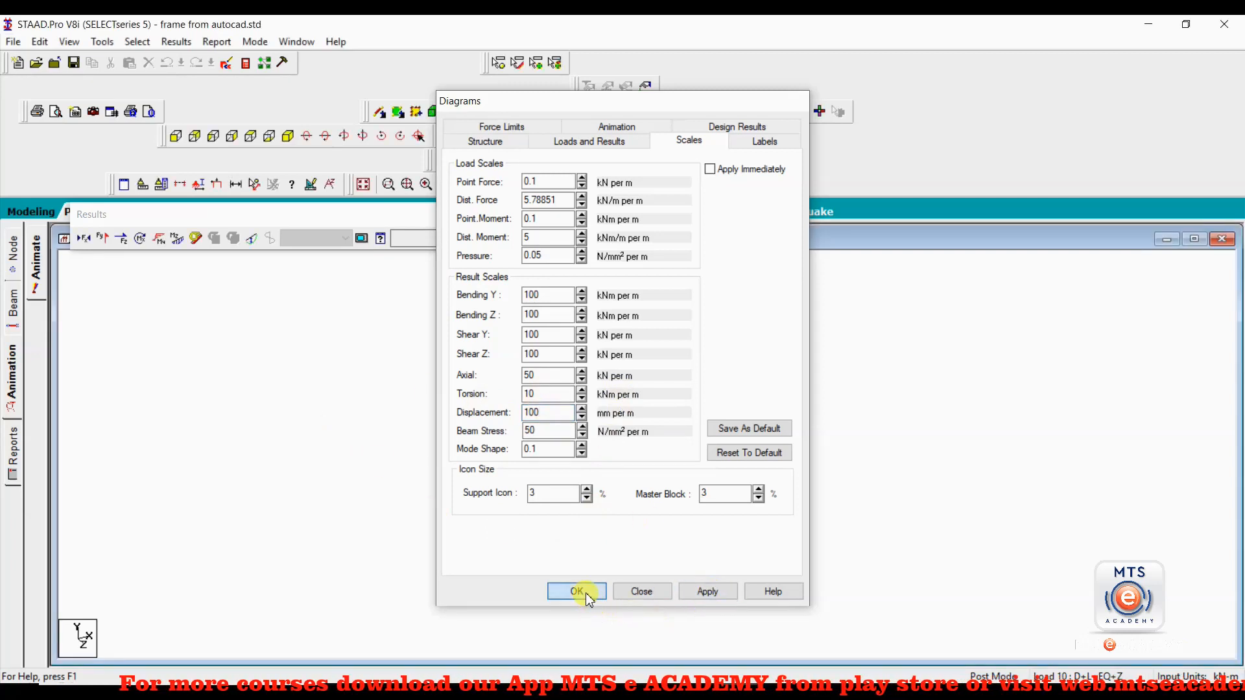
{"action": "left_click", "coordinate": [576, 592]}
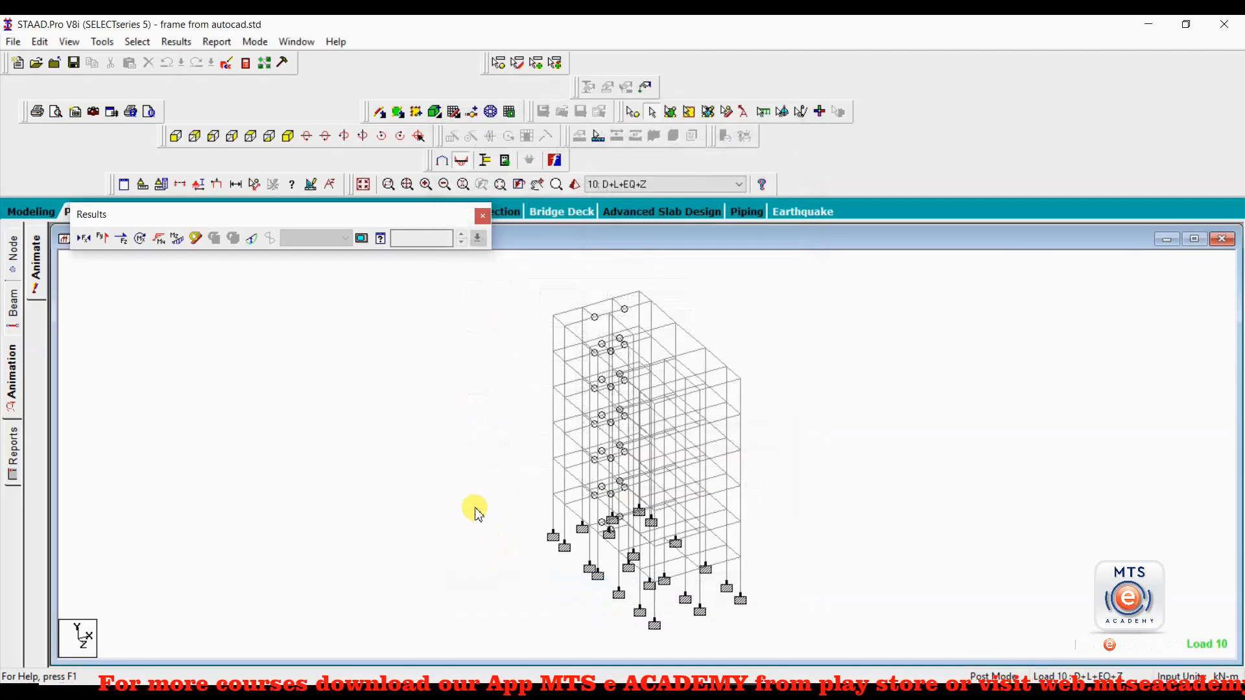
- Restart the Deflection animation of the whole structure for load case 10
{"action": "left_click", "coordinate": [34, 290]}
{"action": "left_click", "coordinate": [479, 205]}
{"action": "left_click", "coordinate": [708, 591]}
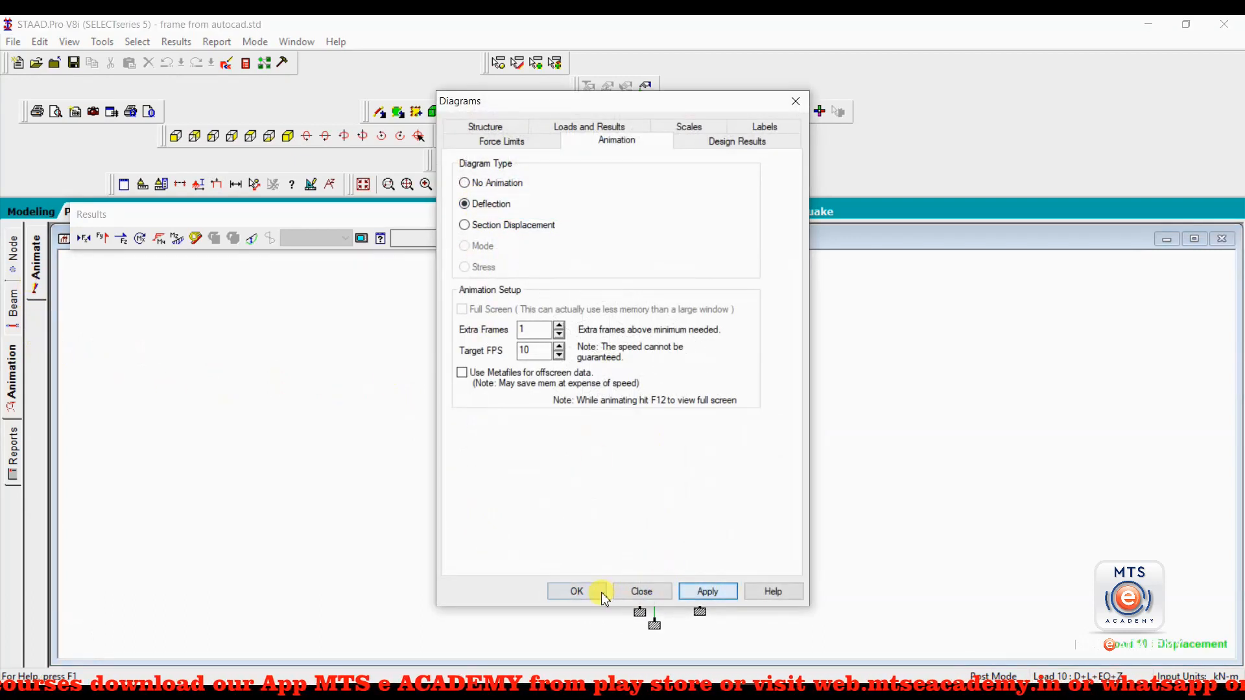
{"action": "left_click", "coordinate": [601, 592]}
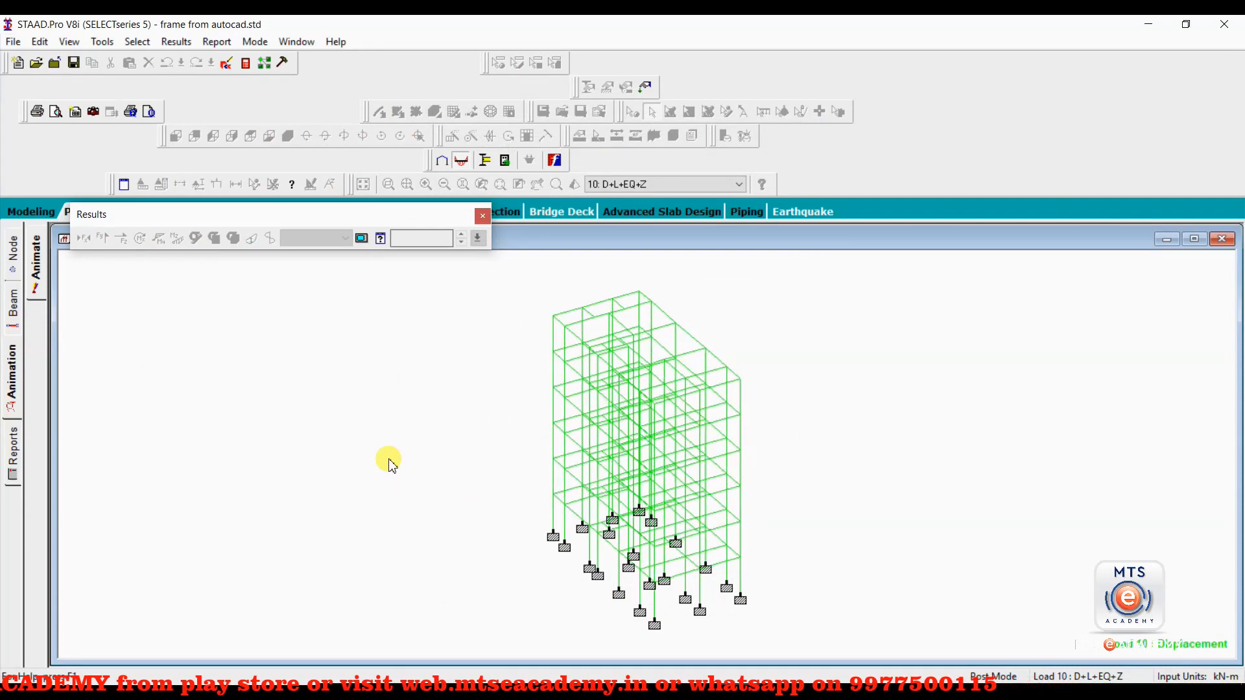
- Dock the floating Results toolbar among the other toolbars and show the beam forces results for the frame
{"action": "left_click_drag", "start_coordinate": [270, 214], "coordinate": [324, 101]}
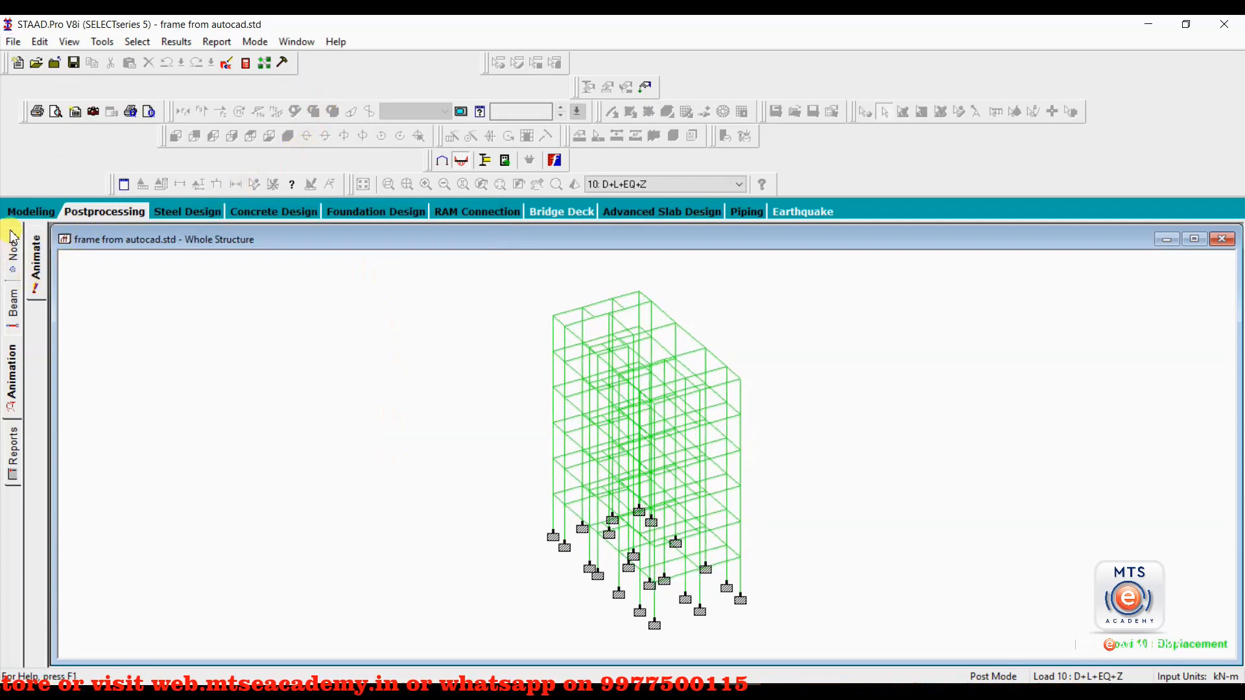
{"action": "left_click", "coordinate": [13, 250]}
{"action": "left_click", "coordinate": [11, 301]}
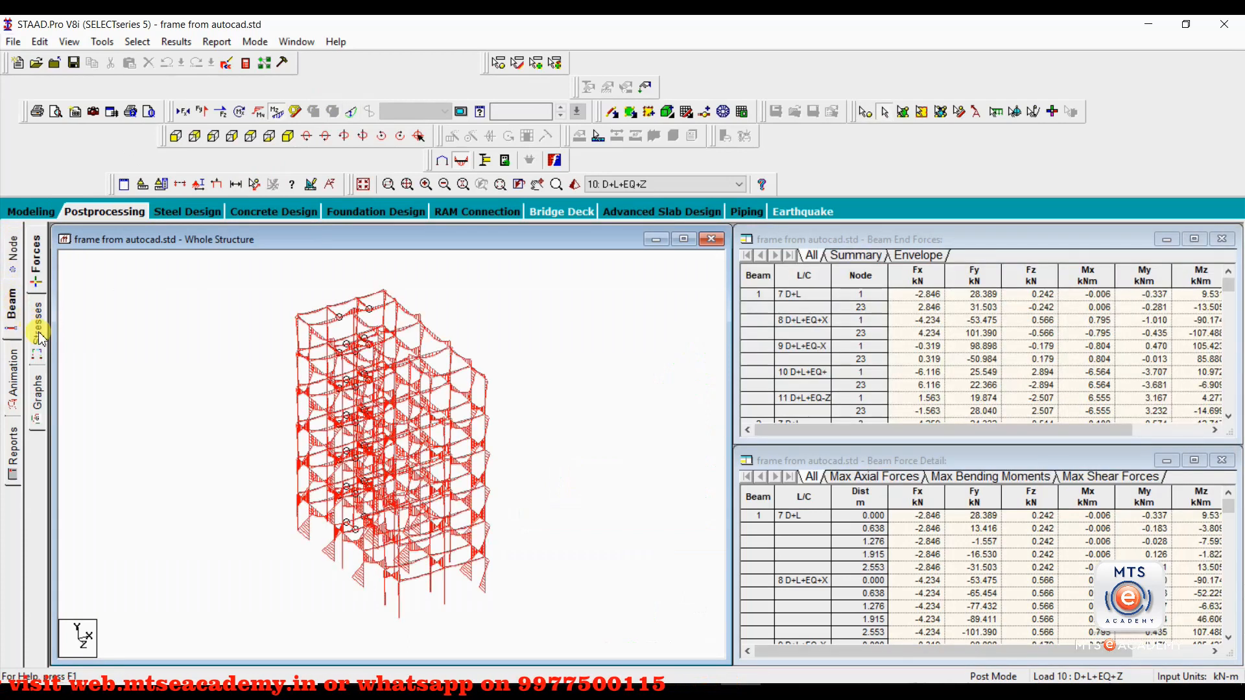